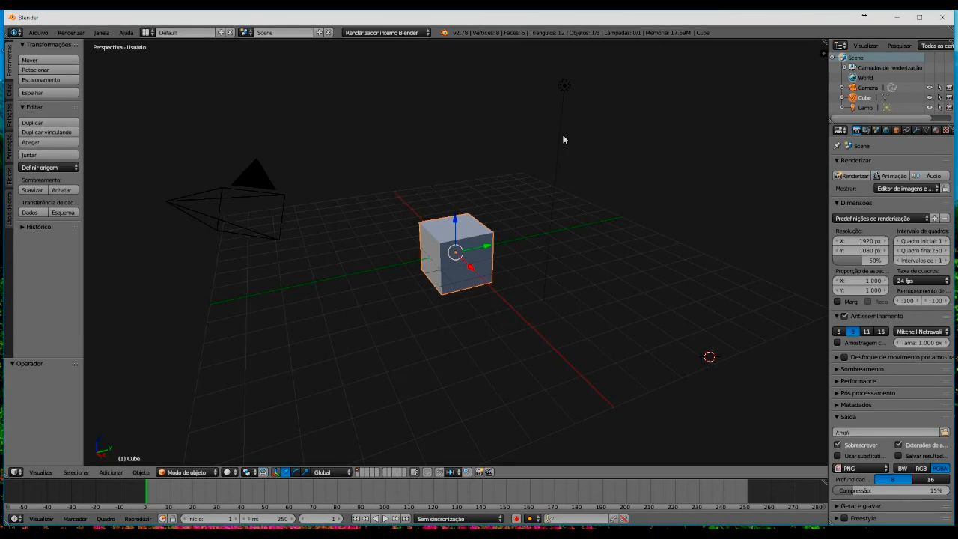
- Open the Blender 2.78 download page on blender.org, review the packages for each operating system, and close the browser
click(126, 32)
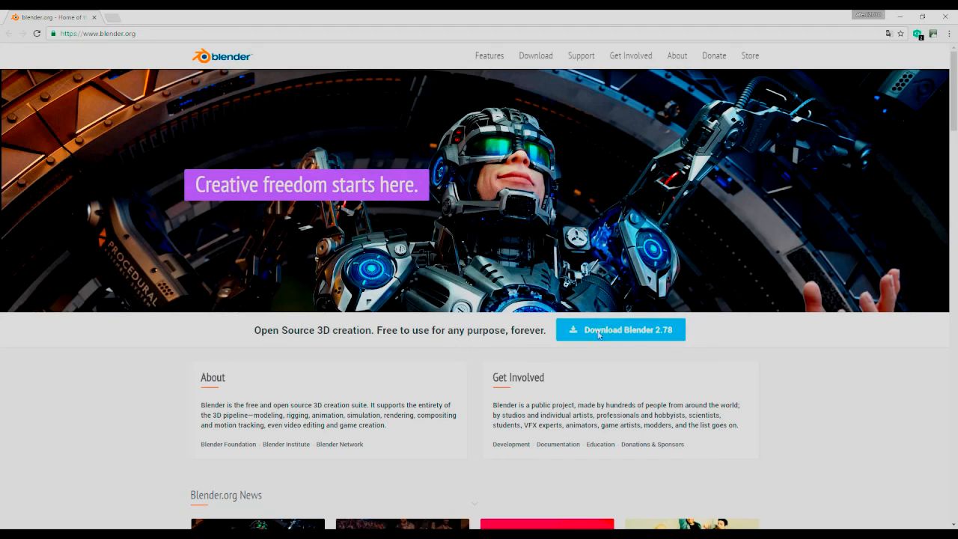
click(640, 331)
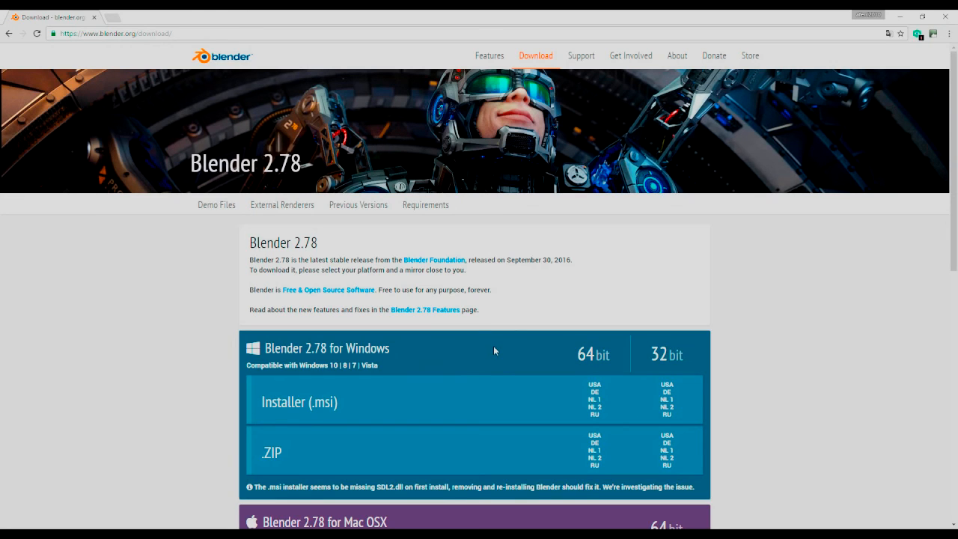
scroll(440, 346, down, 5)
scroll(440, 342, up, 4)
scroll(564, 280, down, 1)
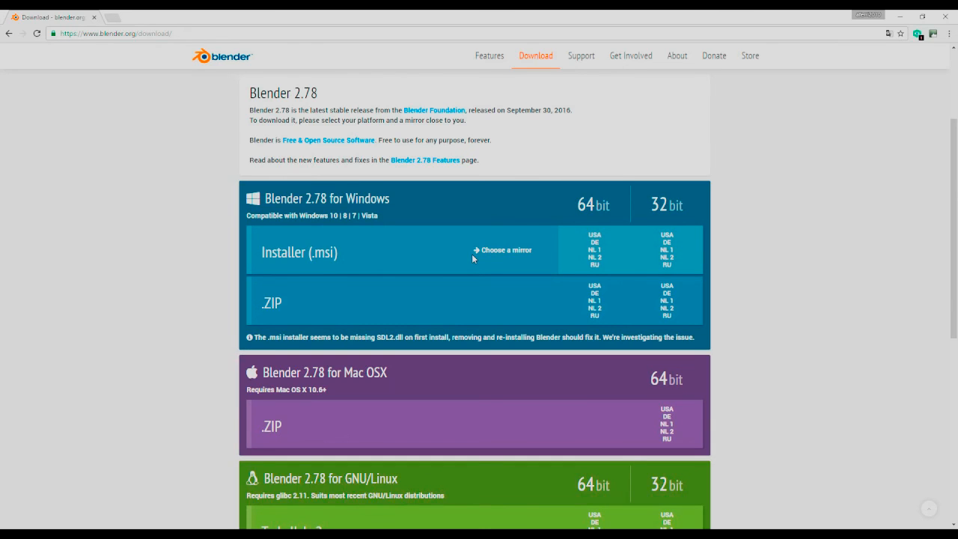
click(948, 18)
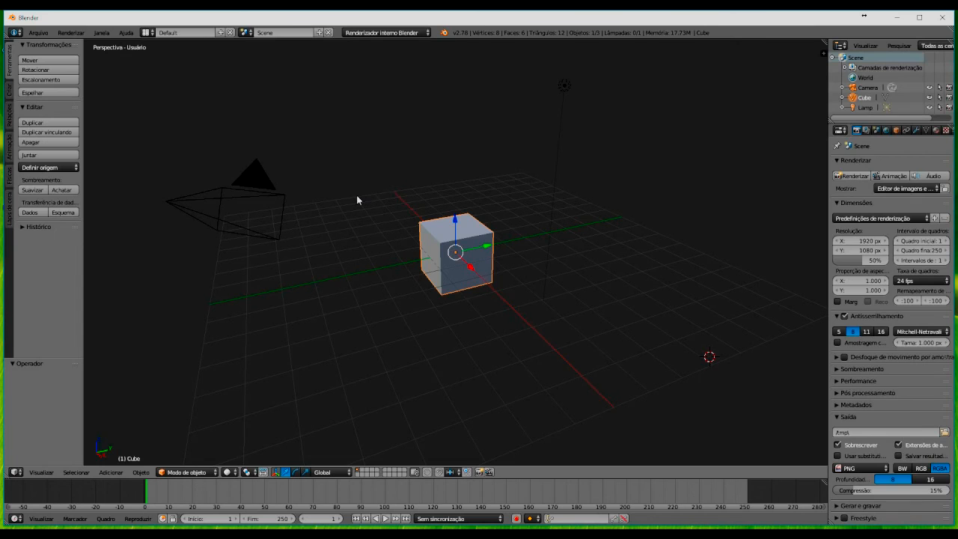
- Start the Screencast Keys display with its default settings, keeping the tool shelf shown and the properties region hidden
key(t)
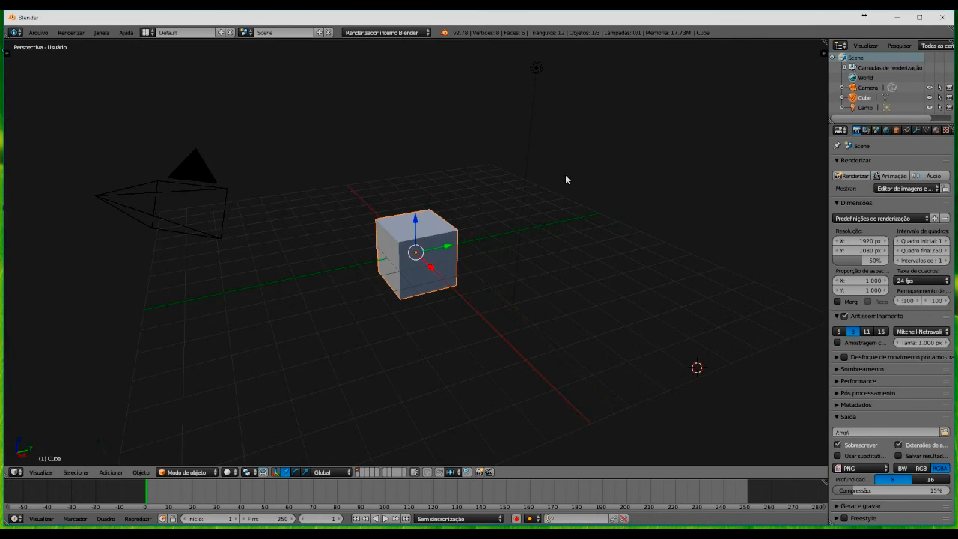
key(t)
key(n)
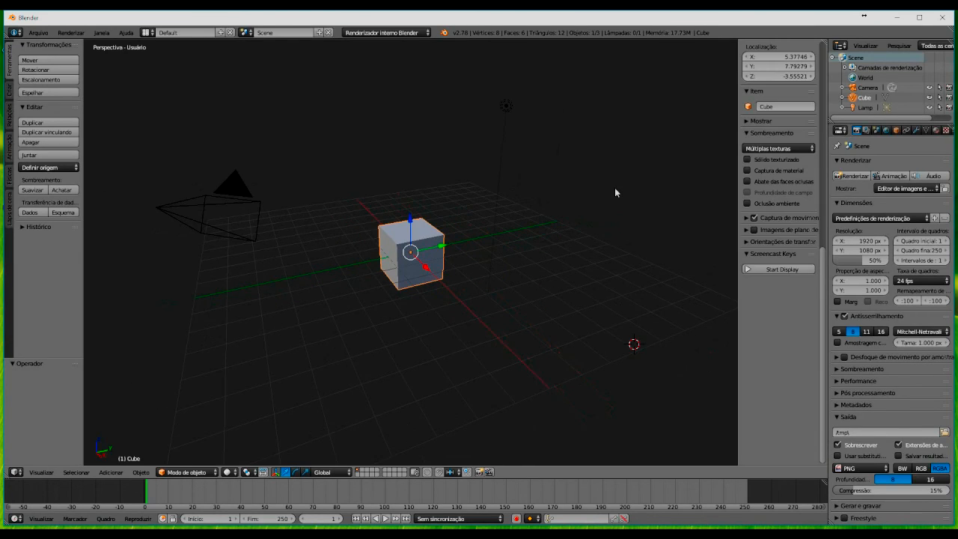
click(772, 271)
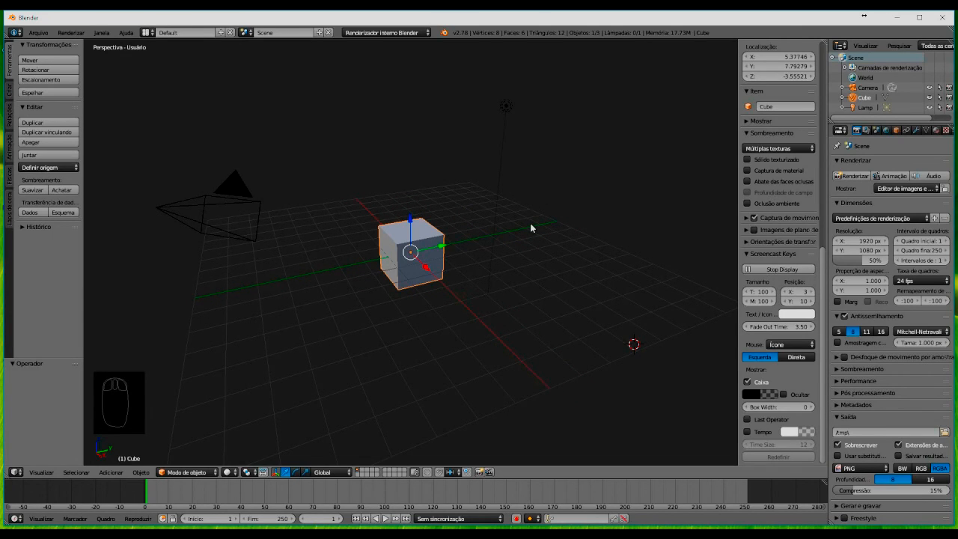
key(n)
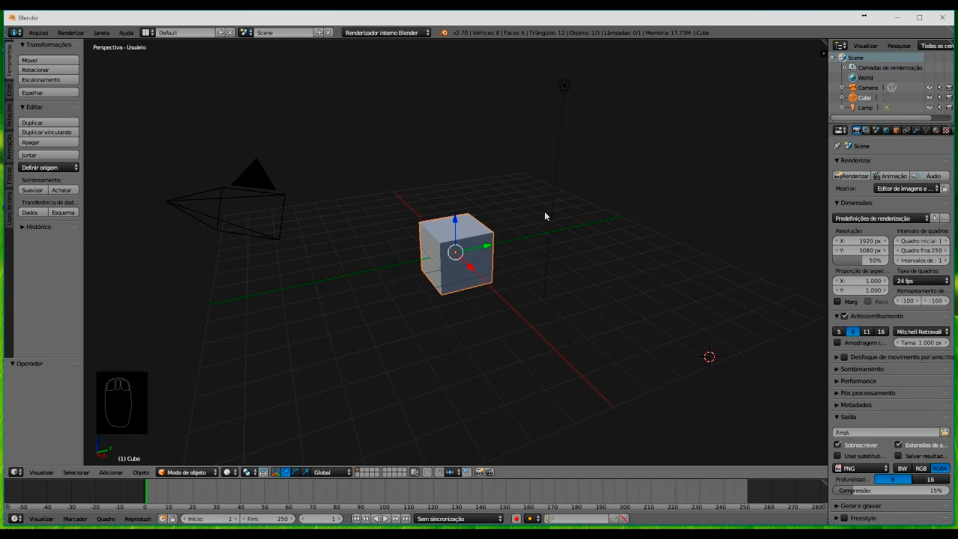
- Extrude the cube's top face upward in Edit Mode, using face selection, to form a taller block
key(Tab)
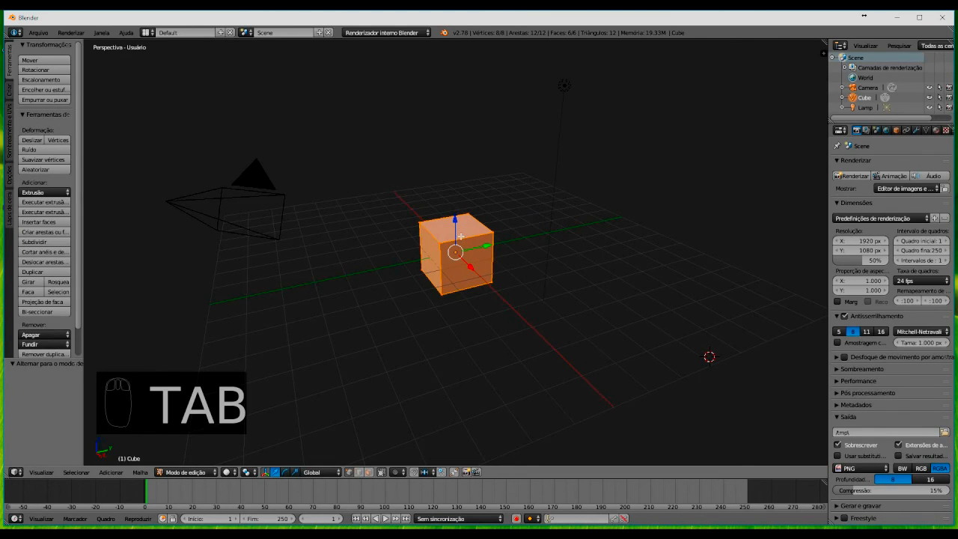
right_click(460, 231)
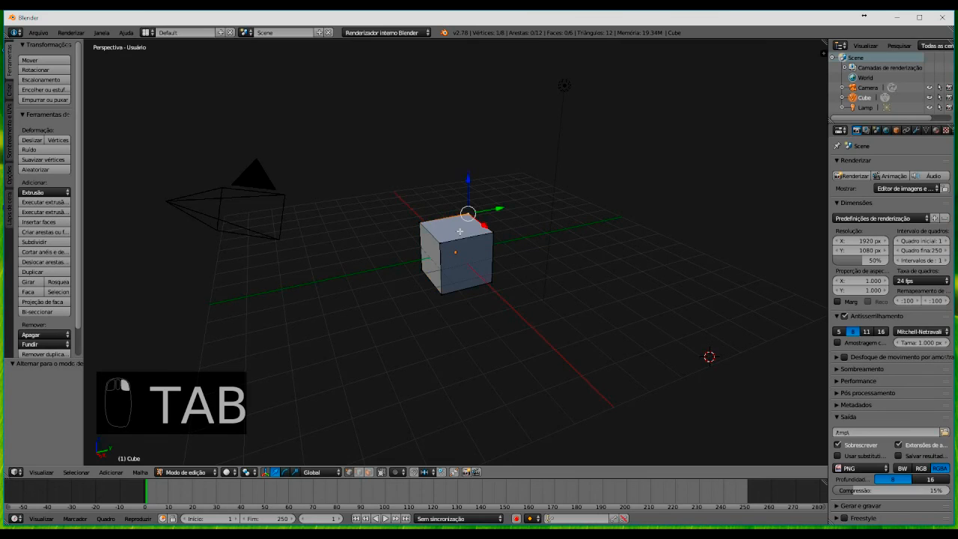
click(369, 472)
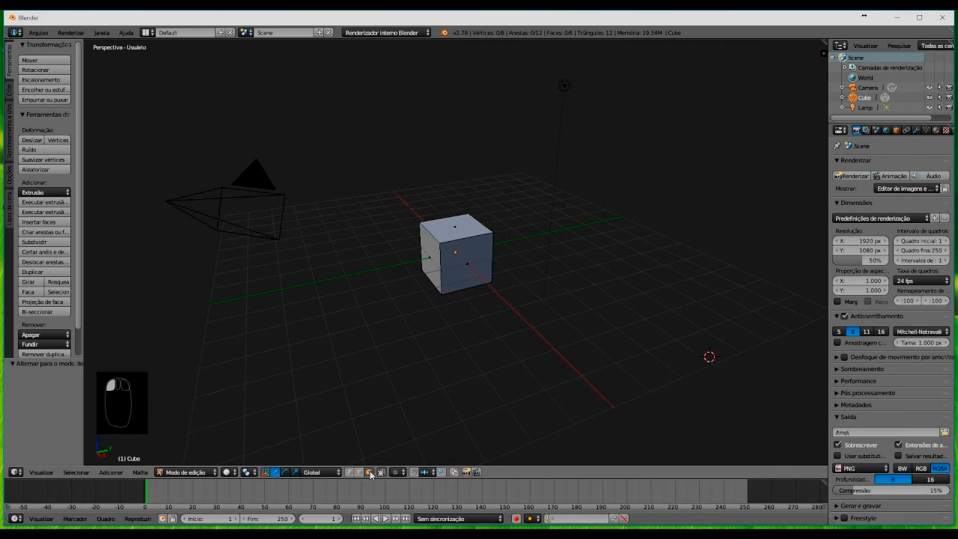
right_click(457, 227)
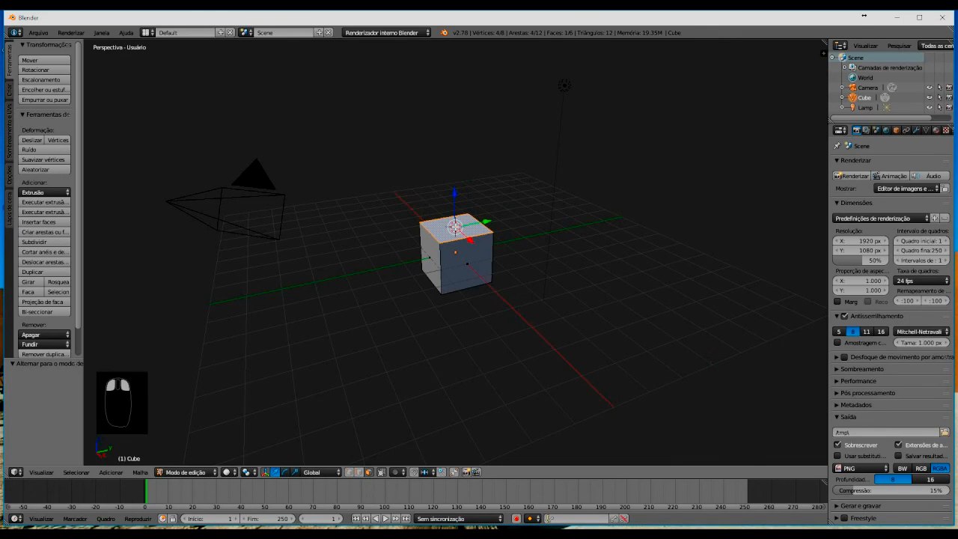
key(e)
click(458, 174)
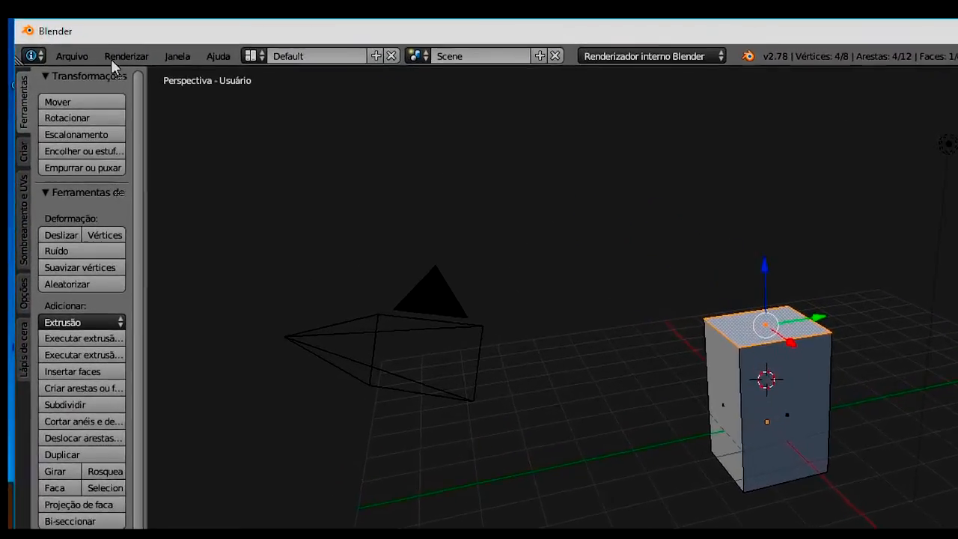
- Try to start a new file by reloading the startup file over the extruded block scene
click(98, 72)
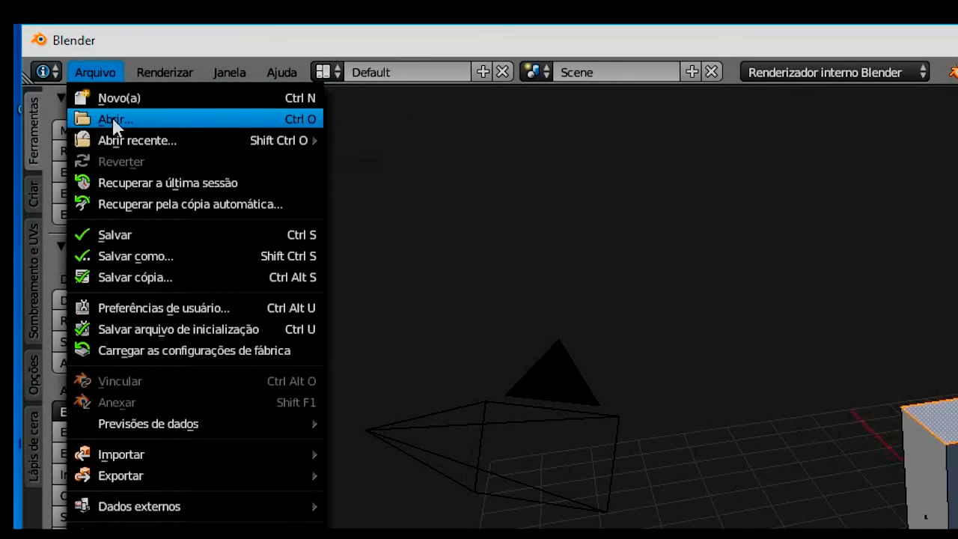
mouse_move(133, 143)
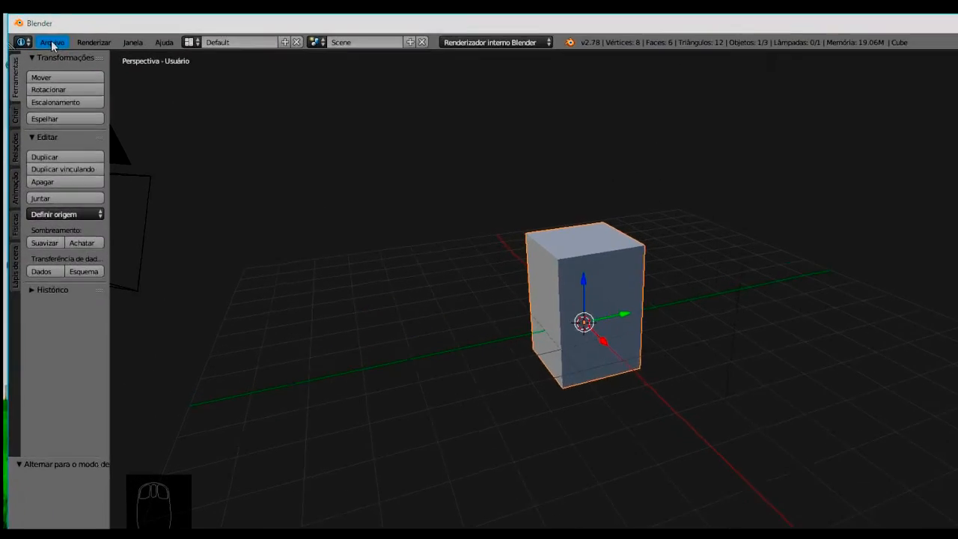
click(37, 33)
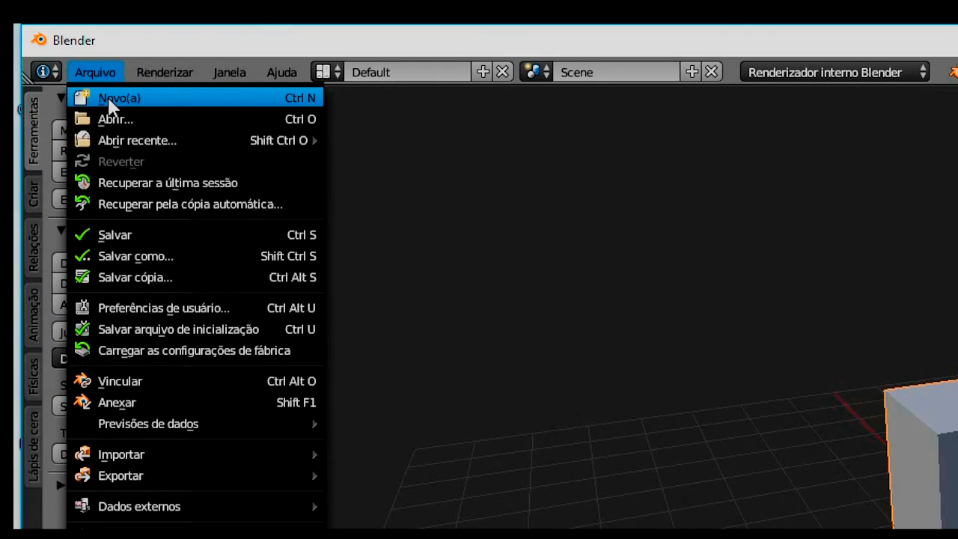
click(111, 105)
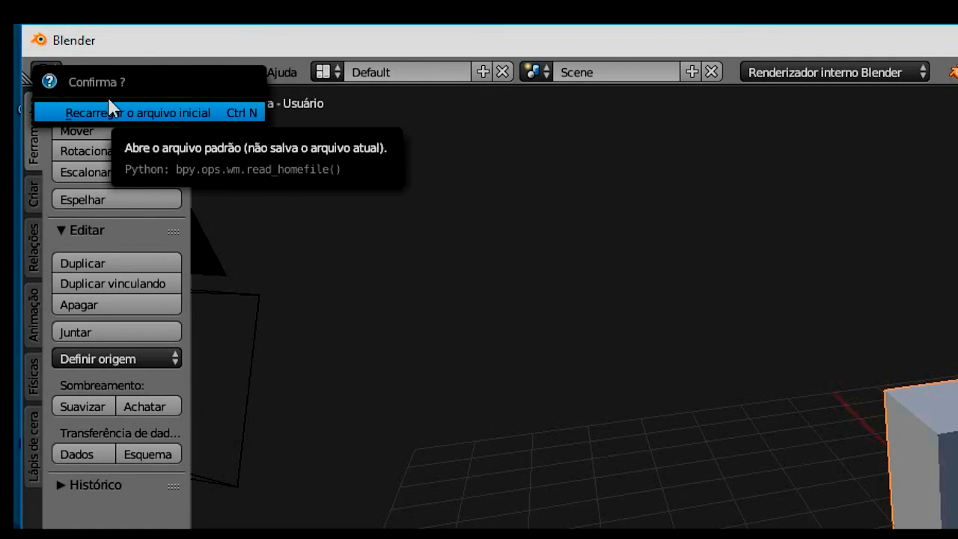
click(111, 113)
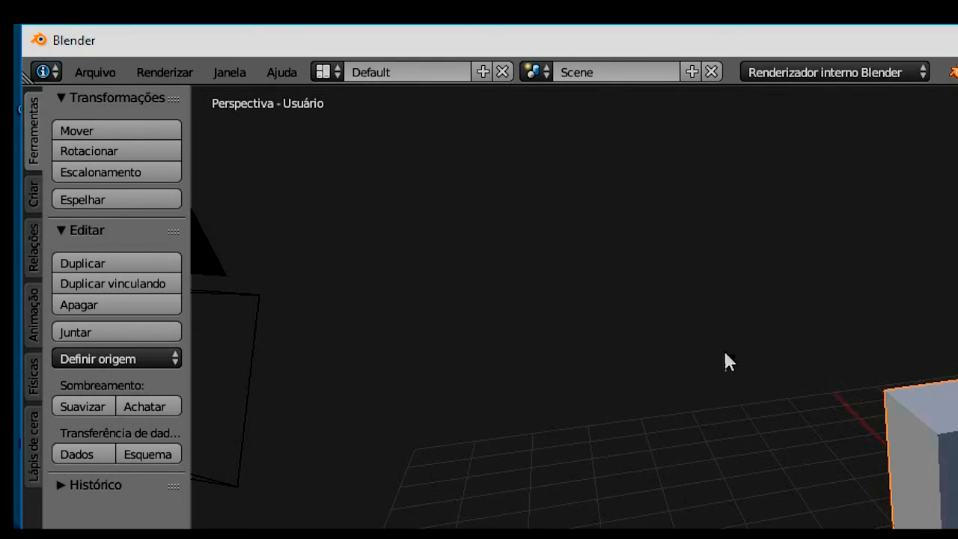
click(97, 69)
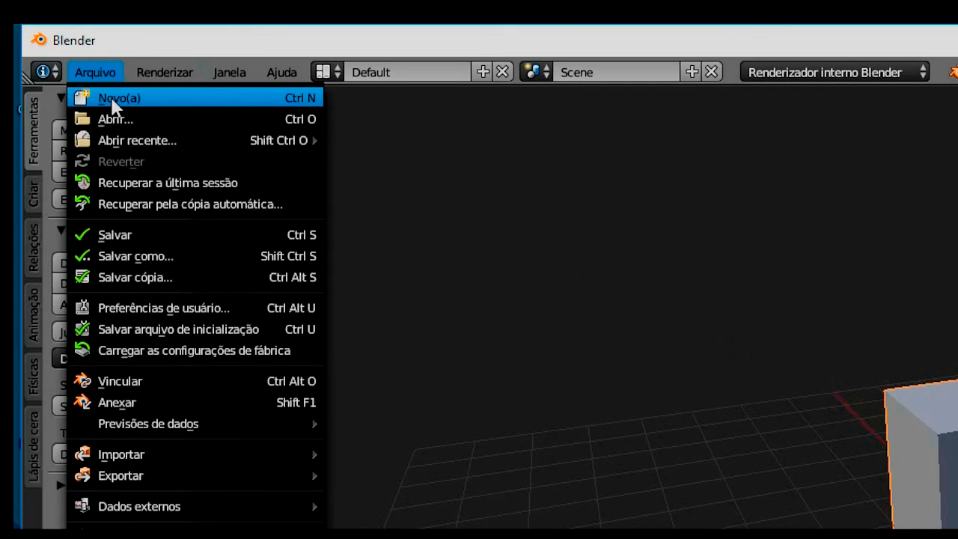
click(112, 100)
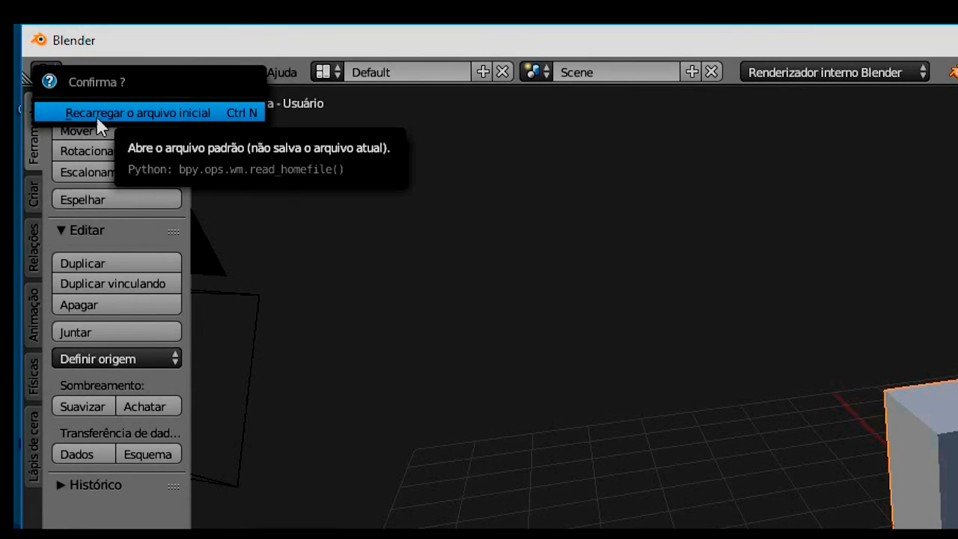
click(242, 112)
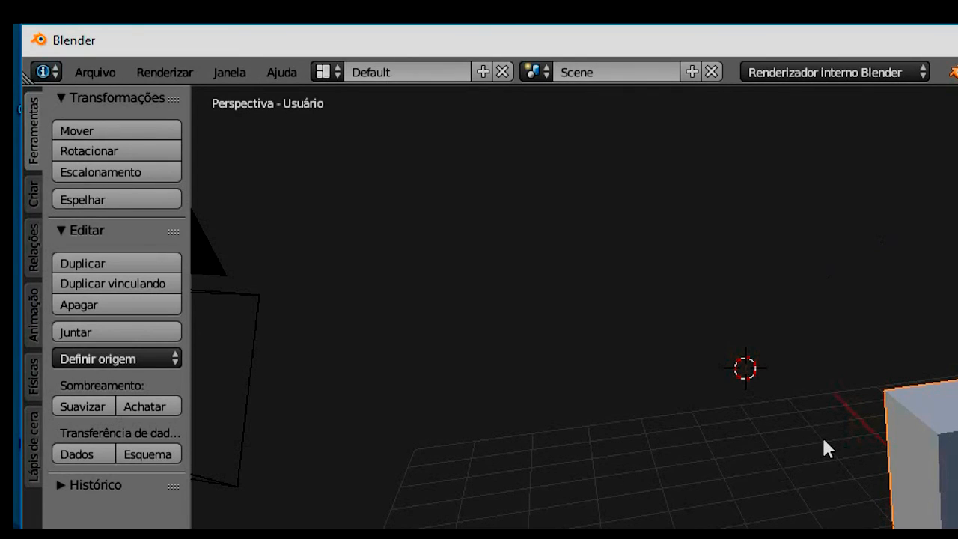
key(ctrl+n)
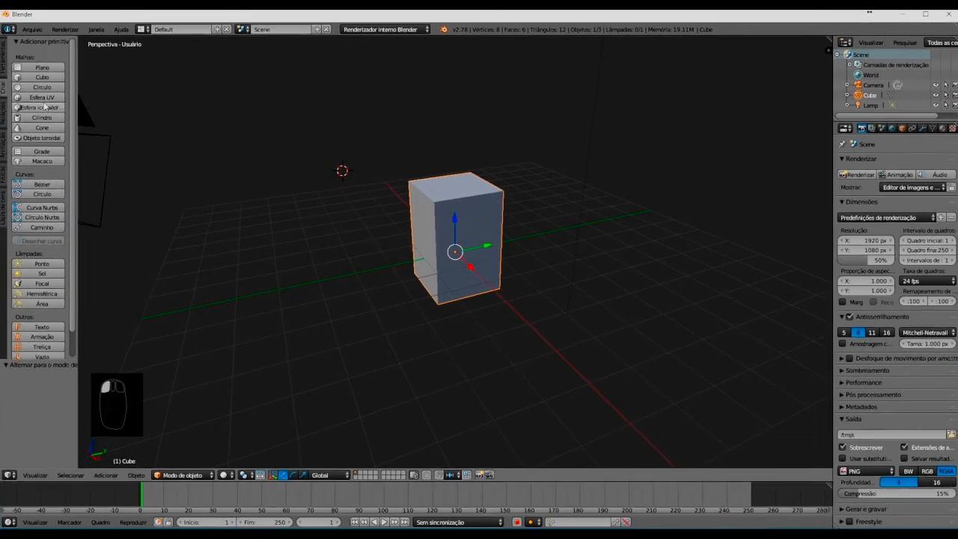
- Add a mesh circle and a UV sphere at the 3D cursor, and move the sphere to the other side of the block
click(47, 89)
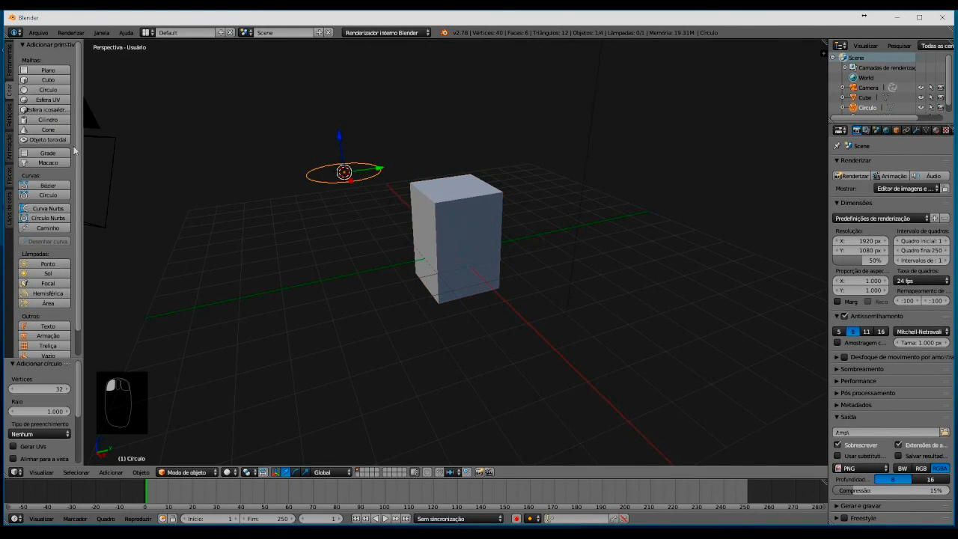
click(57, 101)
drag(379, 169, 597, 143)
drag(565, 111, 561, 174)
drag(571, 223, 631, 259)
click(290, 247)
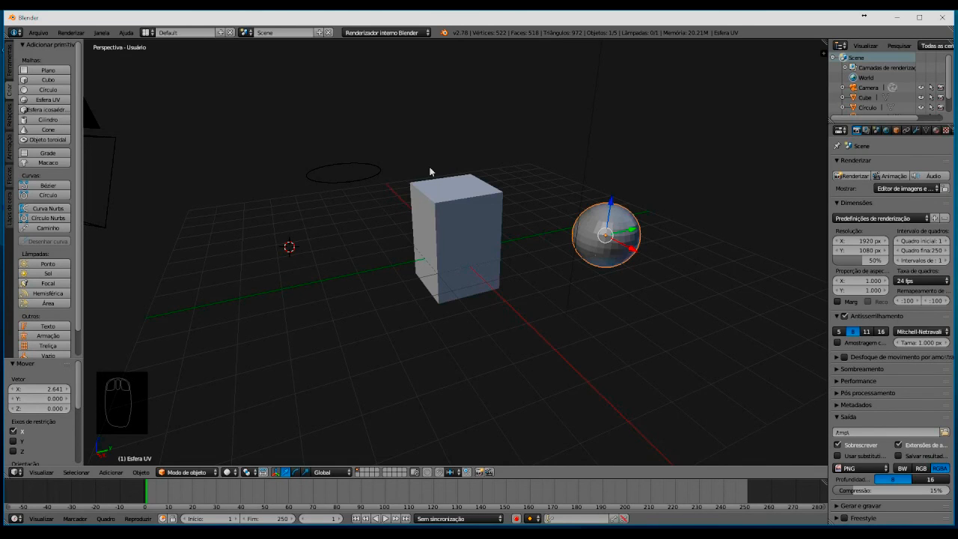
- Reload the startup file to discard the block, circle and sphere and return to the default scene
key(ctrl+n)
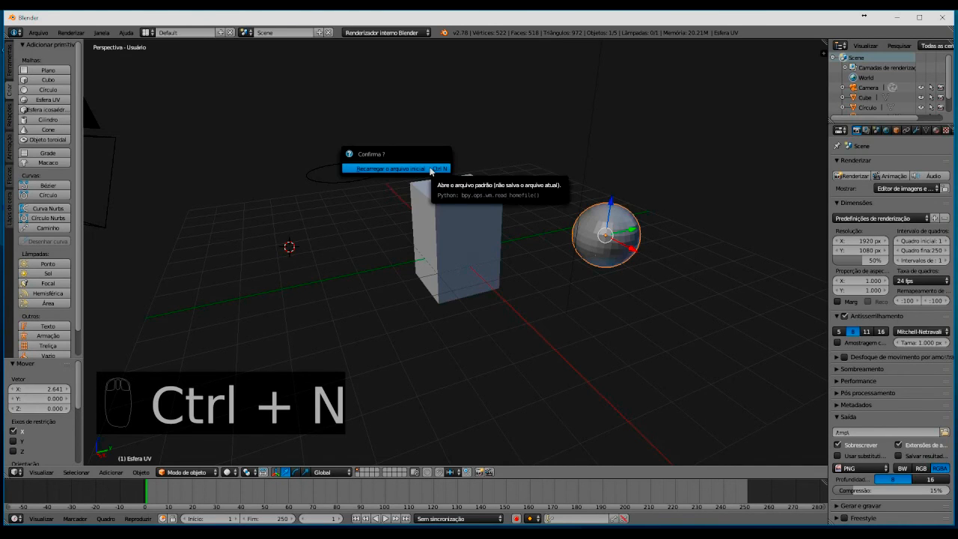
click(430, 169)
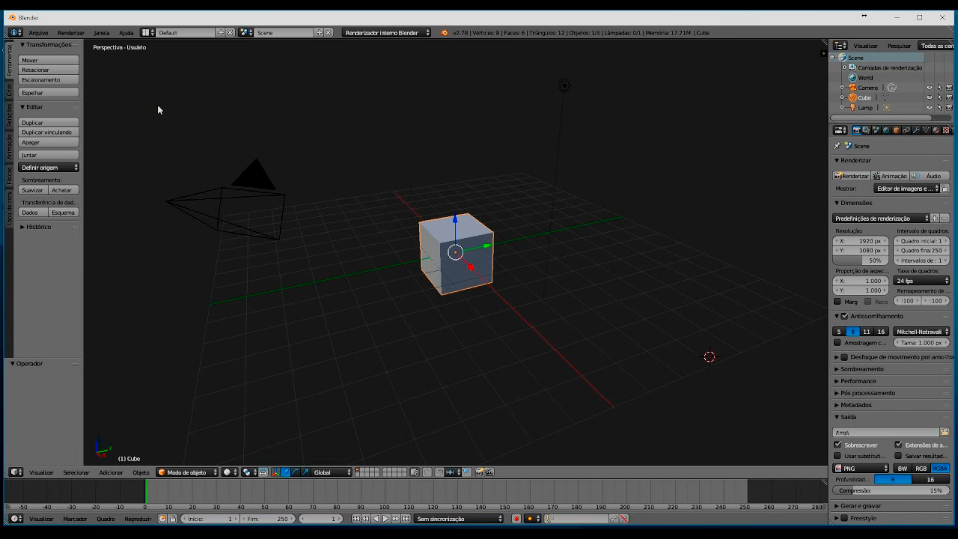
- Add a UV sphere at the 3D cursor and move it along the axes to just behind the cube's upper corner
click(9, 91)
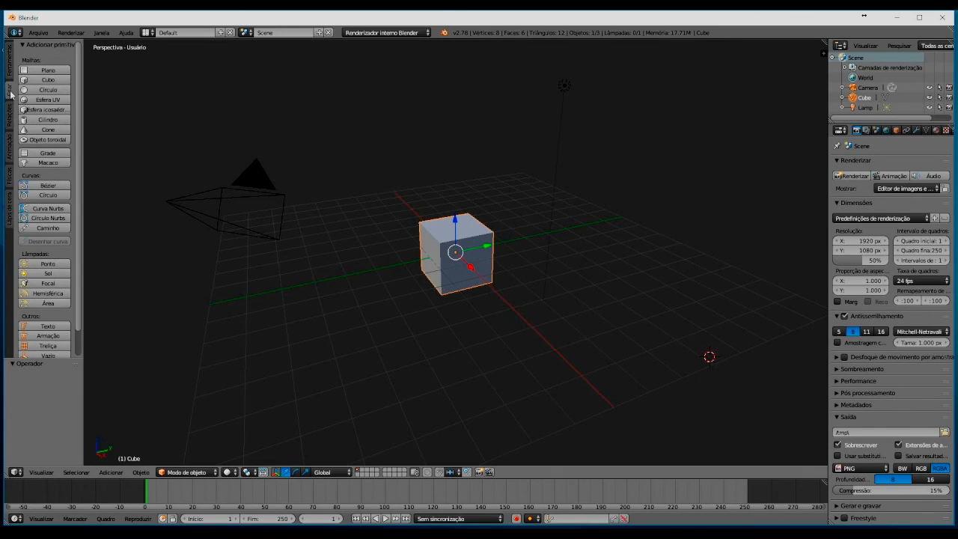
click(49, 99)
drag(750, 382, 573, 270)
drag(555, 226, 552, 175)
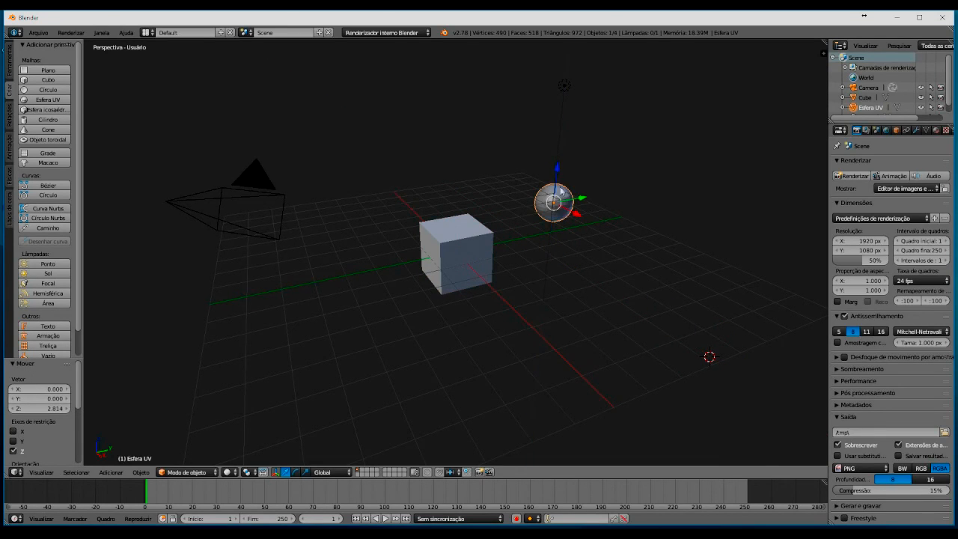
drag(584, 206, 374, 150)
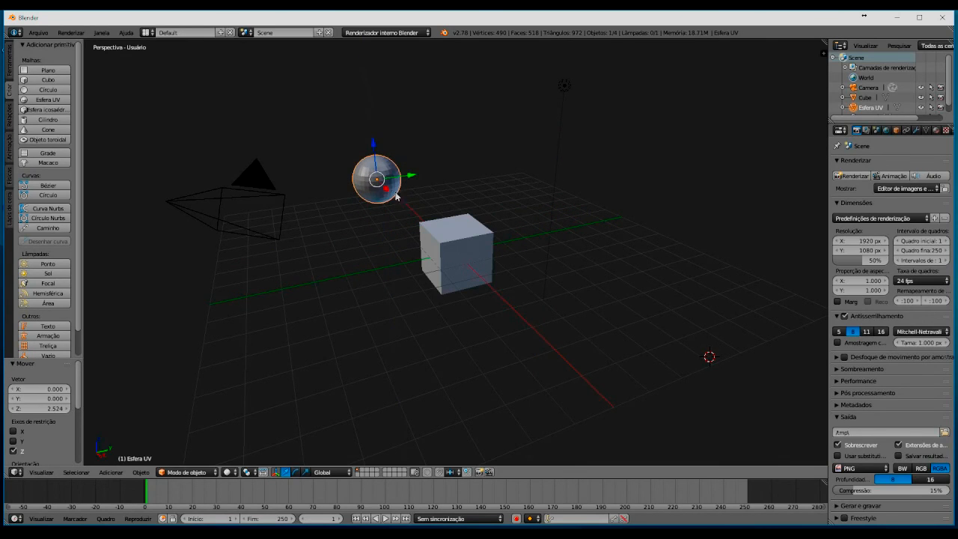
drag(390, 198, 404, 217)
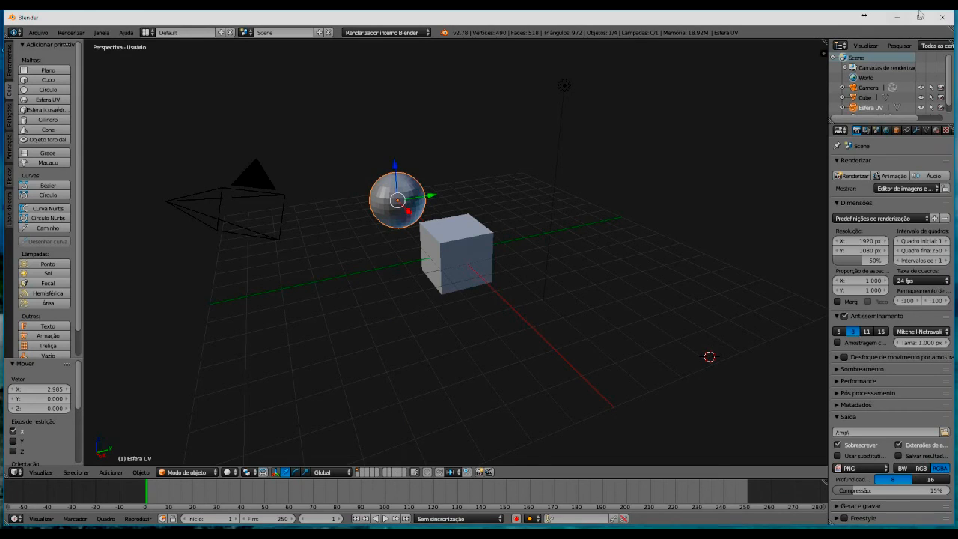
- Quit Blender without saving the changes, reopen it, and dismiss the splash screen
click(942, 16)
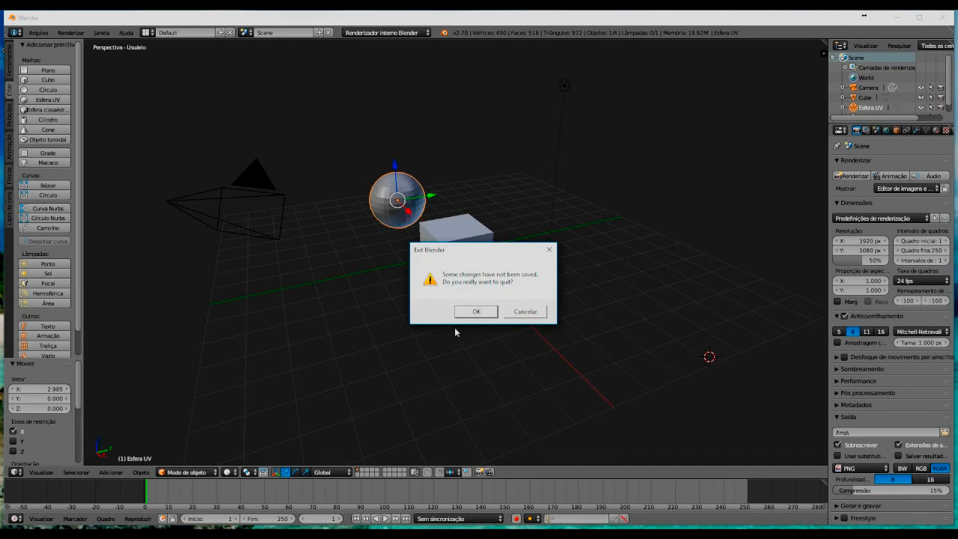
click(476, 312)
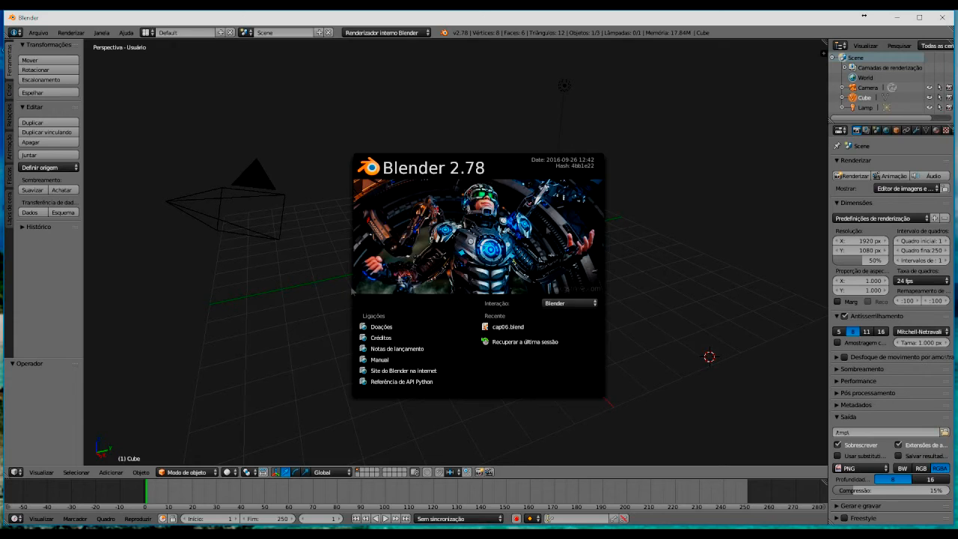
click(662, 174)
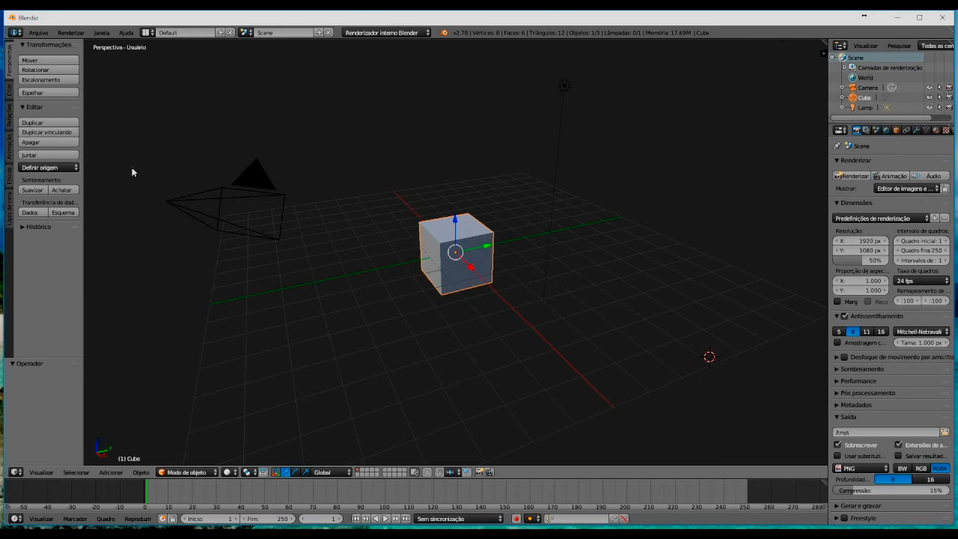
- Add a UV sphere at the 3D cursor and move it about -10.6 along X to beside the cube
click(10, 92)
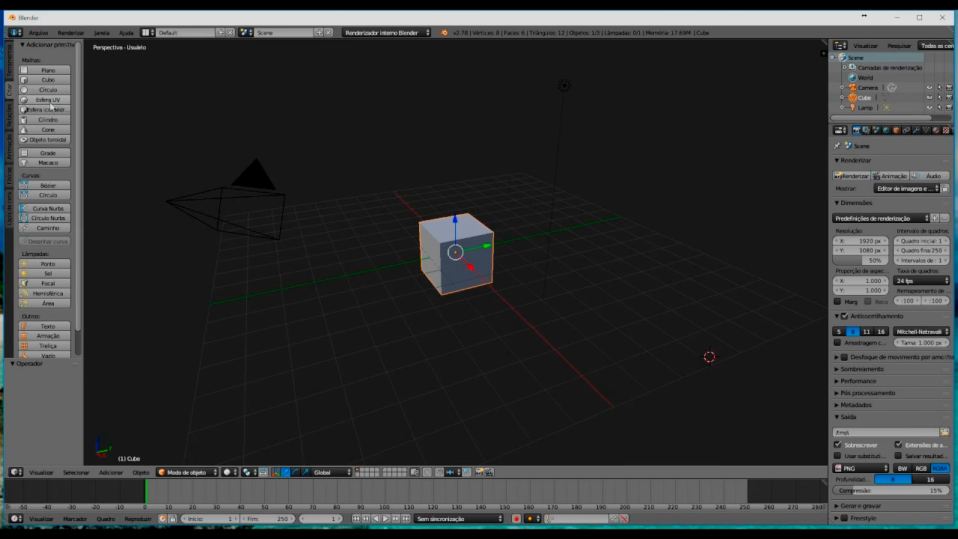
click(48, 99)
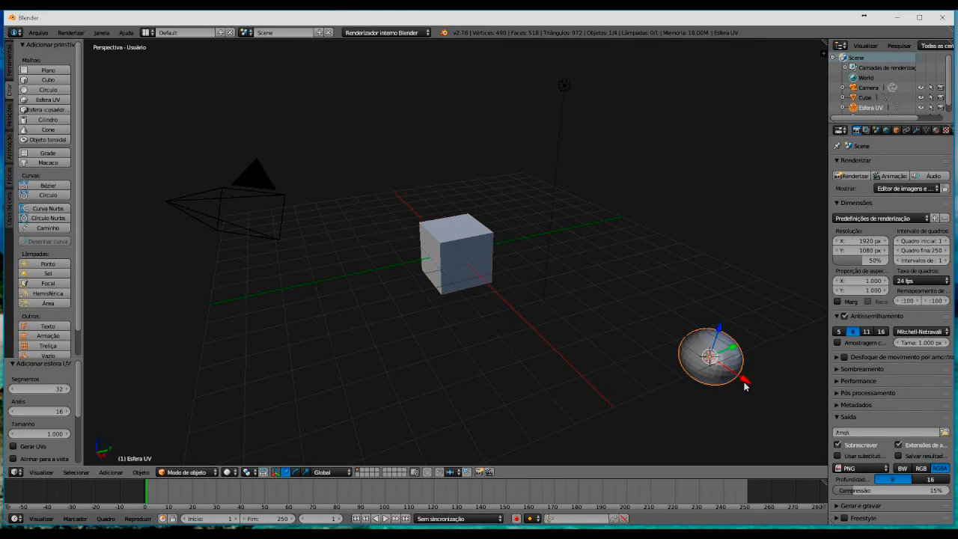
drag(745, 380, 567, 282)
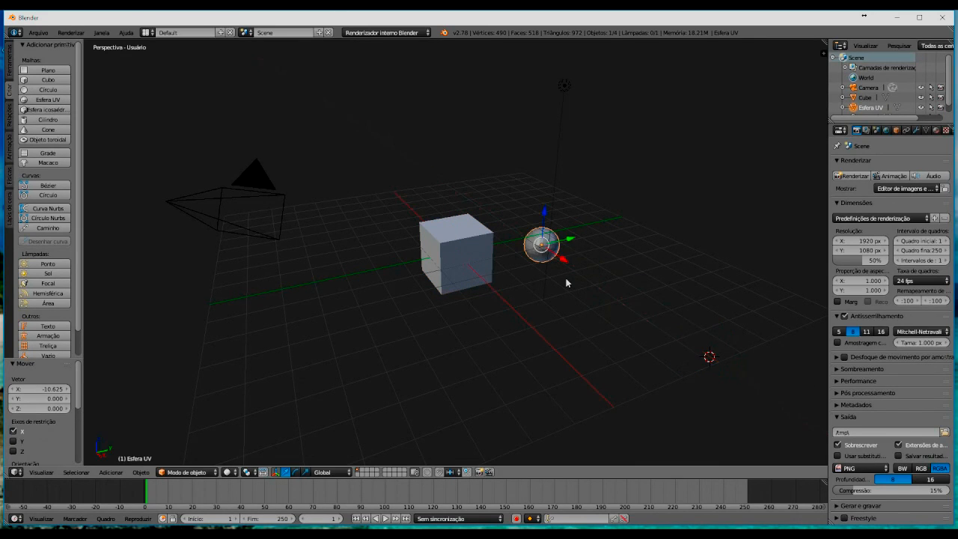
- Reload the startup file to discard the sphere, and start another new default file
key(ctrl+n)
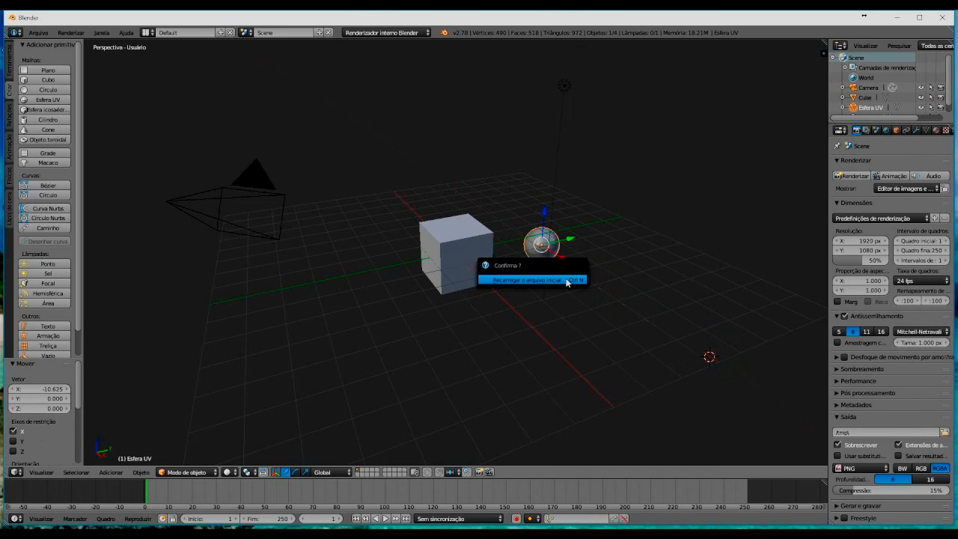
click(566, 281)
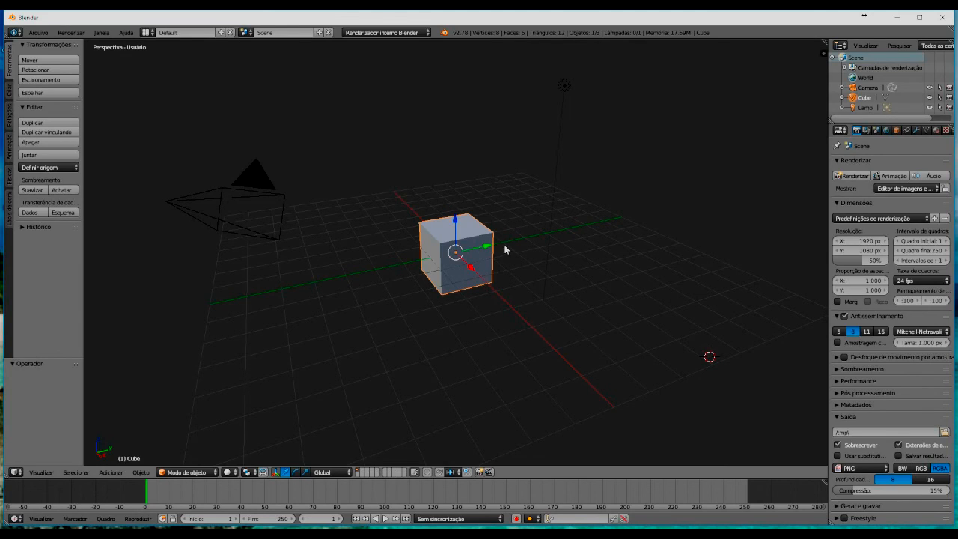
click(44, 34)
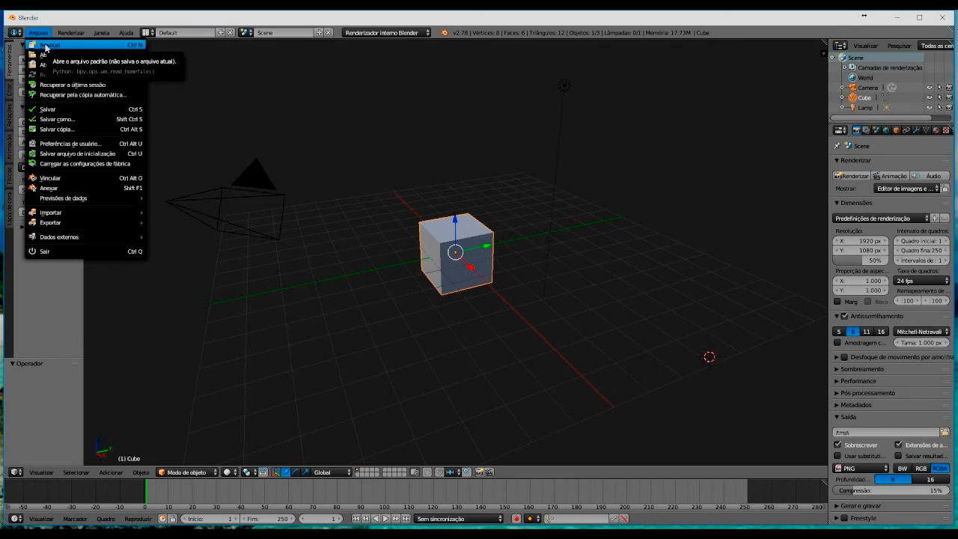
click(45, 45)
- Add a circle and a UV sphere at a 3D cursor placed behind the cube, and move the sphere about -3.9 along Y
click(486, 164)
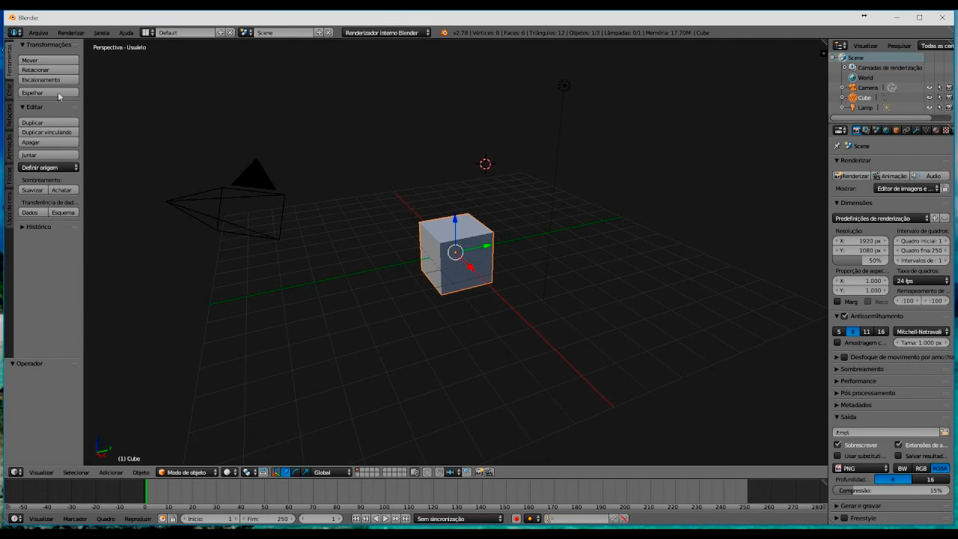
click(12, 91)
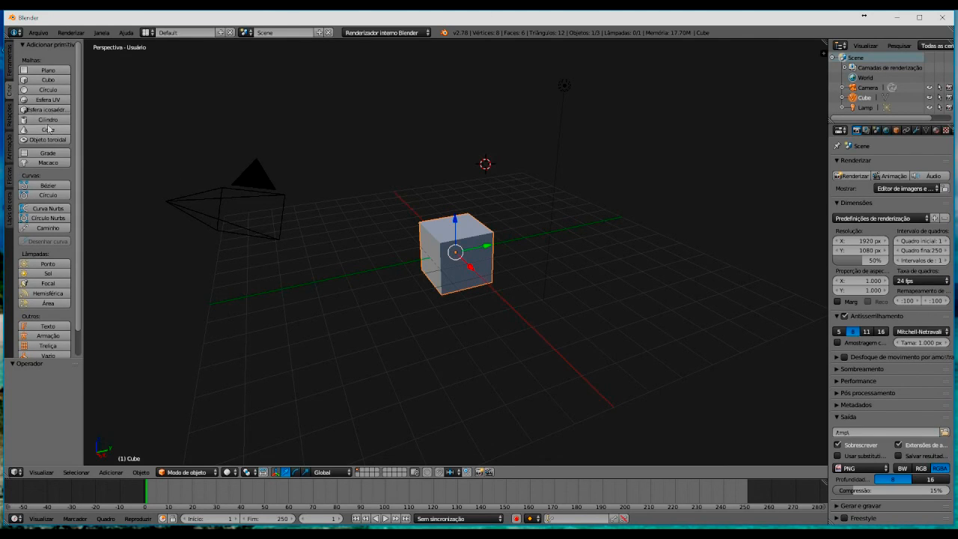
click(54, 89)
click(58, 99)
drag(514, 161, 411, 175)
- Delete the circle behind the cube and add a cylinder in its place
right_click(496, 178)
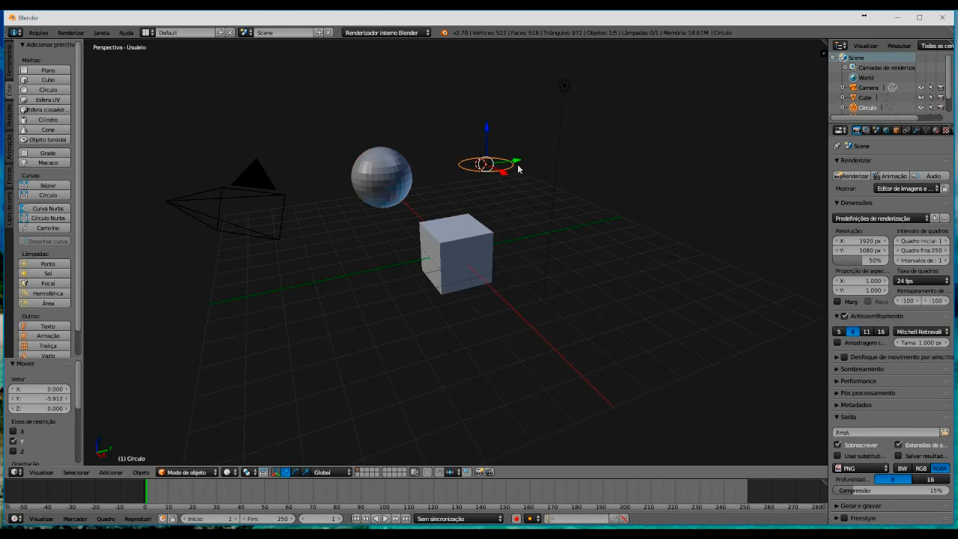
key(Delete)
click(48, 120)
- Add a cone at a 3D cursor placed between the camera and the cube
click(328, 238)
click(47, 130)
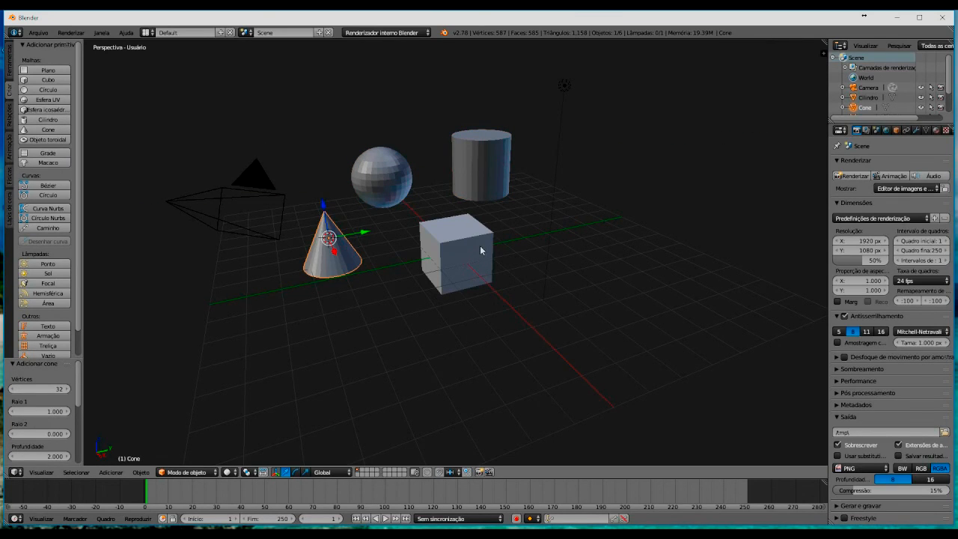
scroll(481, 251, up, 4)
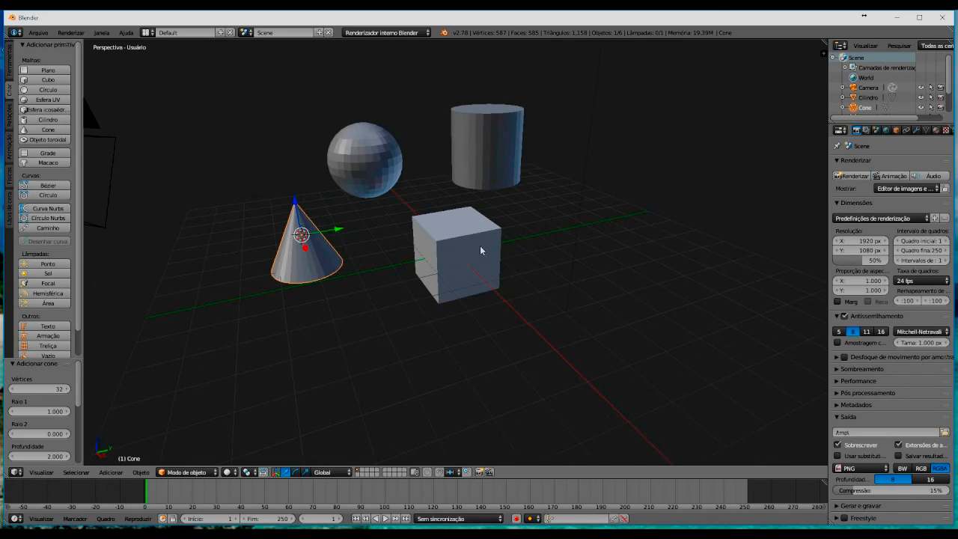
scroll(480, 251, down, 4)
scroll(481, 251, up, 2)
- Delete the existing cap06.blend from the Documents folder and save the scene there as cap06.blend
click(37, 34)
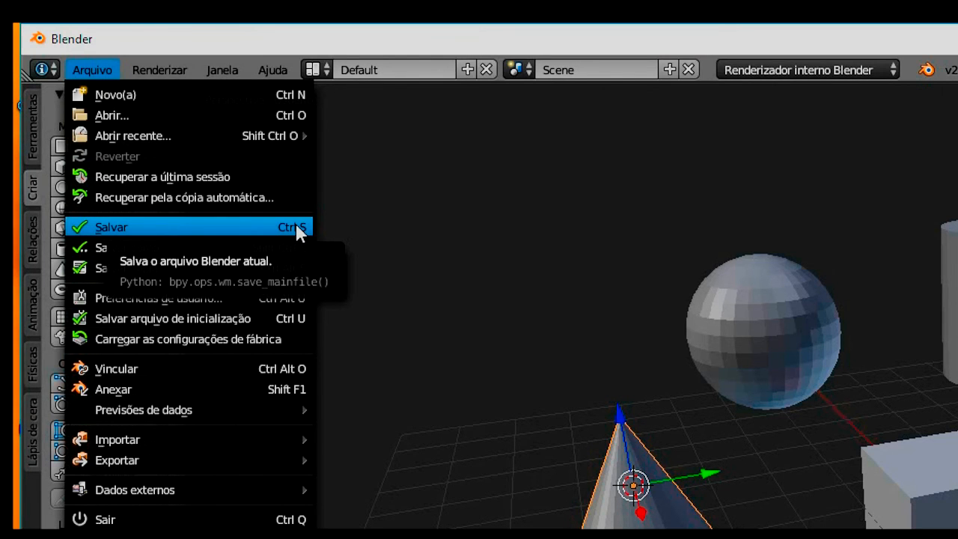
click(297, 228)
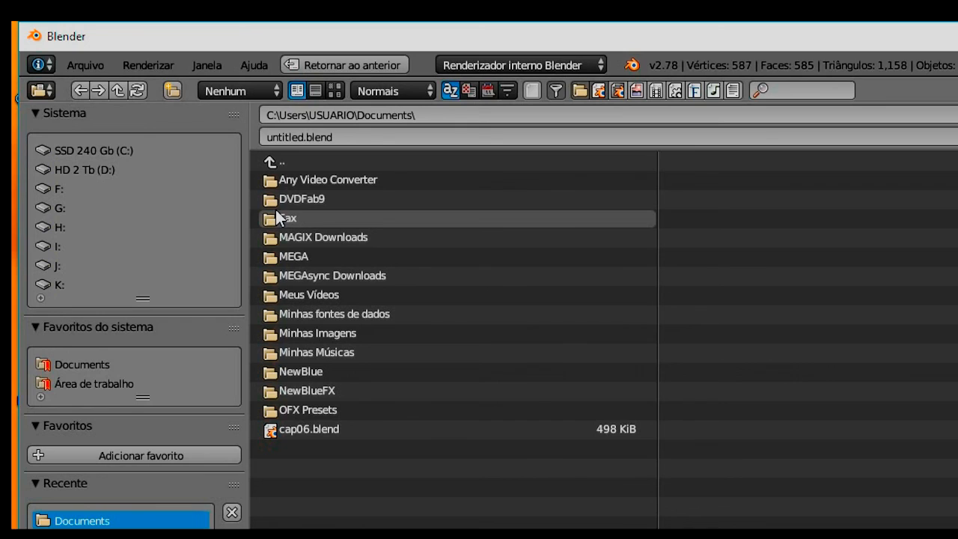
click(311, 429)
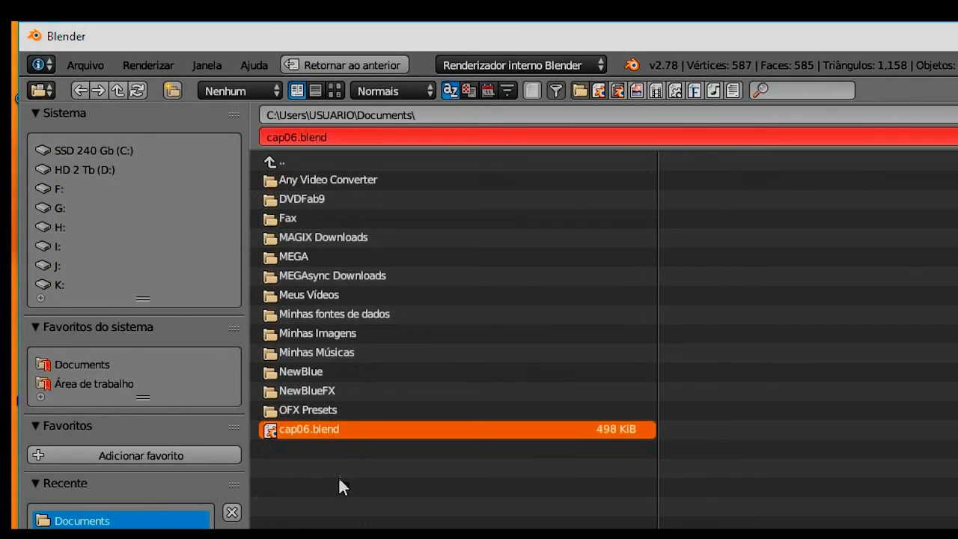
key(Delete)
click(303, 429)
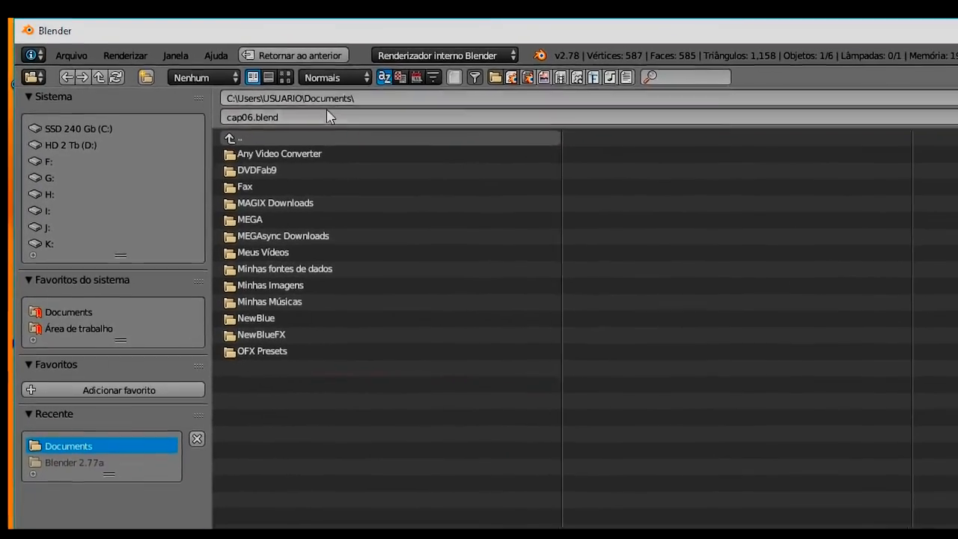
click(378, 137)
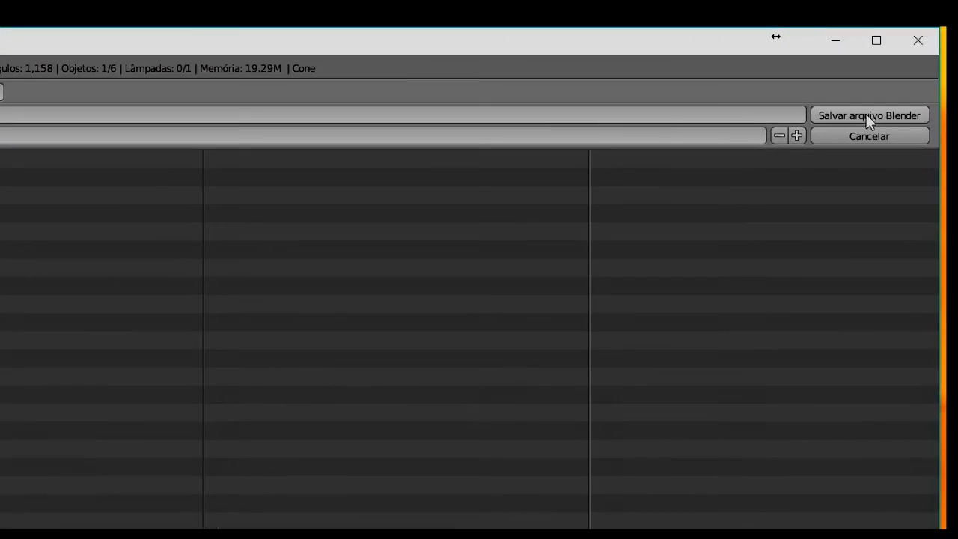
click(867, 114)
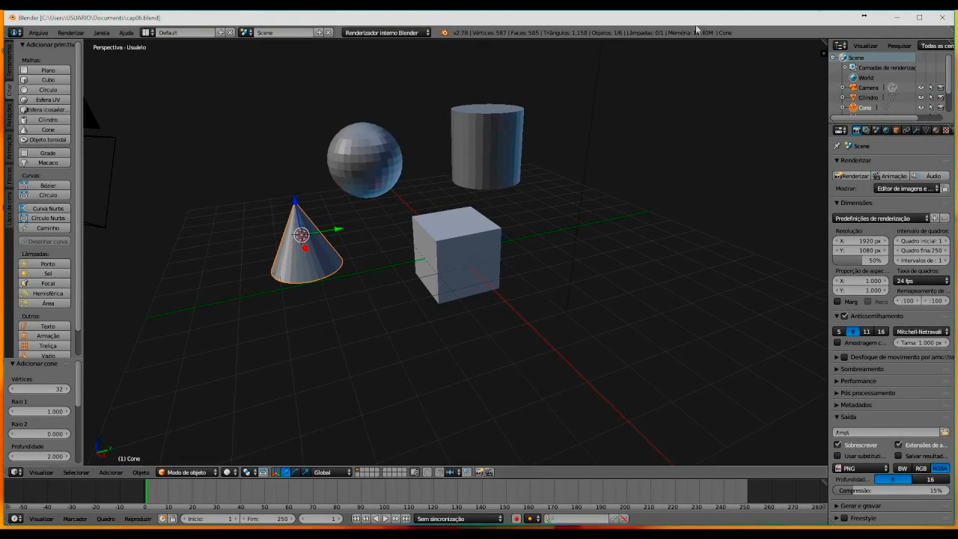
- Quit and relaunch the program, dismiss the splash screen, and open cap06.blend from the Documents folder
click(941, 16)
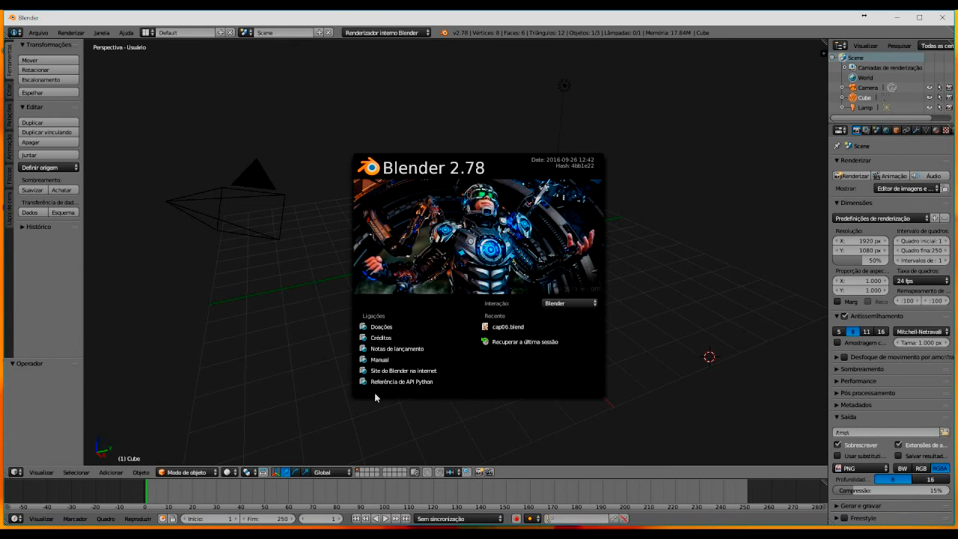
click(445, 103)
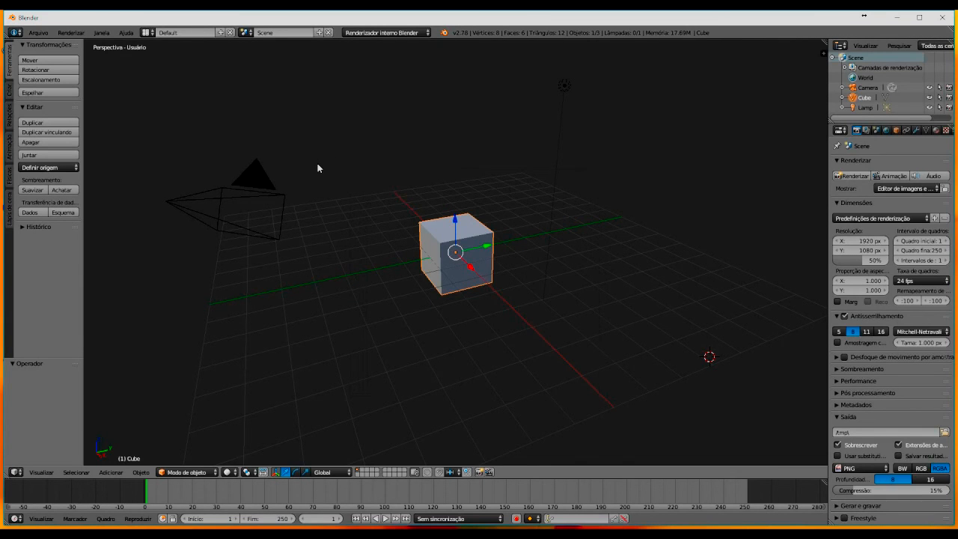
click(37, 33)
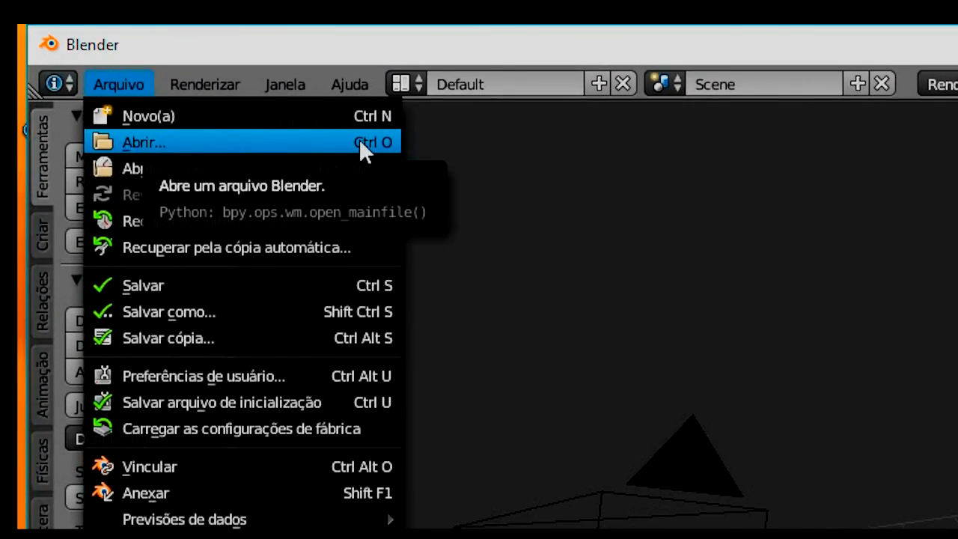
click(360, 143)
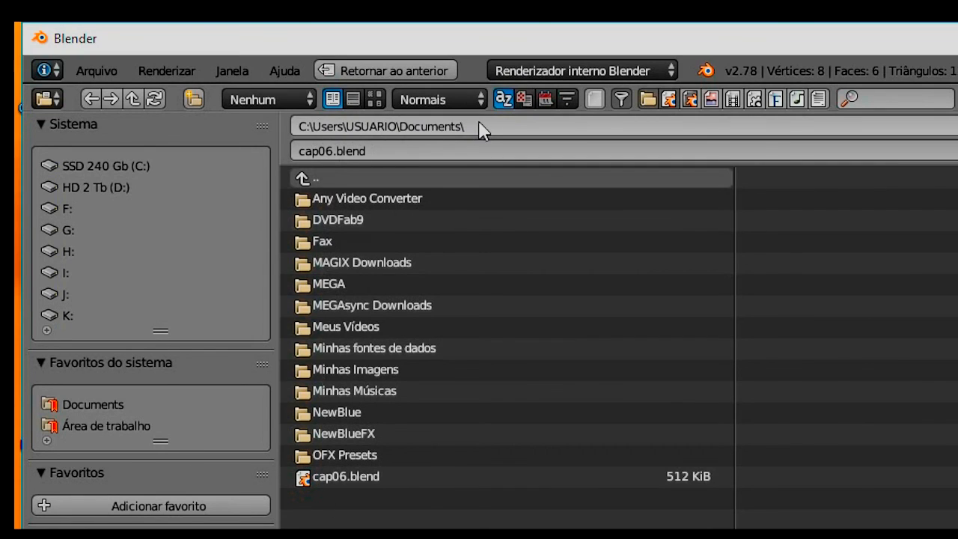
click(358, 482)
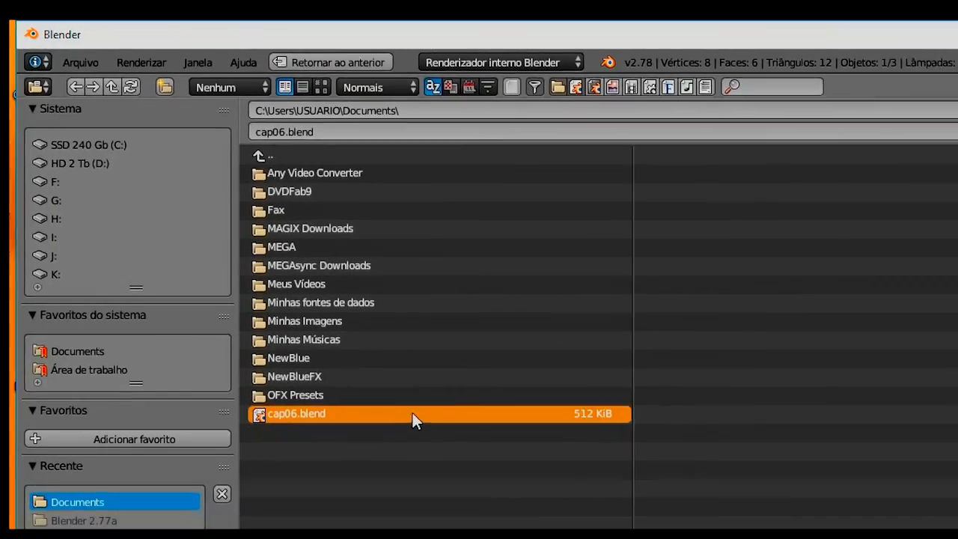
double_click(434, 434)
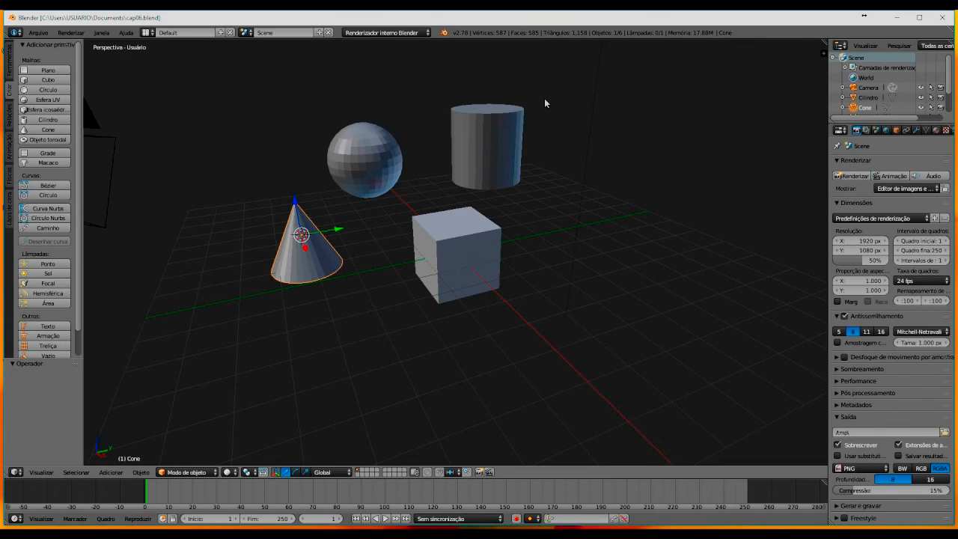
- Restart the program, dismiss the splash screen, and reopen cap06.blend from the list of recent files
click(734, 171)
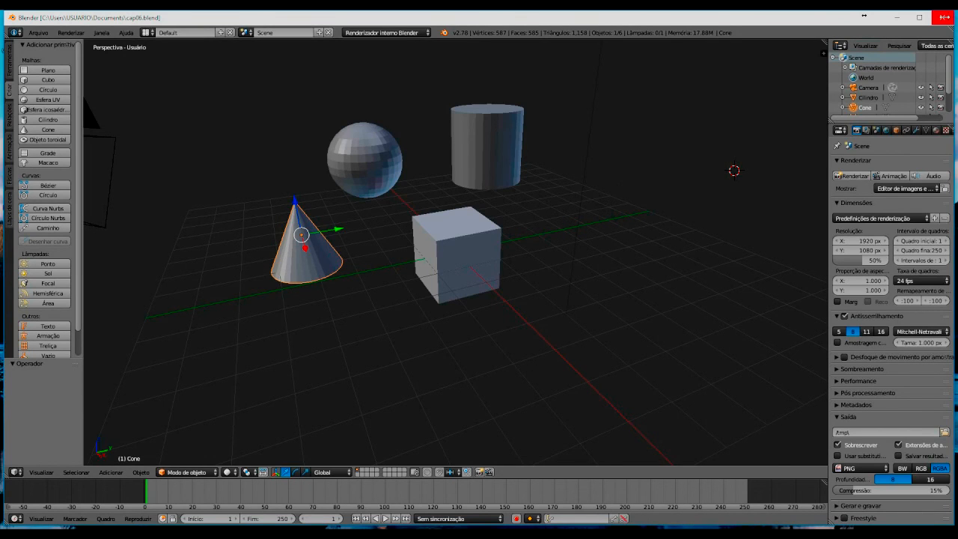
click(945, 20)
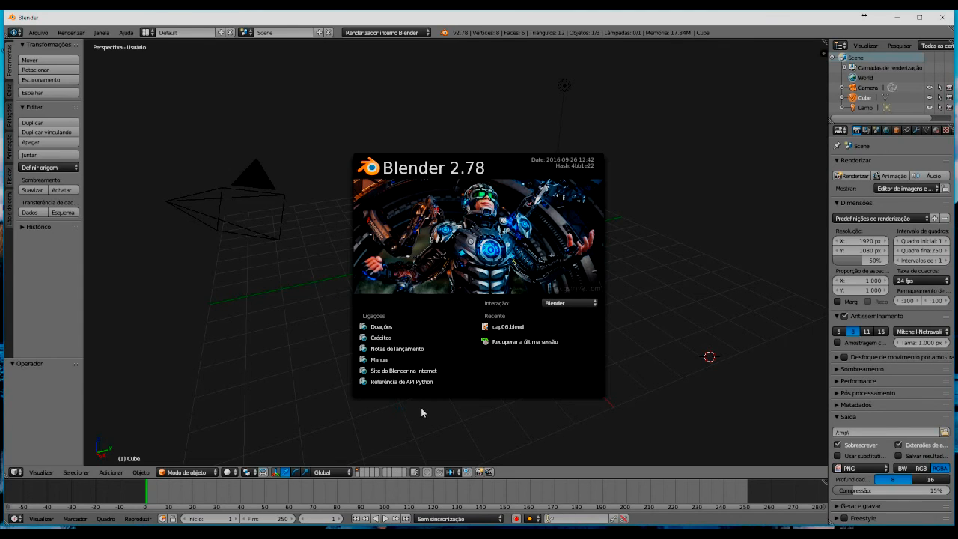
click(670, 216)
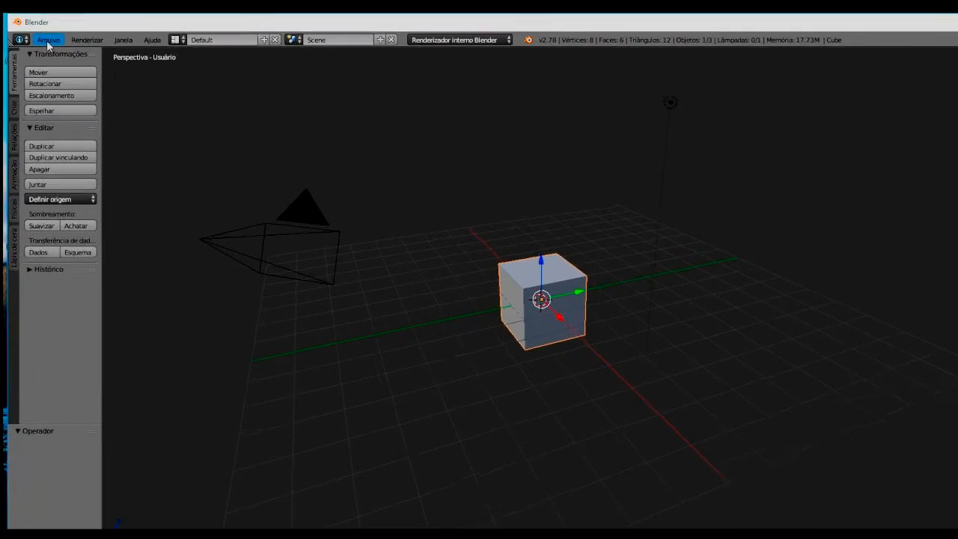
click(39, 33)
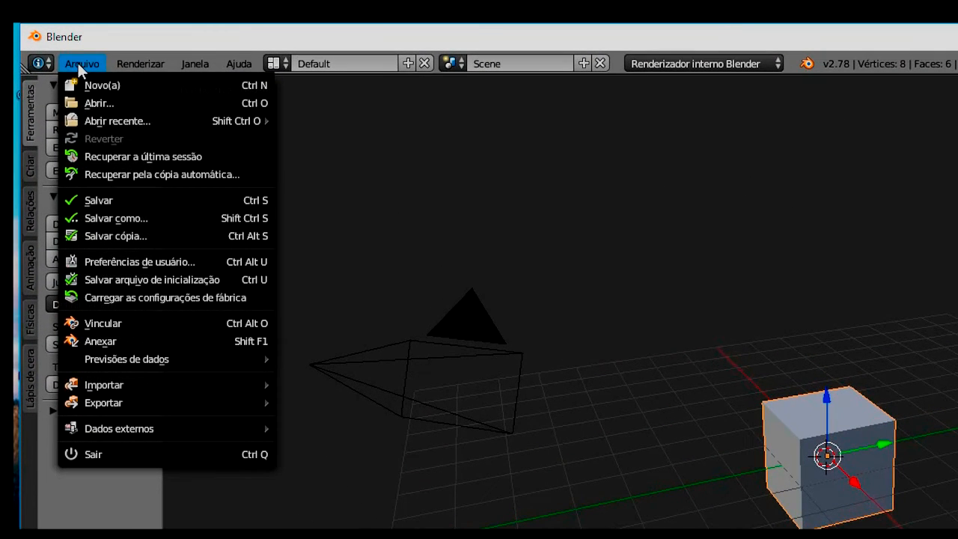
mouse_move(111, 125)
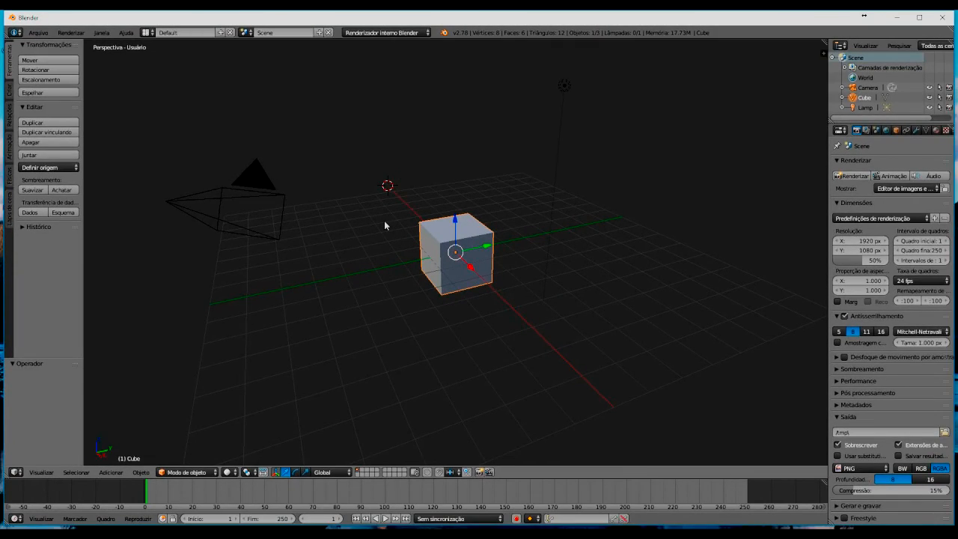
key(ctrl+shift+o)
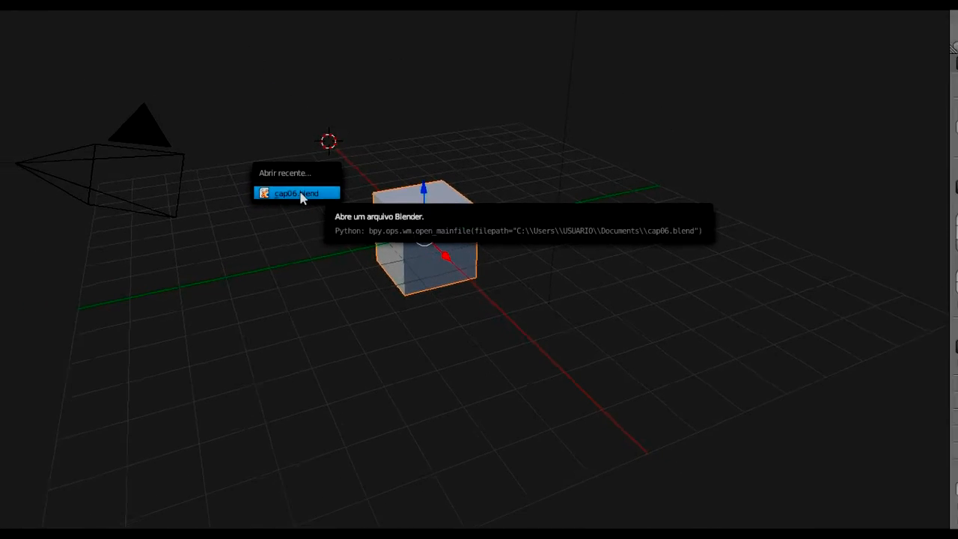
click(299, 193)
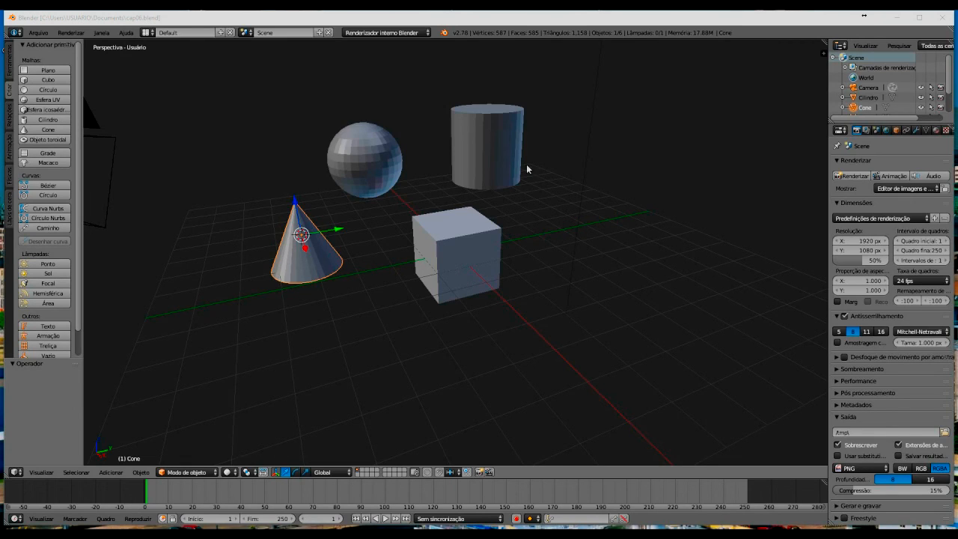
- Move the cylinder along Y and X and about -6.9 along Z, to the front corner of the grid
click(485, 138)
right_click(485, 139)
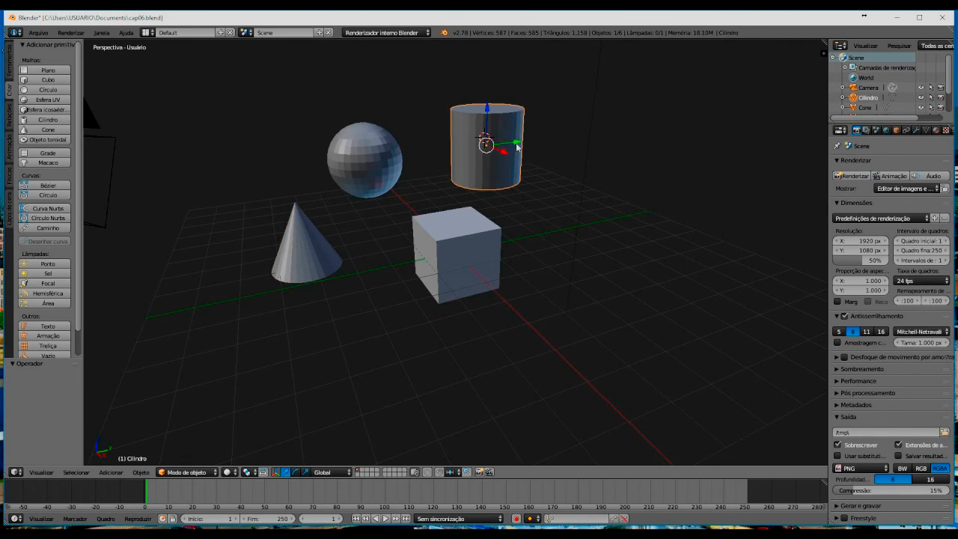
key(g)
key(y)
click(658, 180)
drag(655, 135, 752, 177)
drag(743, 114, 728, 315)
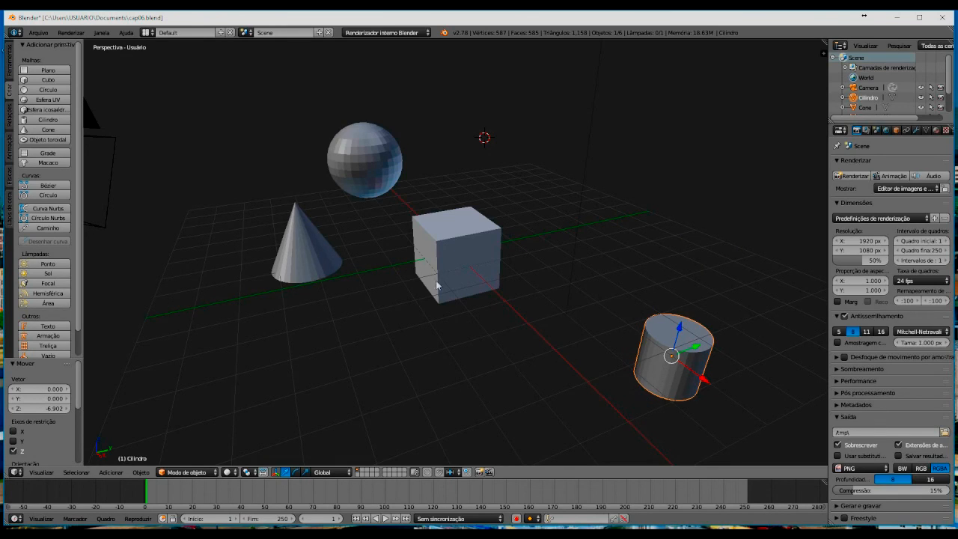
- Move the cone along the Y, X and Z axes until it sits on top of the cylinder
click(294, 246)
right_click(294, 247)
drag(337, 238, 811, 219)
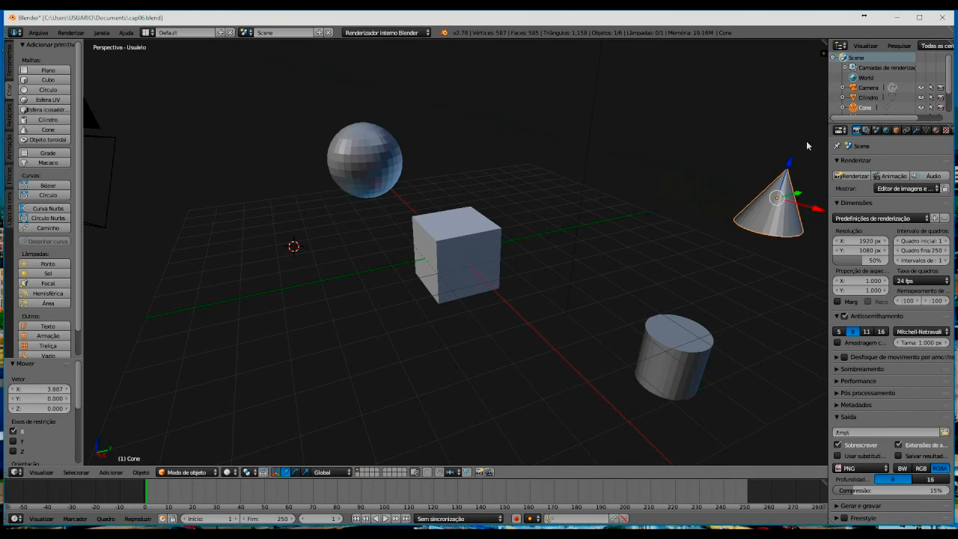
drag(790, 166, 753, 278)
drag(760, 293, 699, 275)
drag(717, 326, 719, 331)
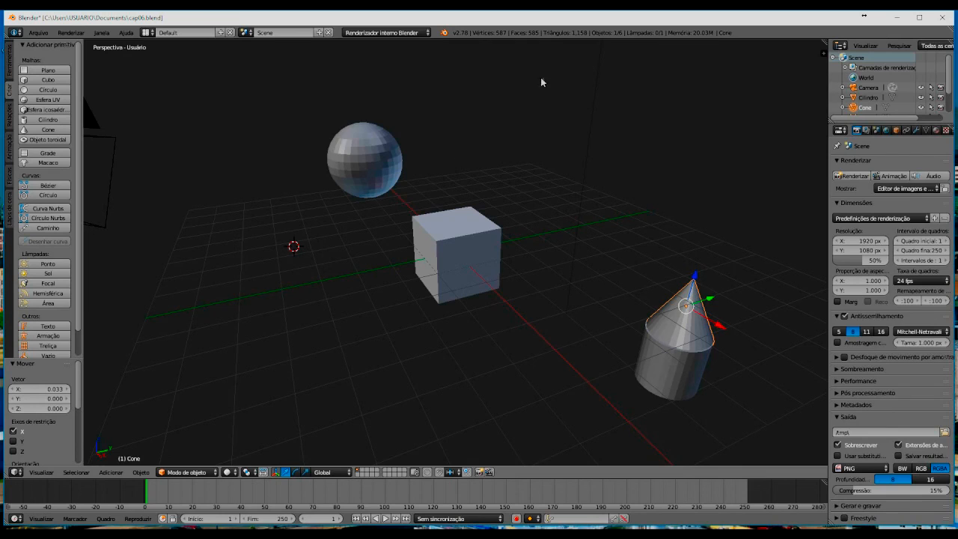
- Quit the program without saving the changes, relaunch it, and dismiss the splash screen
click(943, 17)
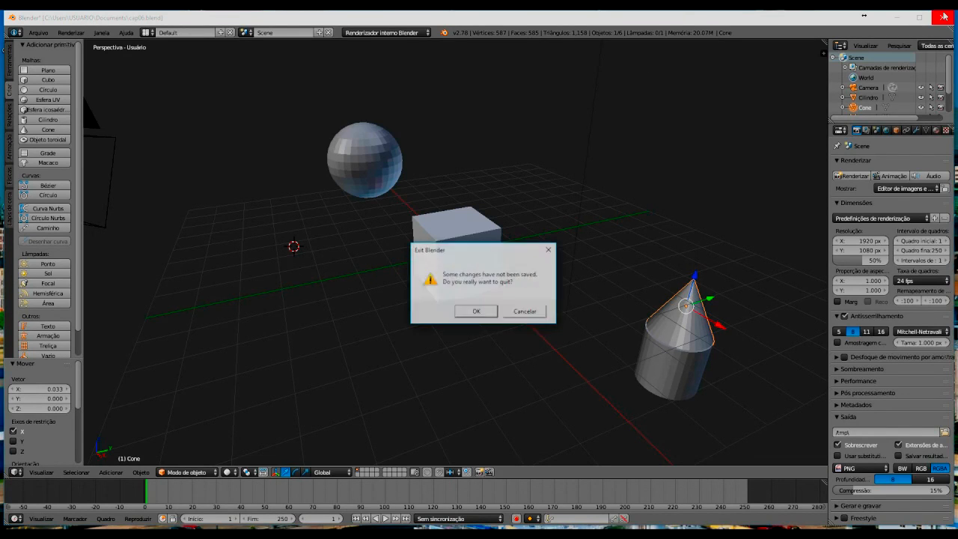
click(477, 312)
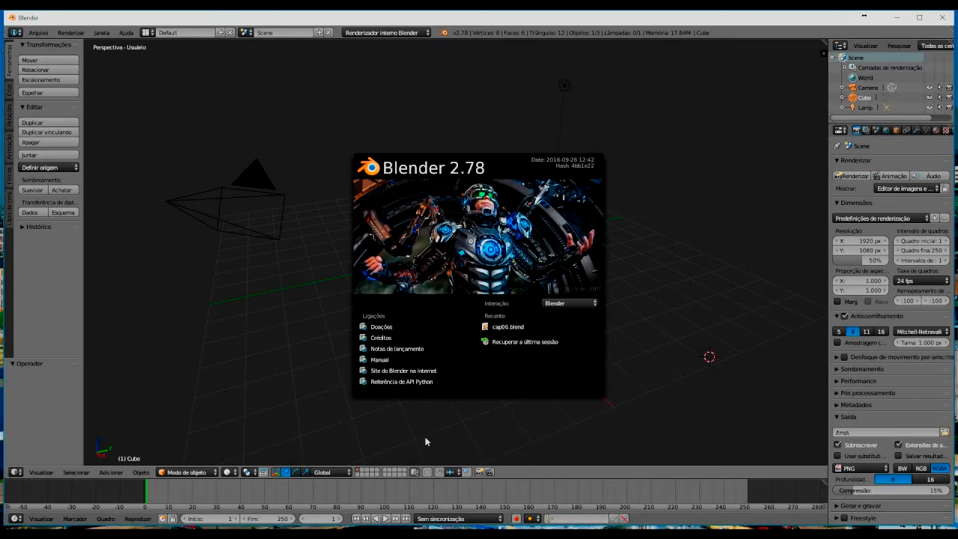
click(409, 129)
- Recover the last session and confirm the recovery
click(44, 35)
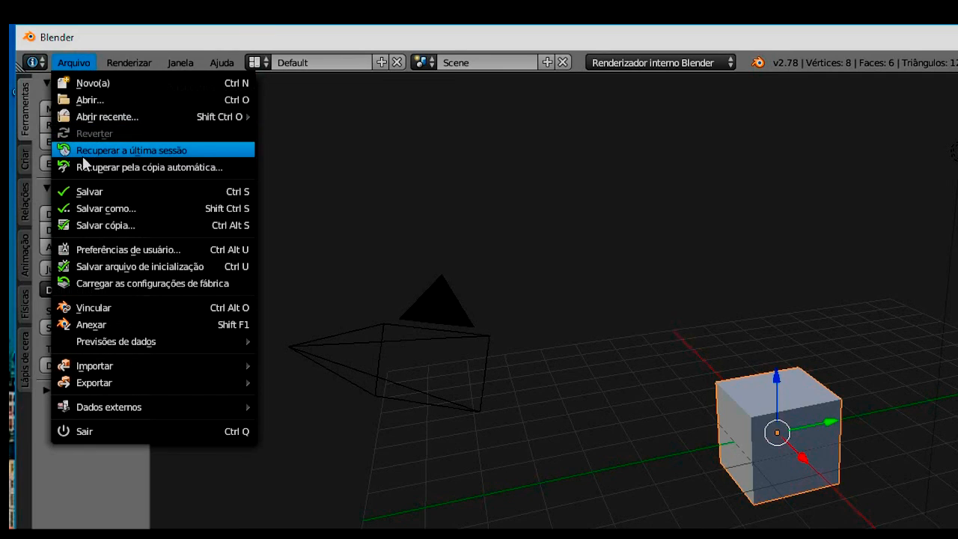
click(183, 150)
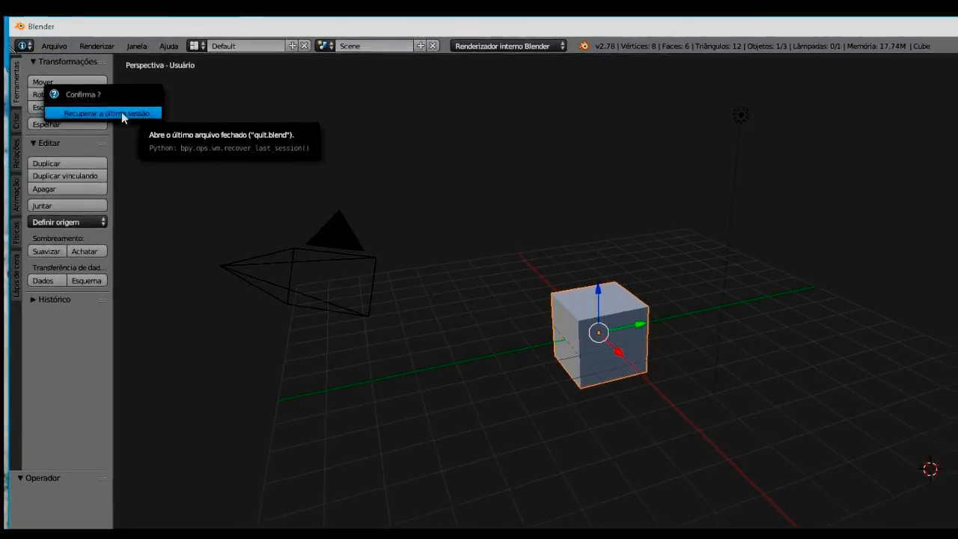
click(135, 127)
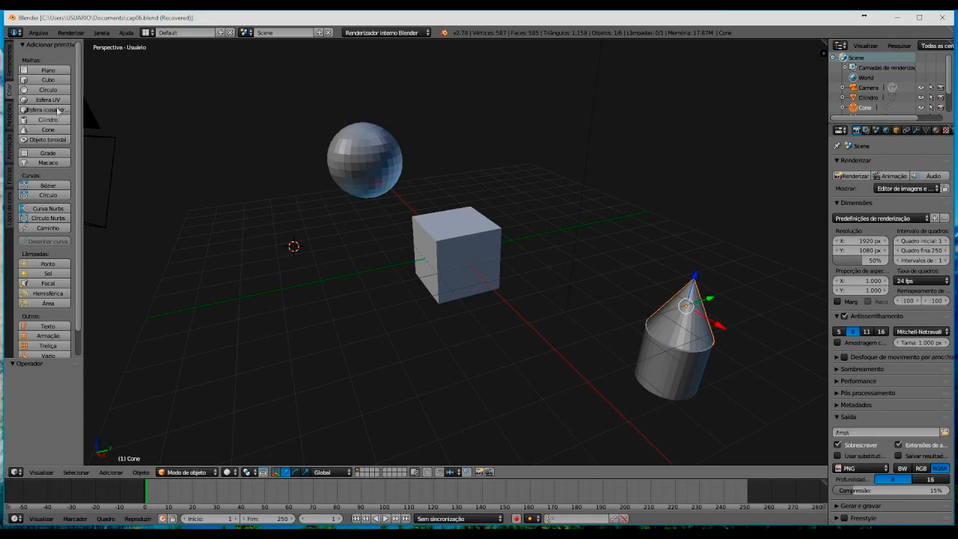
- Save the recovered scene to its original file, cap06.blend
click(35, 34)
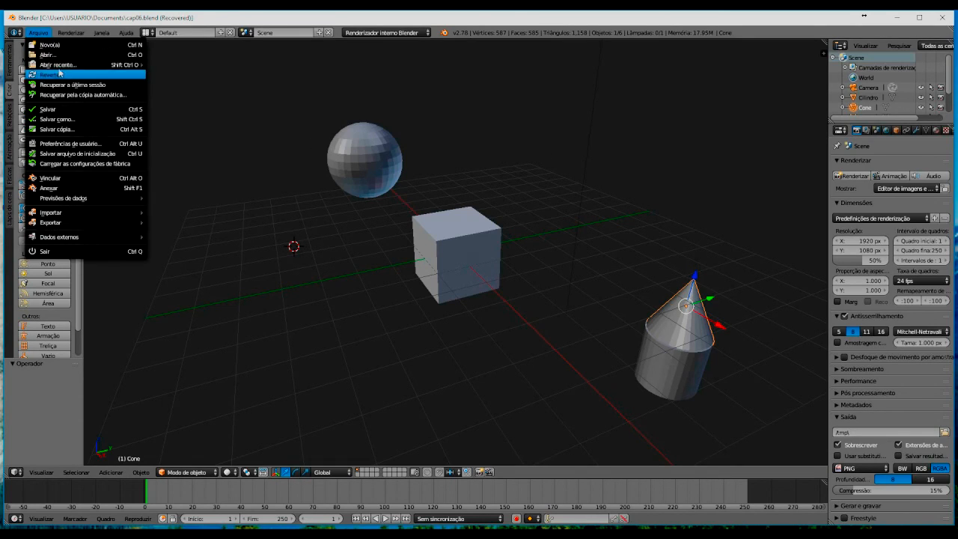
click(78, 111)
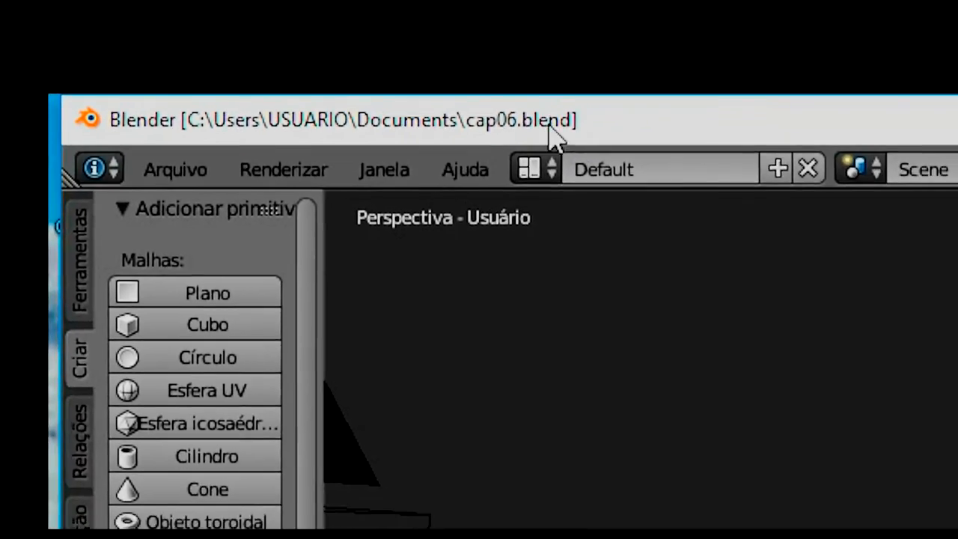
click(189, 143)
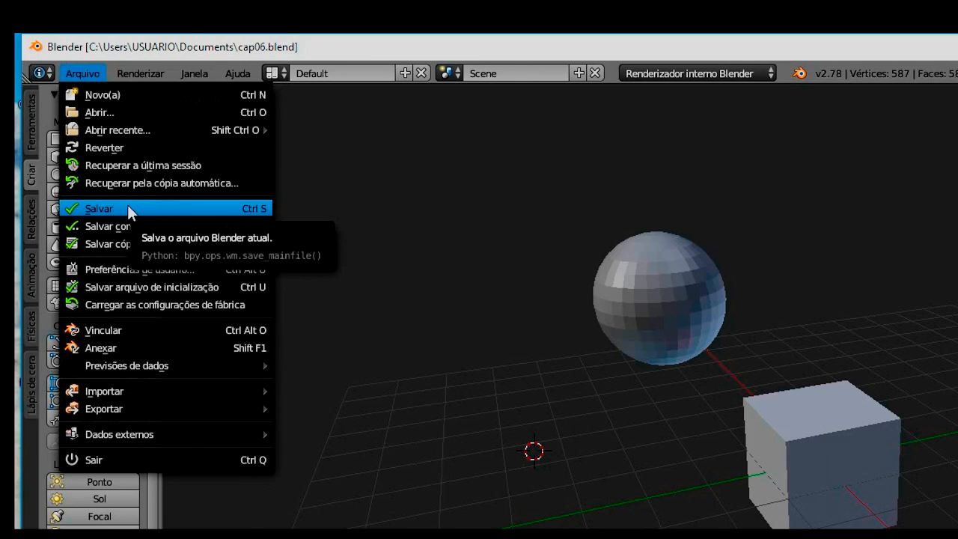
click(127, 208)
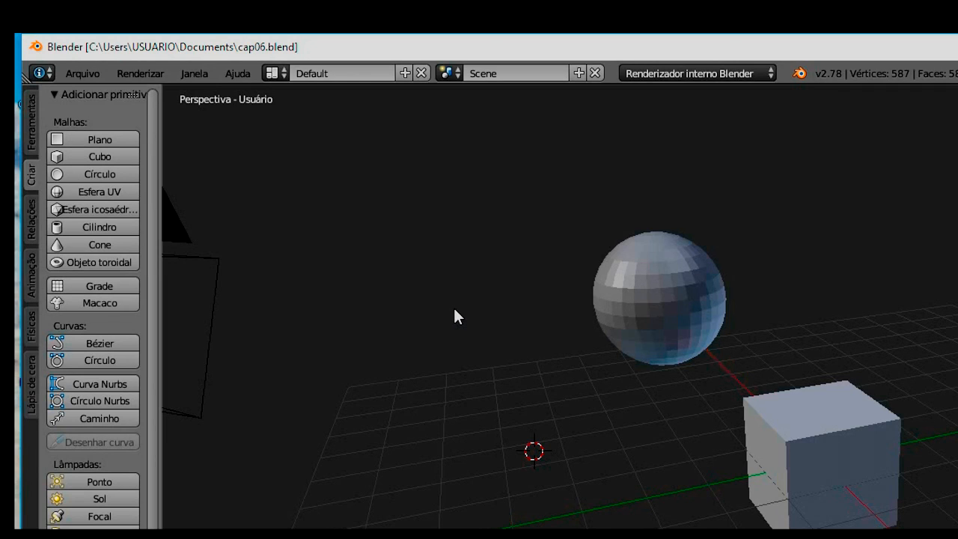
- Save a copy of the scene as cap06-cópia.blend in the root of drive D: and select the copy in File Explorer
click(77, 74)
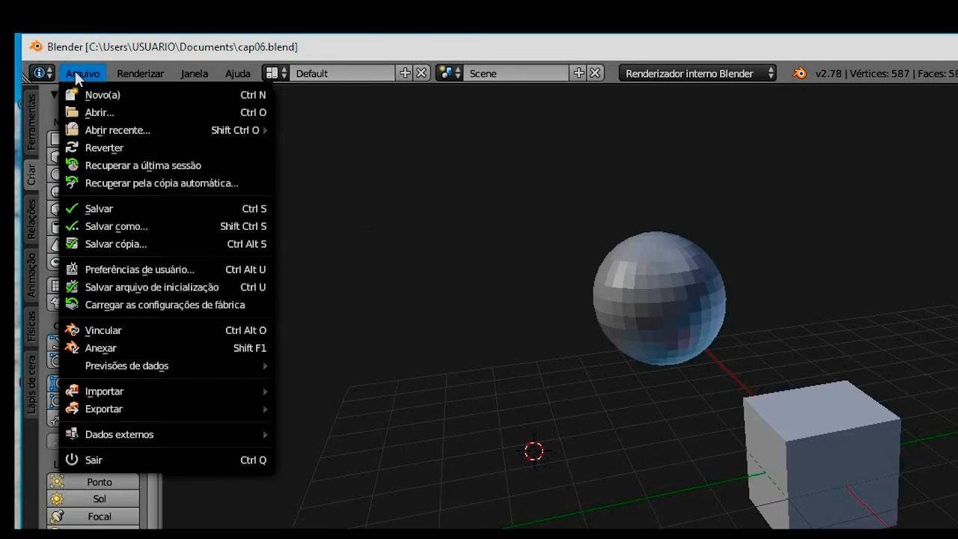
click(236, 243)
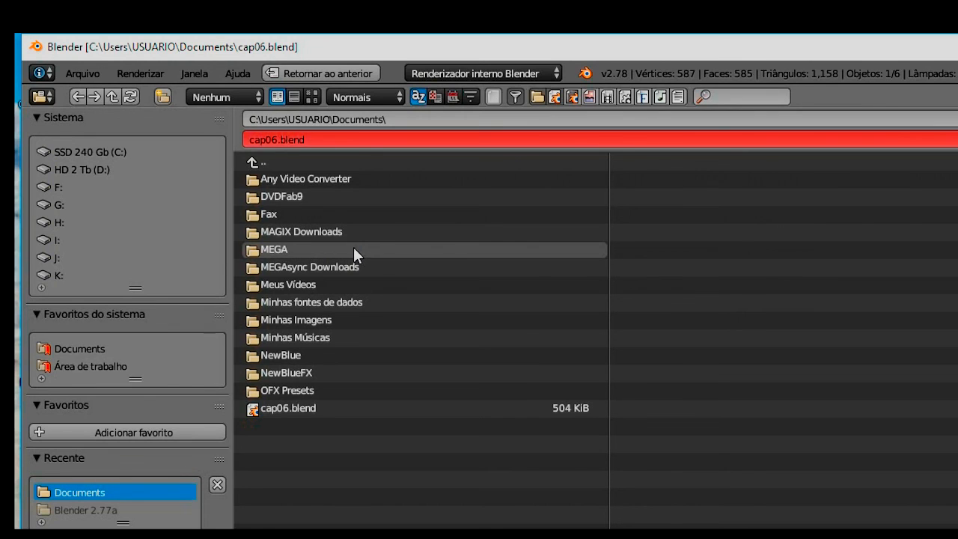
click(79, 170)
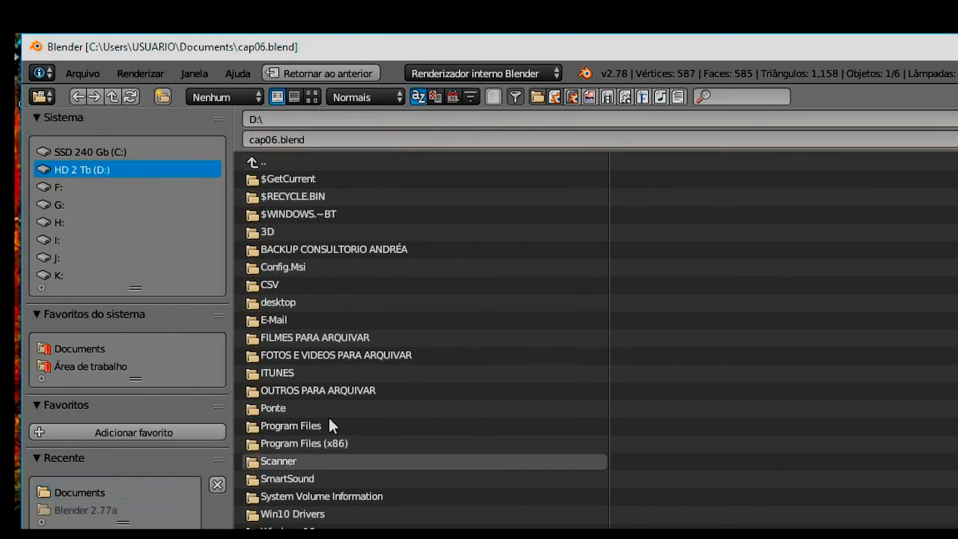
click(278, 139)
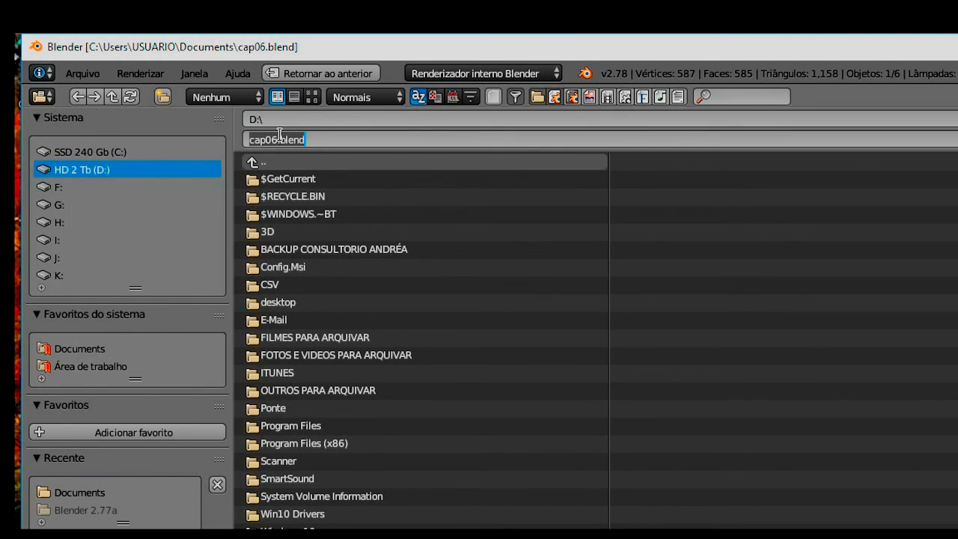
click(280, 139)
text(-cópia)
key(Return)
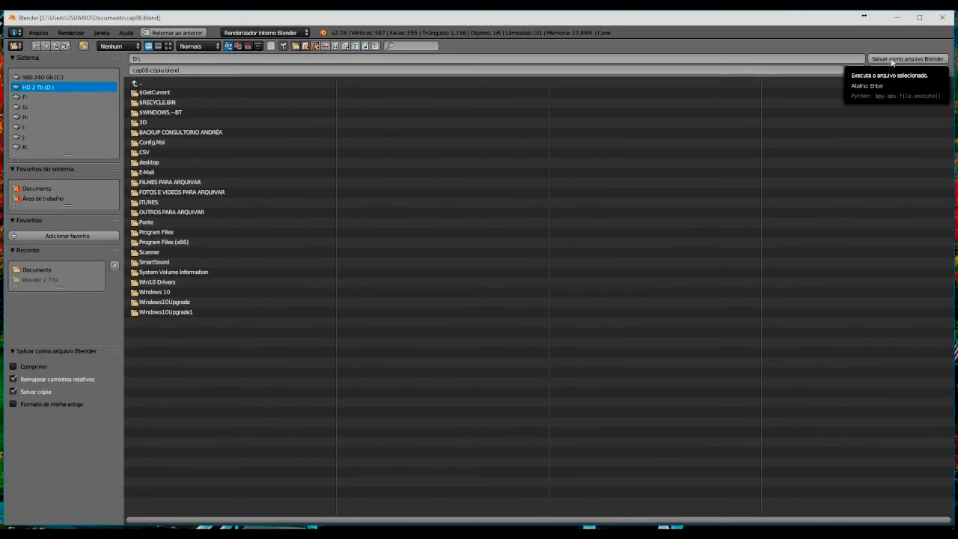
click(892, 59)
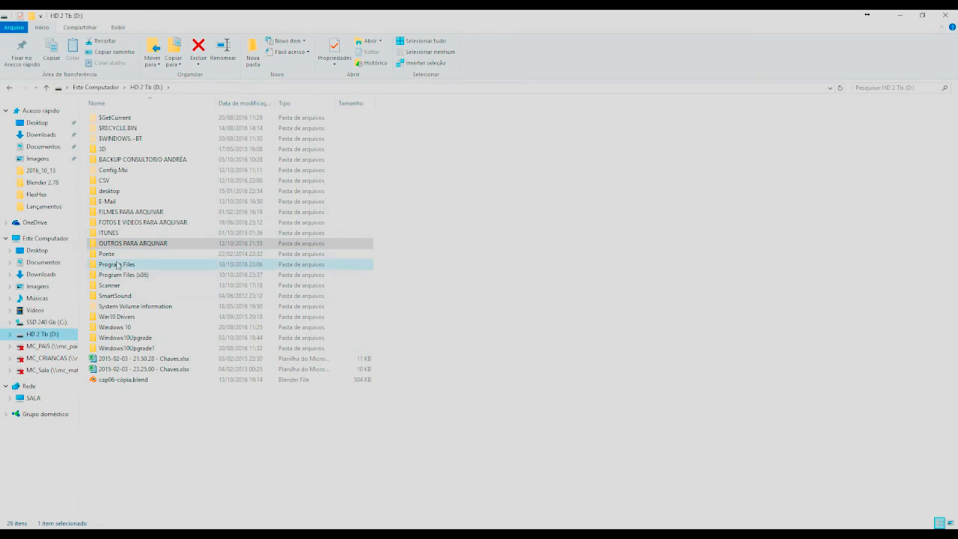
click(110, 382)
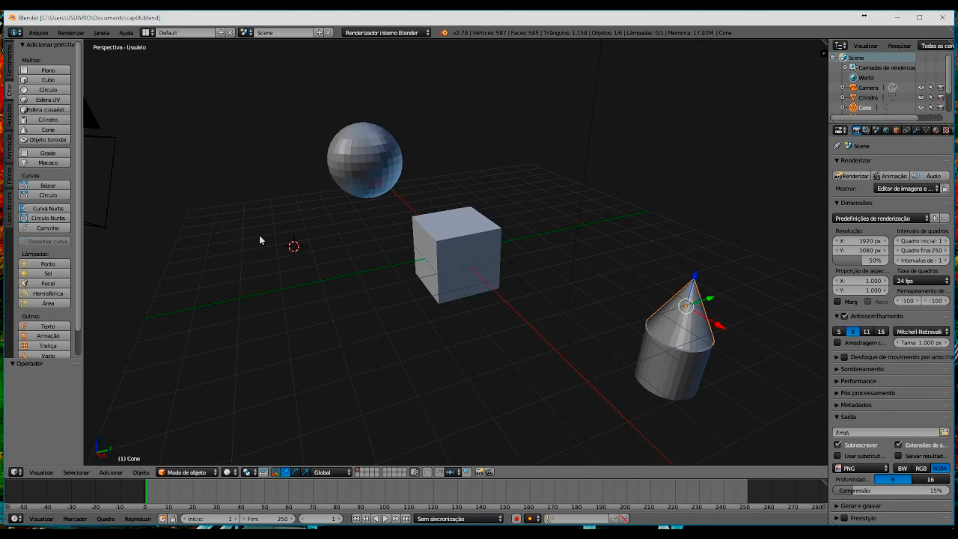
click(39, 33)
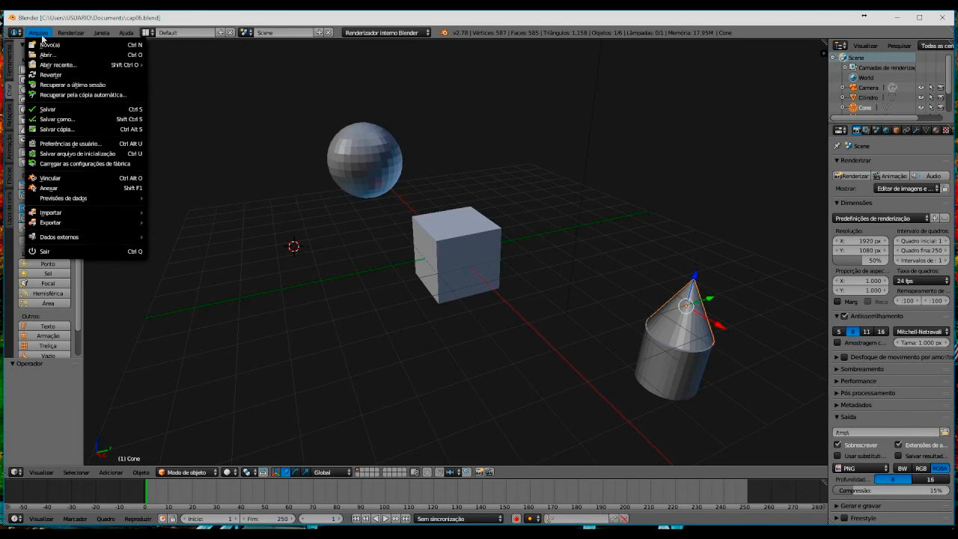
click(83, 130)
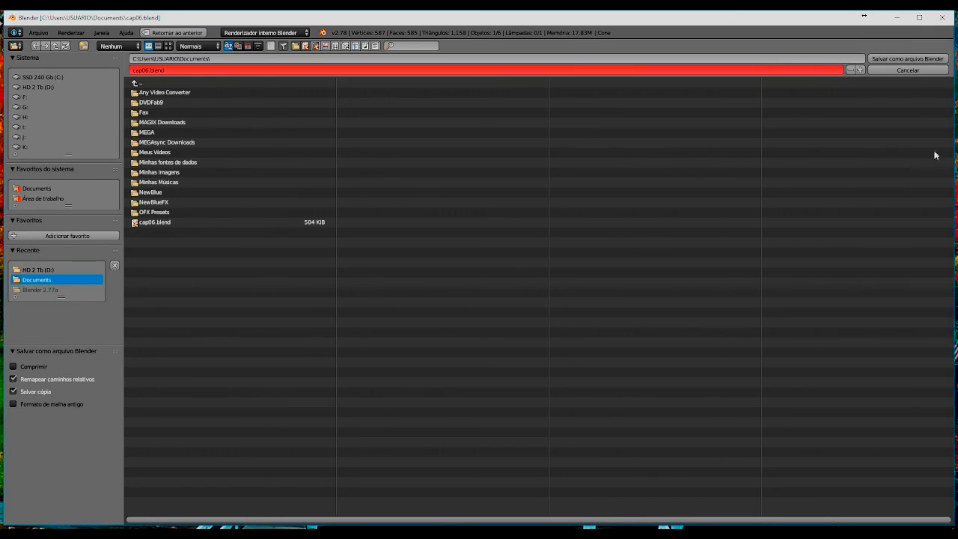
click(930, 71)
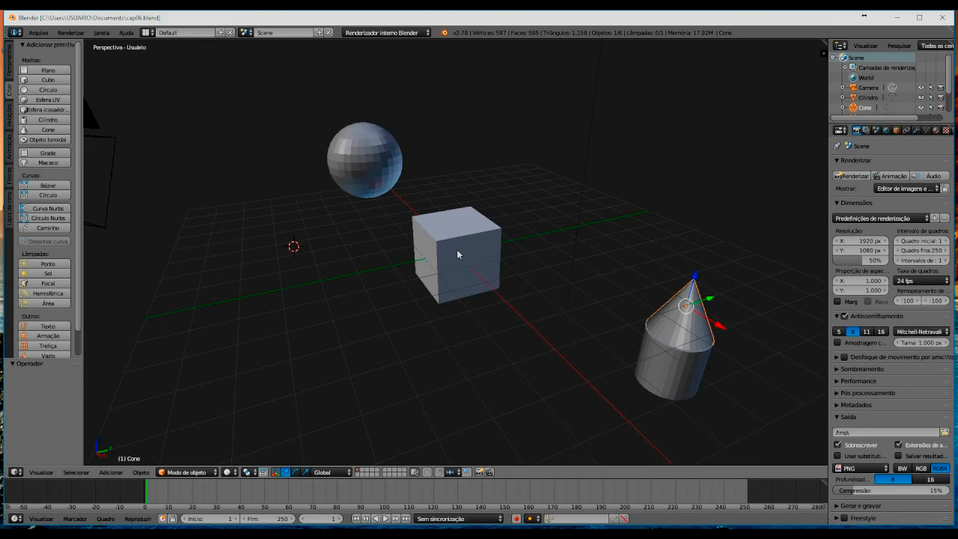
key(ctrl+shift+s)
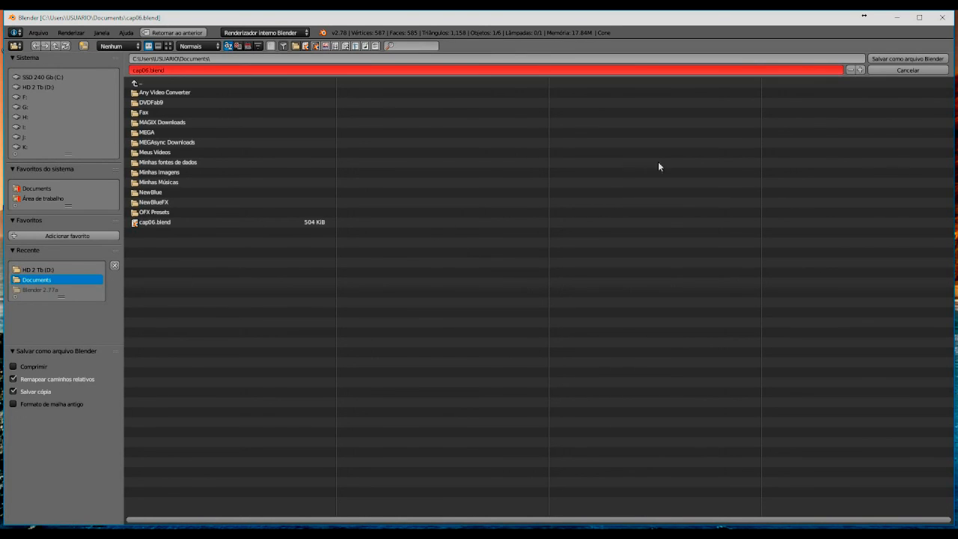
click(901, 70)
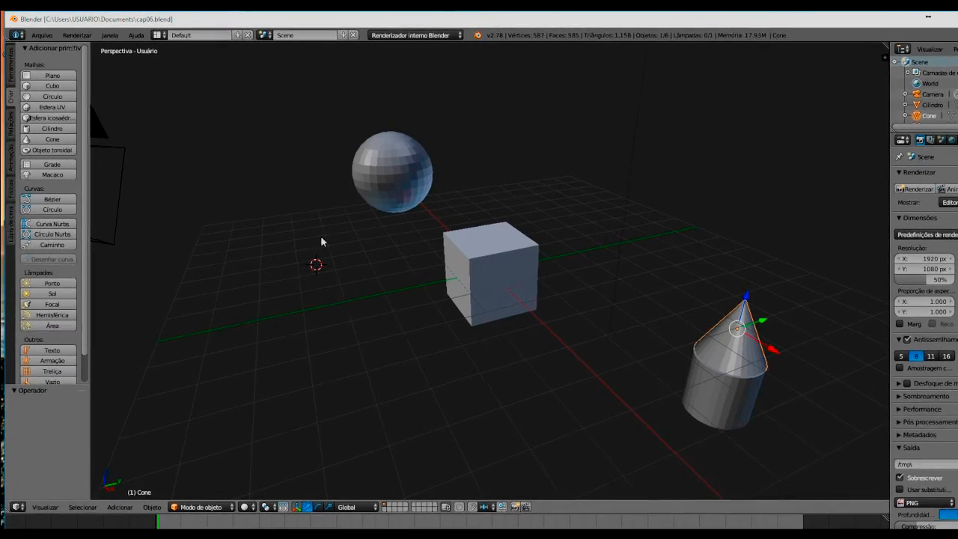
- Save the scene under the new name cap06-salvar como.blend in the Documents folder using Save As
click(46, 38)
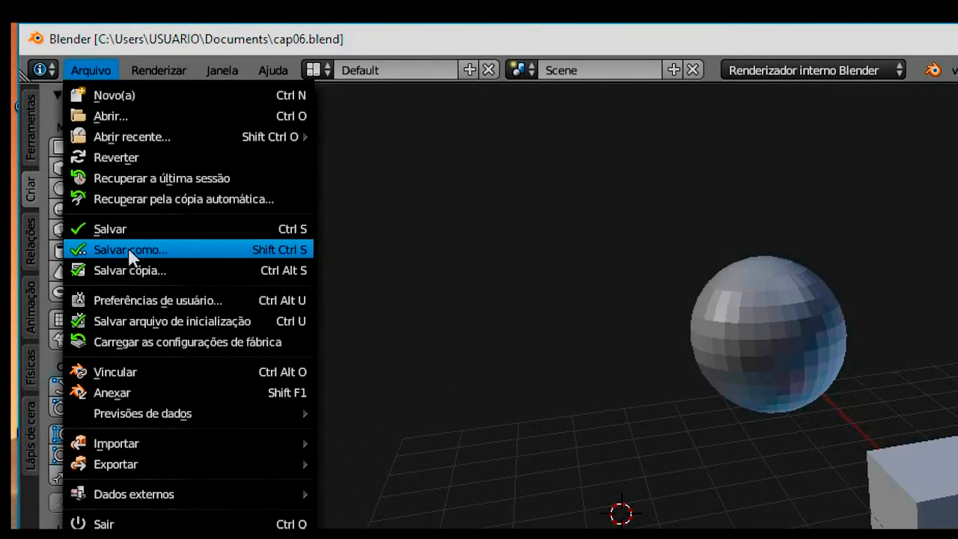
click(135, 253)
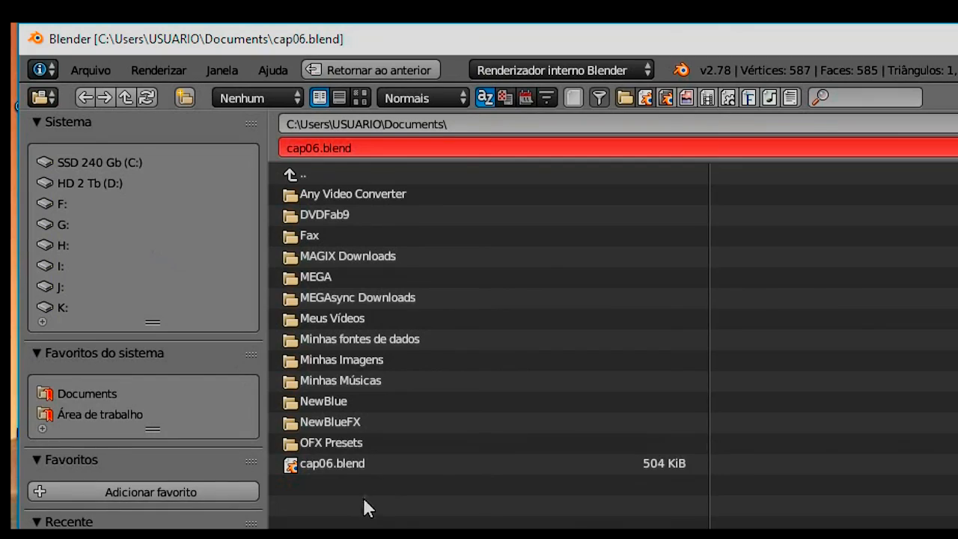
click(351, 146)
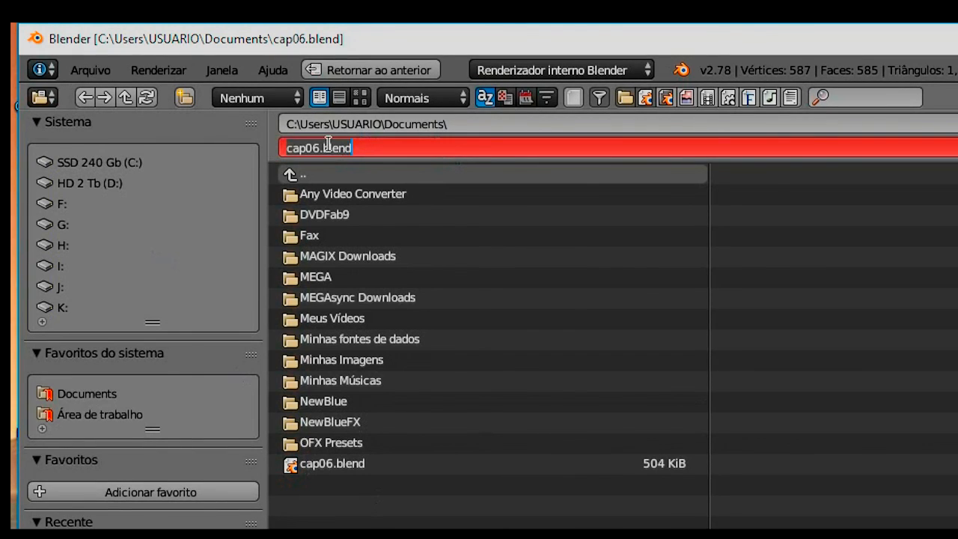
click(323, 147)
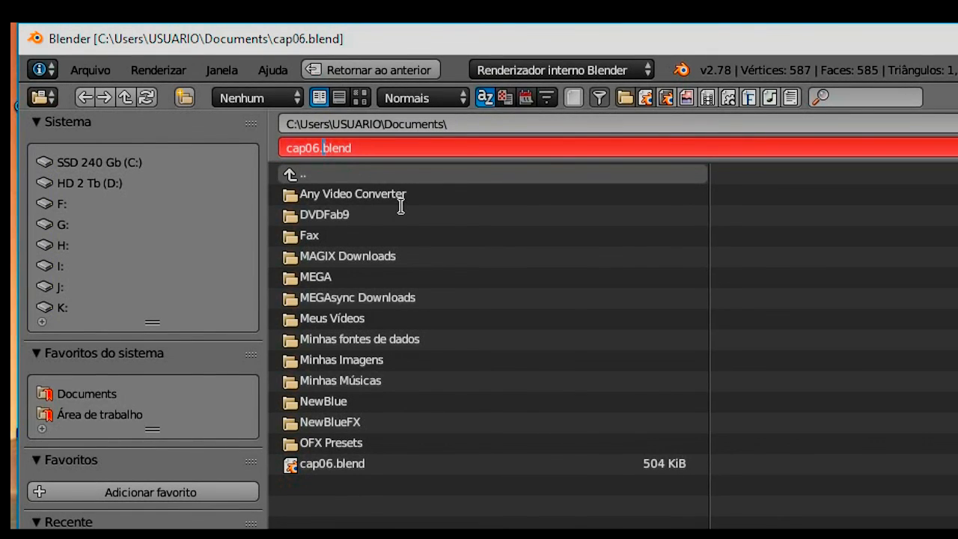
key(Left)
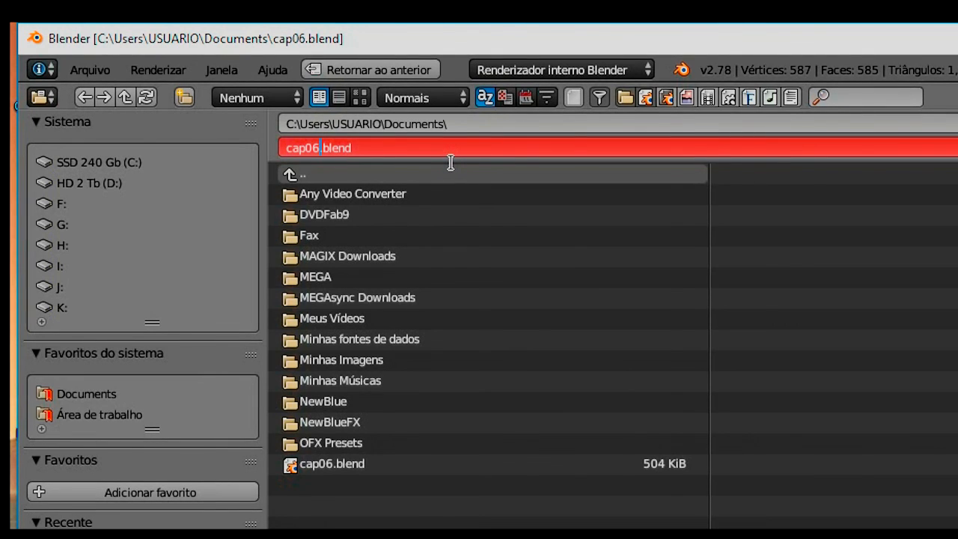
text(-)
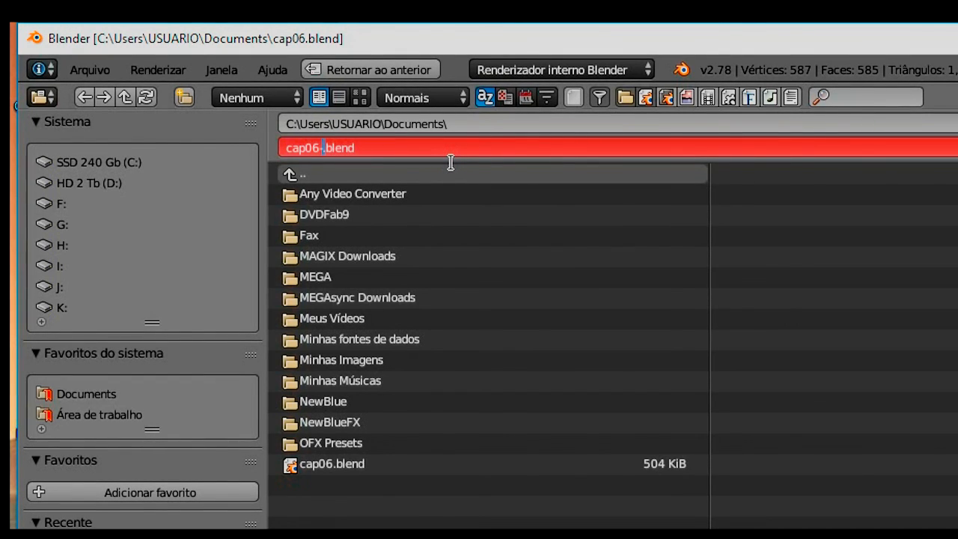
text(salv)
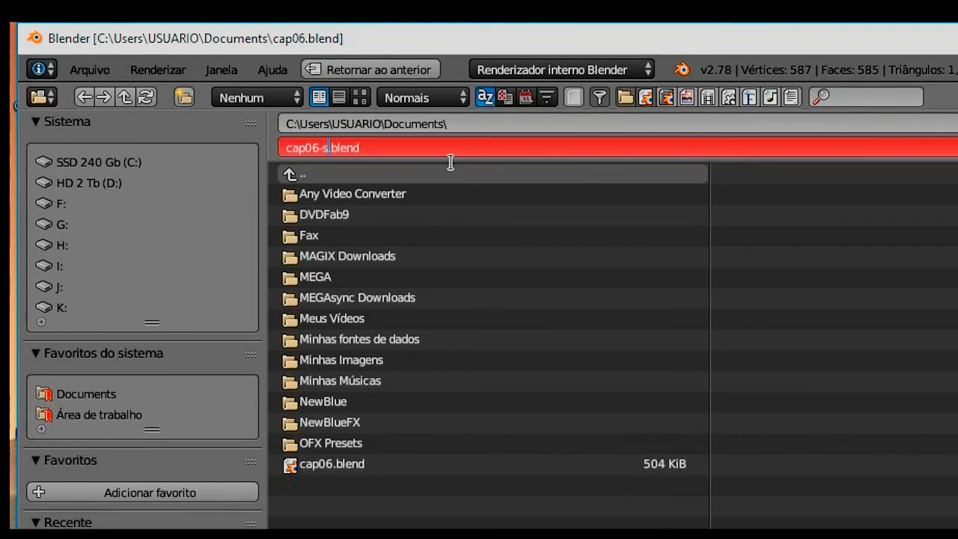
text(ar como)
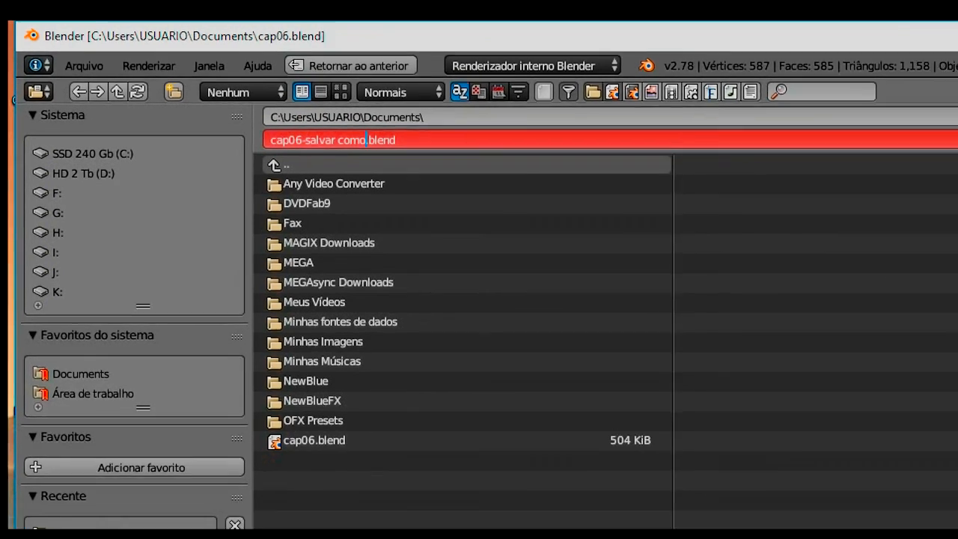
key(Return)
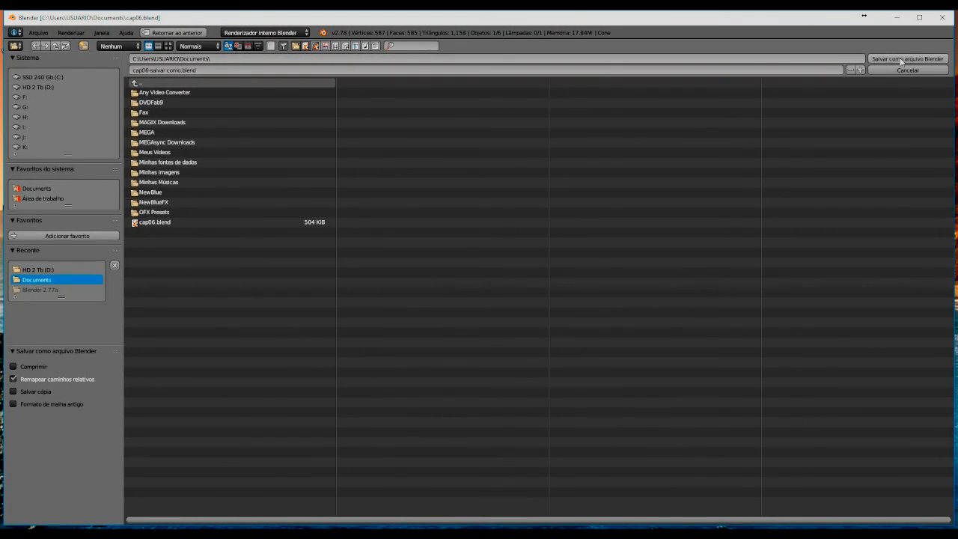
click(905, 59)
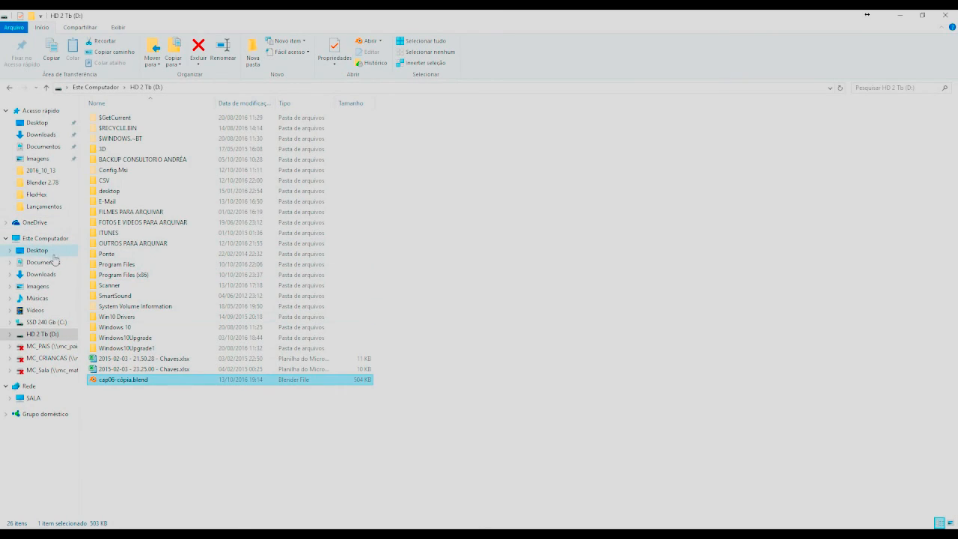
- Examine cap06.blend and cap06-salvar como.blend in the Documents folder in File Explorer
click(41, 263)
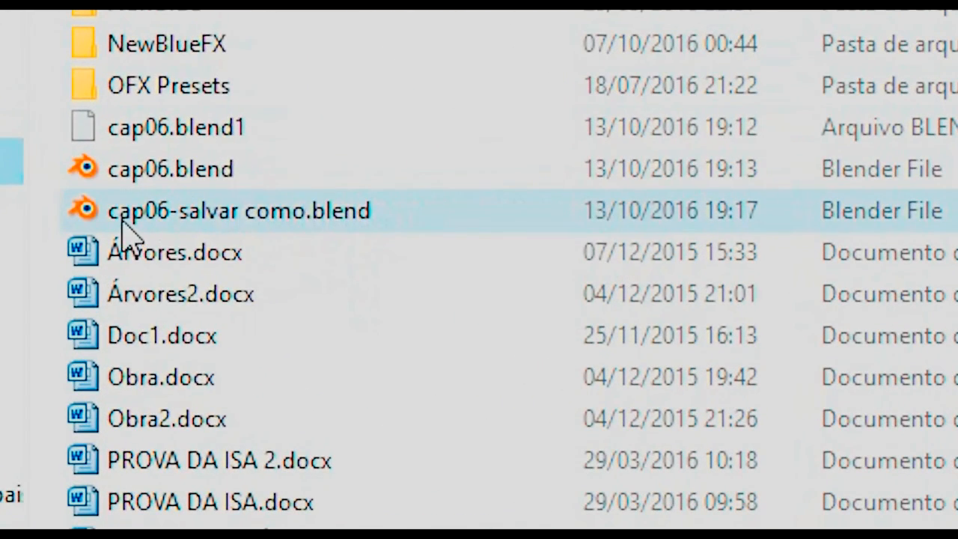
click(140, 183)
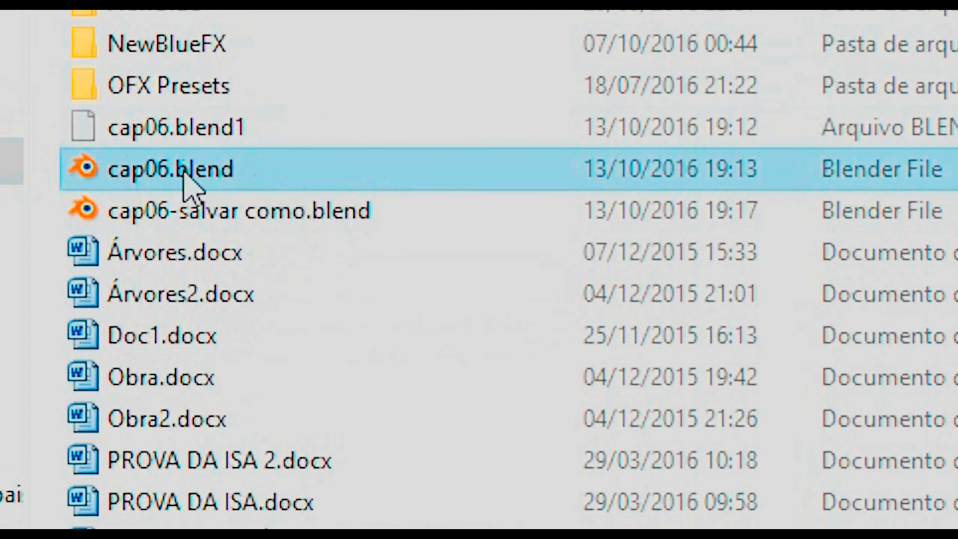
click(150, 219)
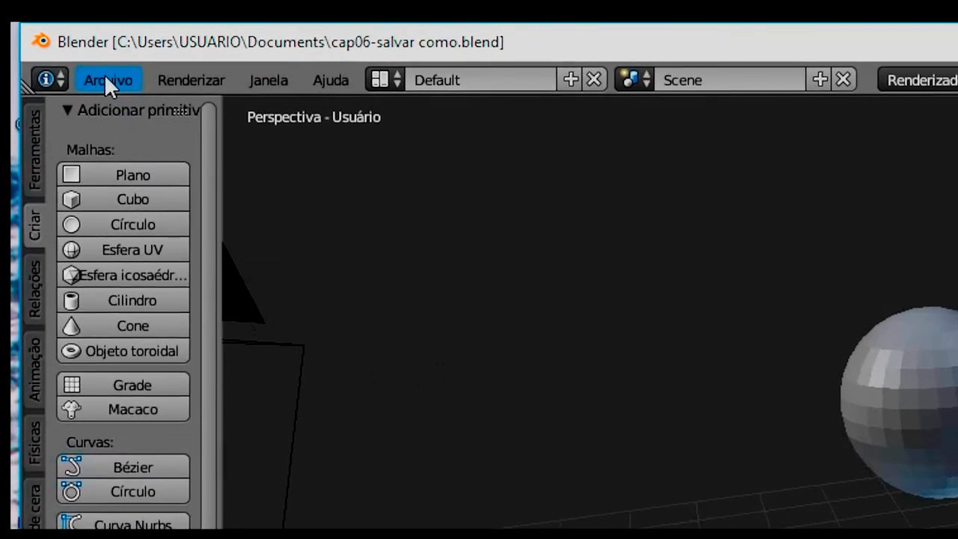
- Open the user preferences and widen their window to examine the file settings and the automatic-save timer
click(78, 58)
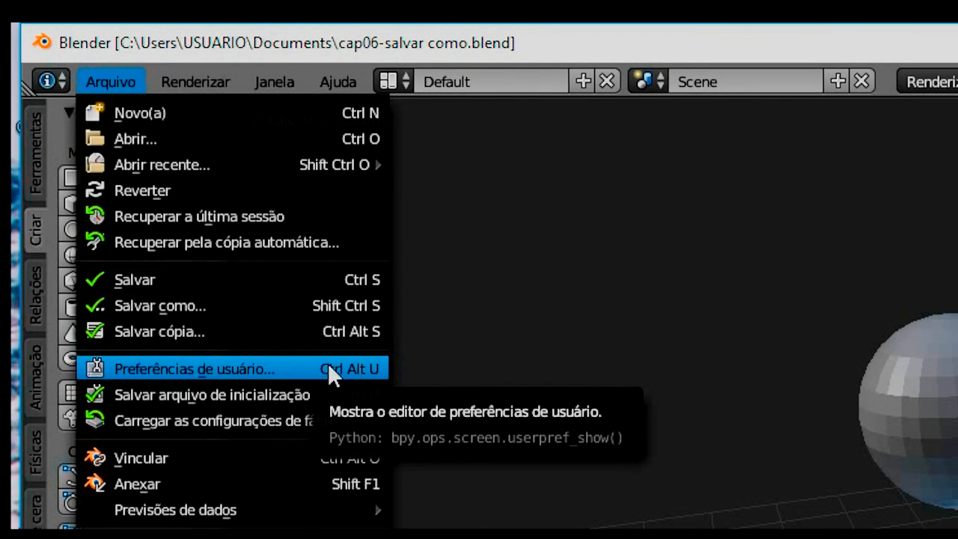
click(333, 371)
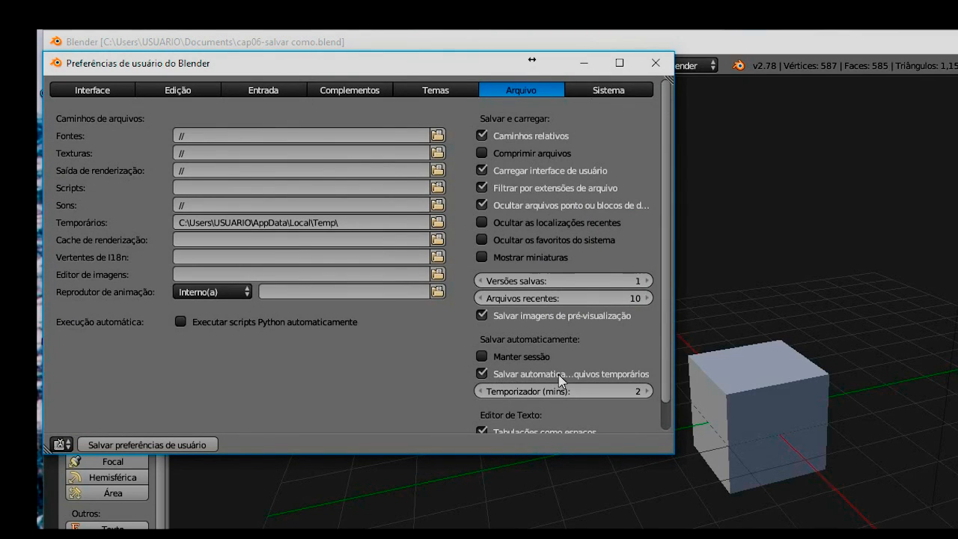
drag(672, 365, 957, 349)
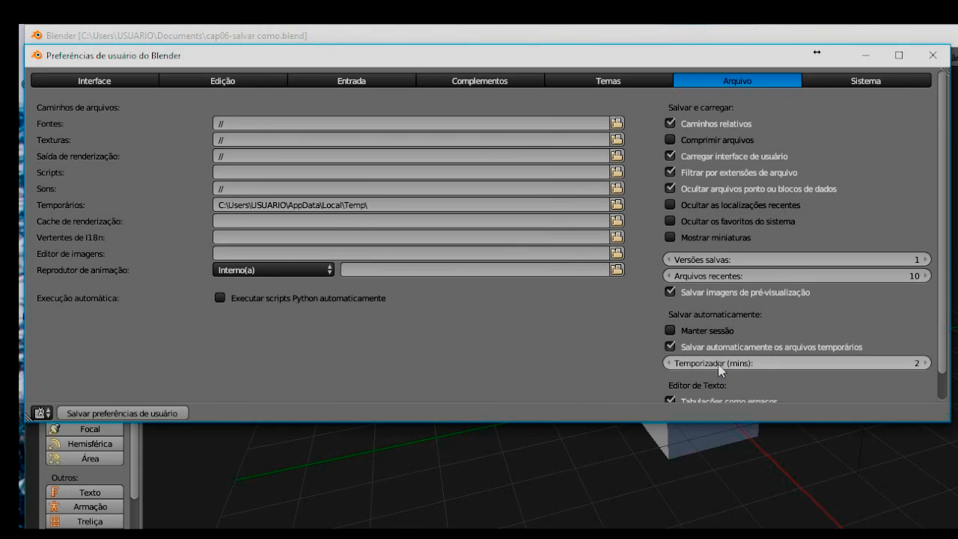
click(926, 364)
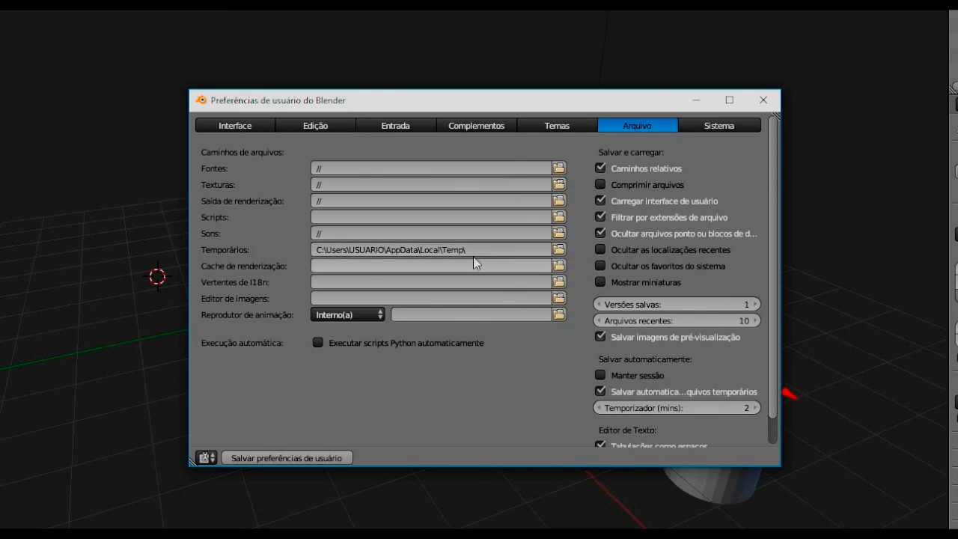
- Set the temporary files folder to C:\Users\USUARIO\AppData\Local\Temp\Blender\, save the user preferences and close their window
click(559, 249)
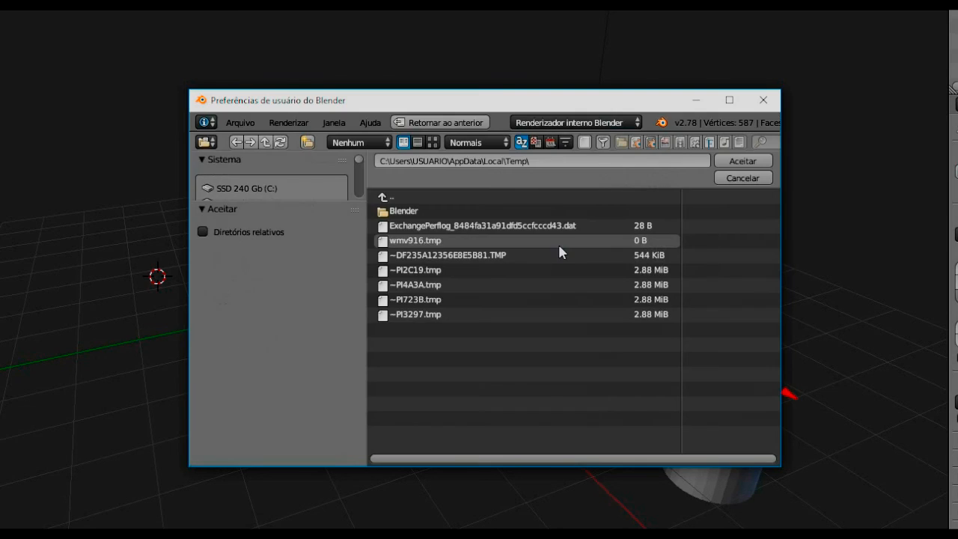
click(400, 211)
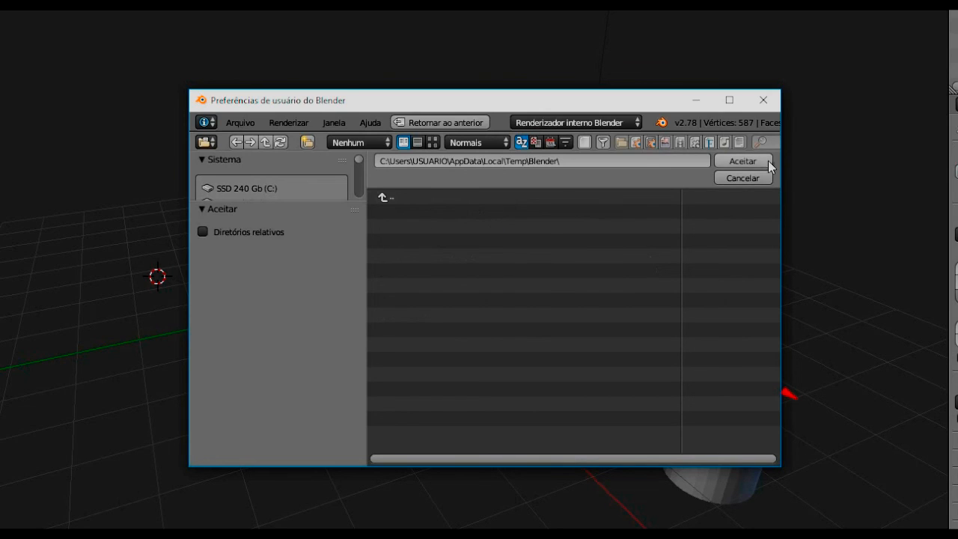
click(749, 163)
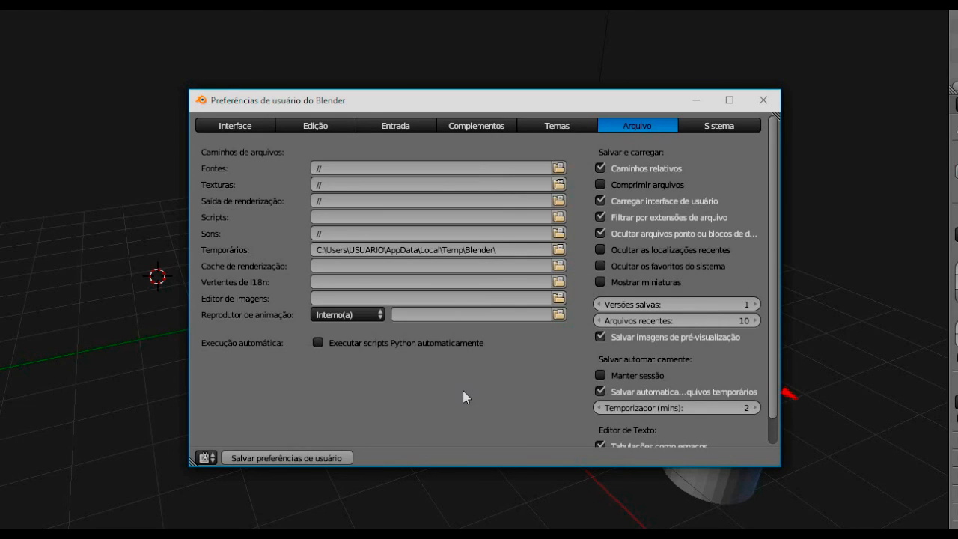
click(309, 458)
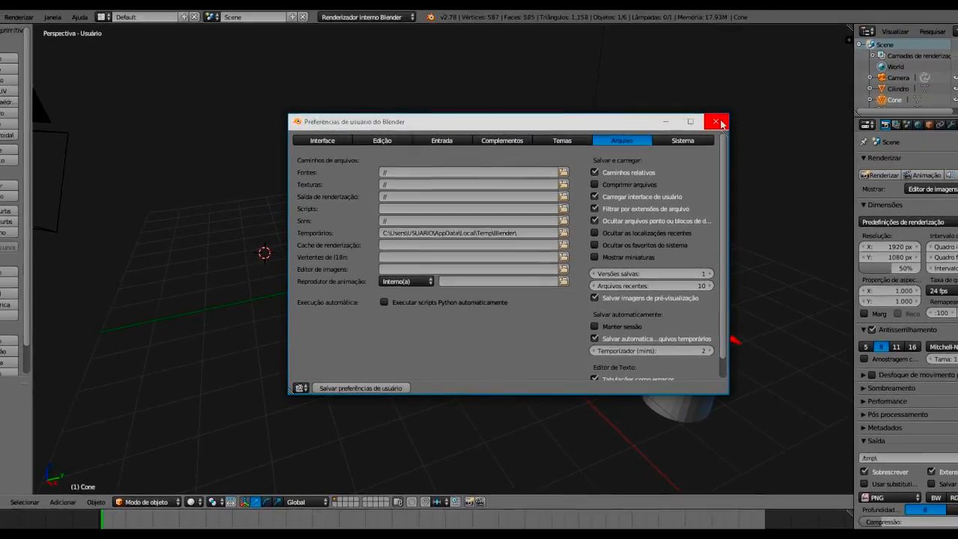
click(718, 123)
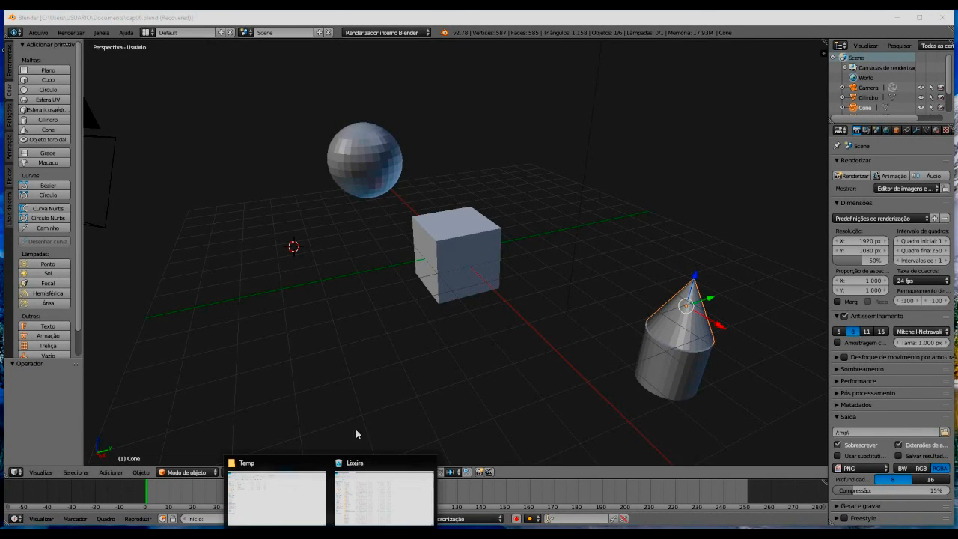
- Switch to File Explorer, open the Blender subfolder of Temp, and reduce and reposition its window over the scene
click(282, 487)
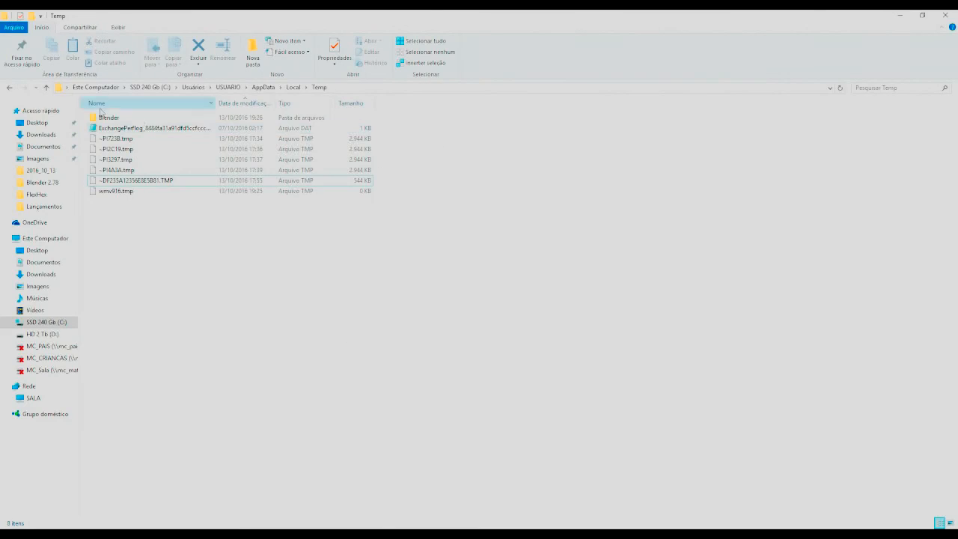
double_click(109, 118)
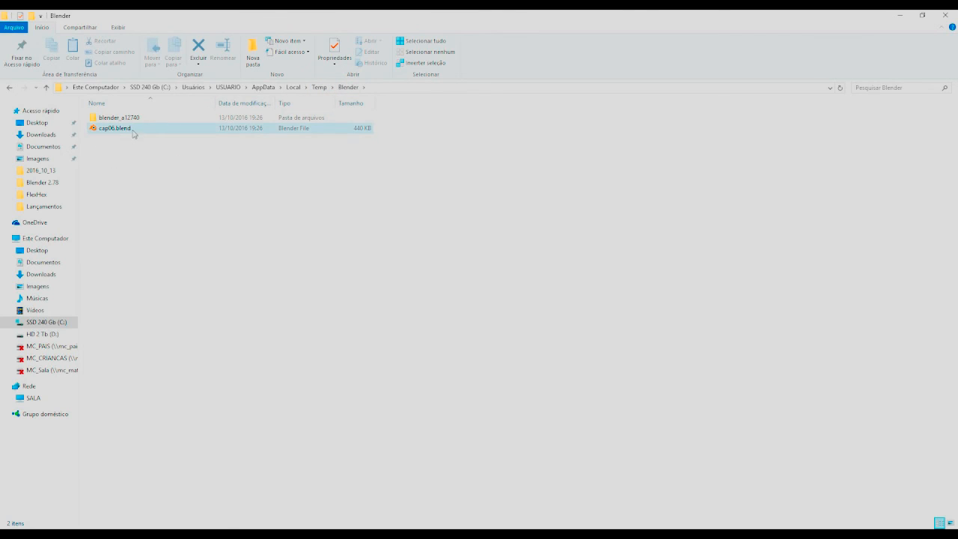
click(922, 15)
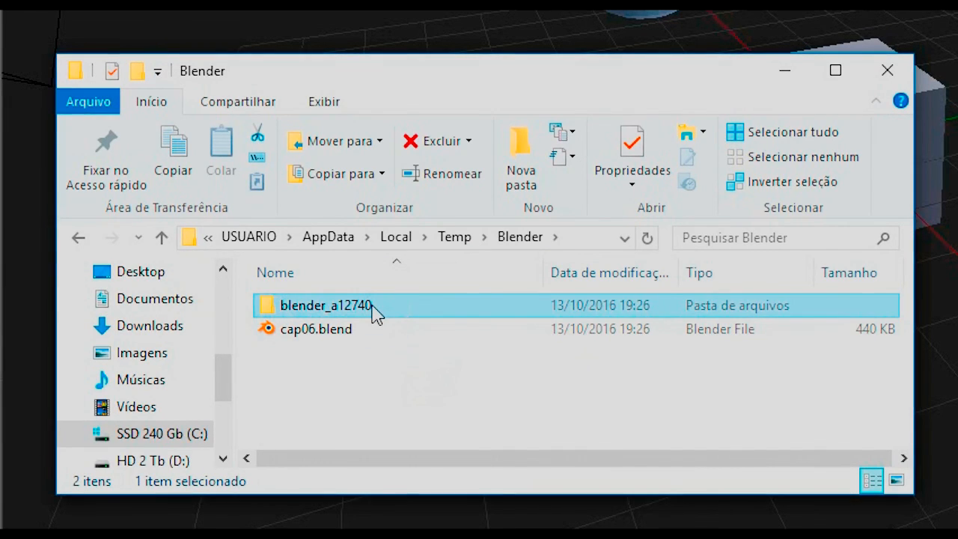
mouse_move(372, 310)
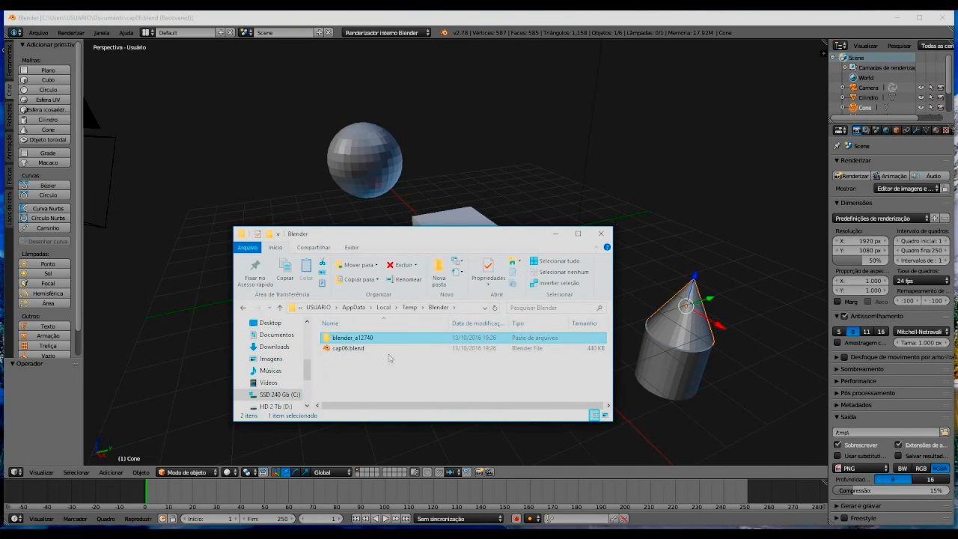
drag(373, 232, 462, 220)
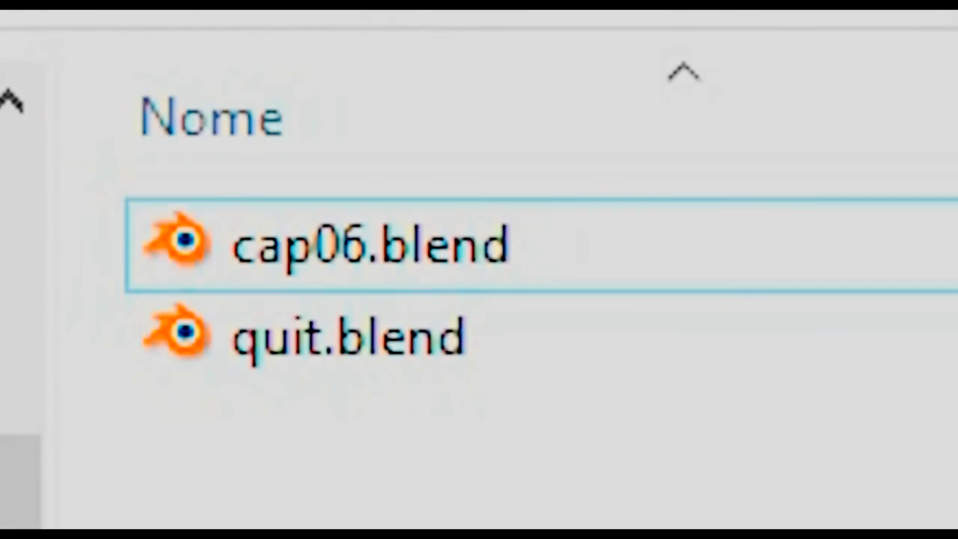
- Examine the backup files cap06.blend and quit.blend in the Temp\Blender folder
click(441, 328)
click(369, 233)
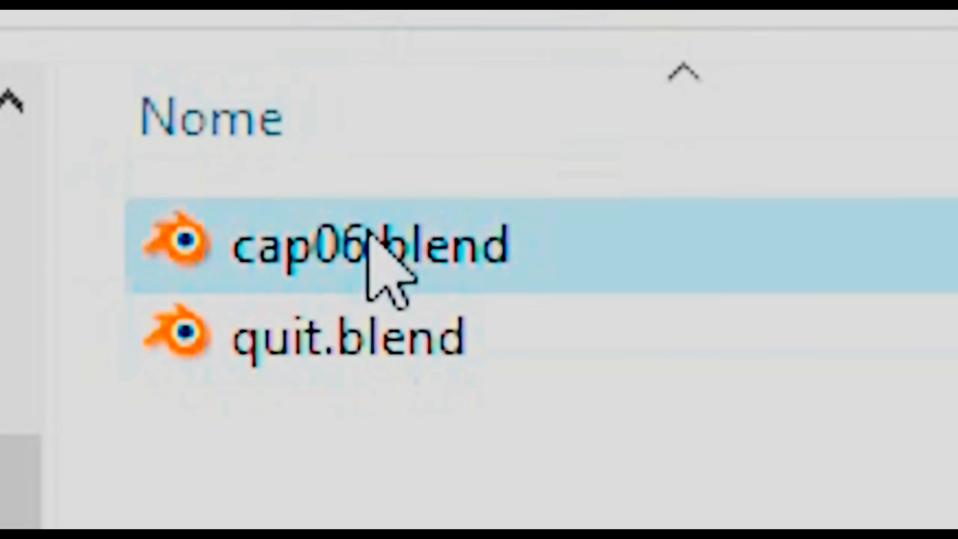
click(340, 326)
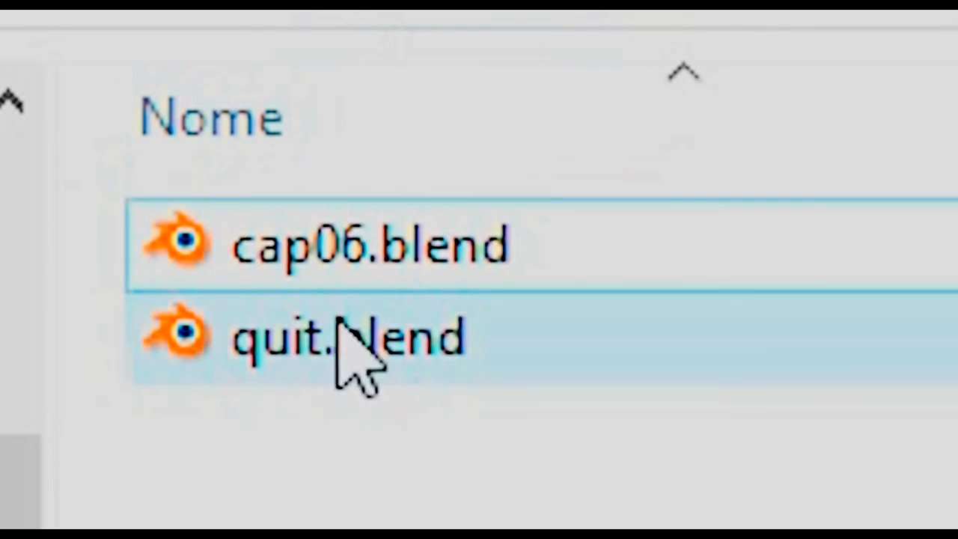
click(244, 352)
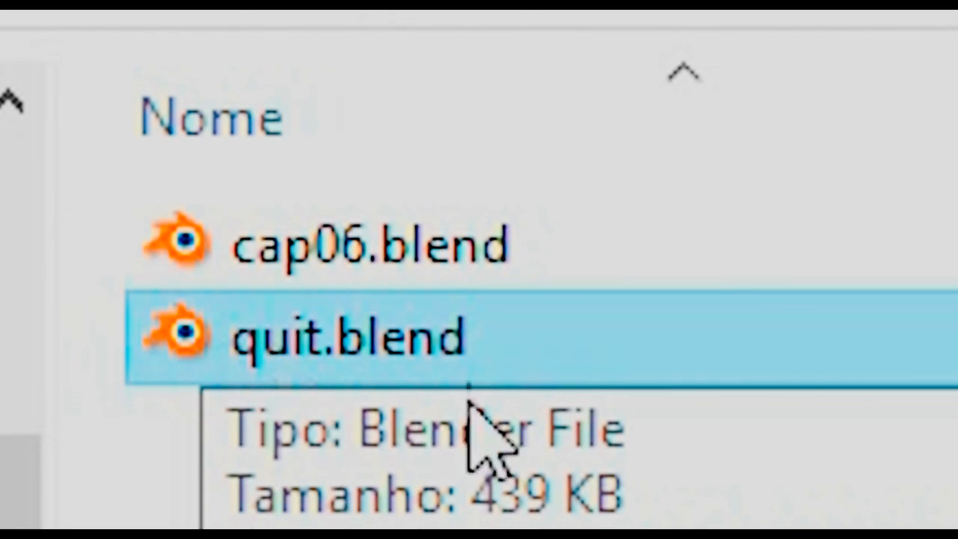
click(310, 238)
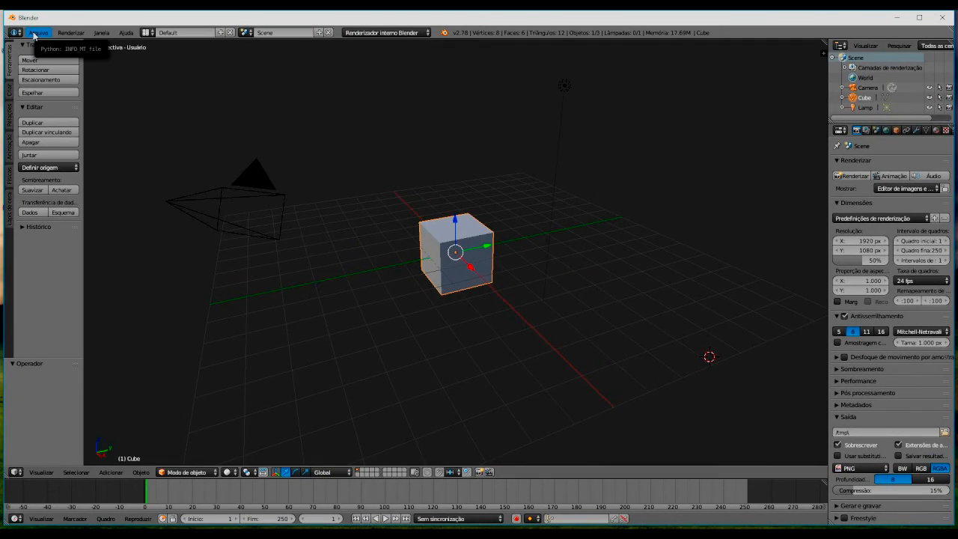
- Recover the last session in Blender and point out its quit.blend file in the Temp\Blender folder
click(34, 33)
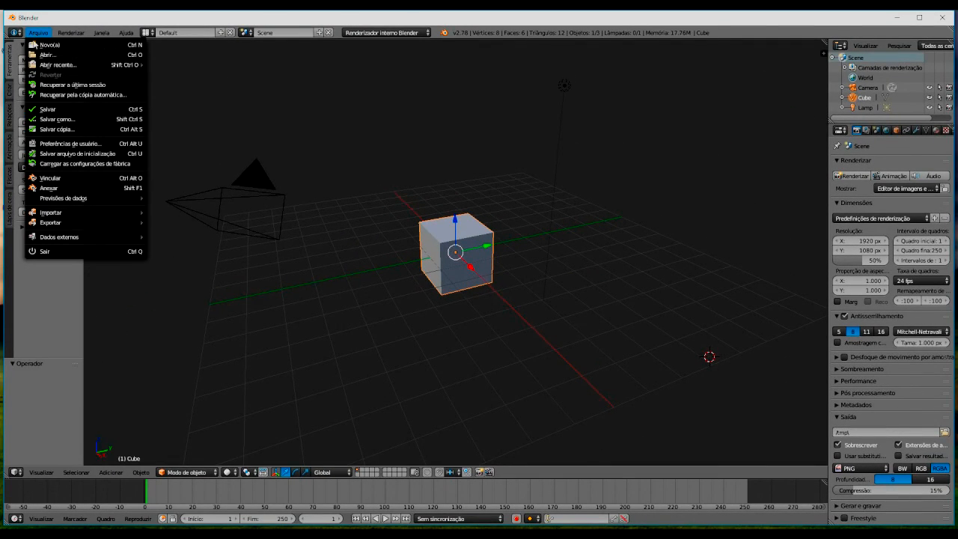
click(82, 85)
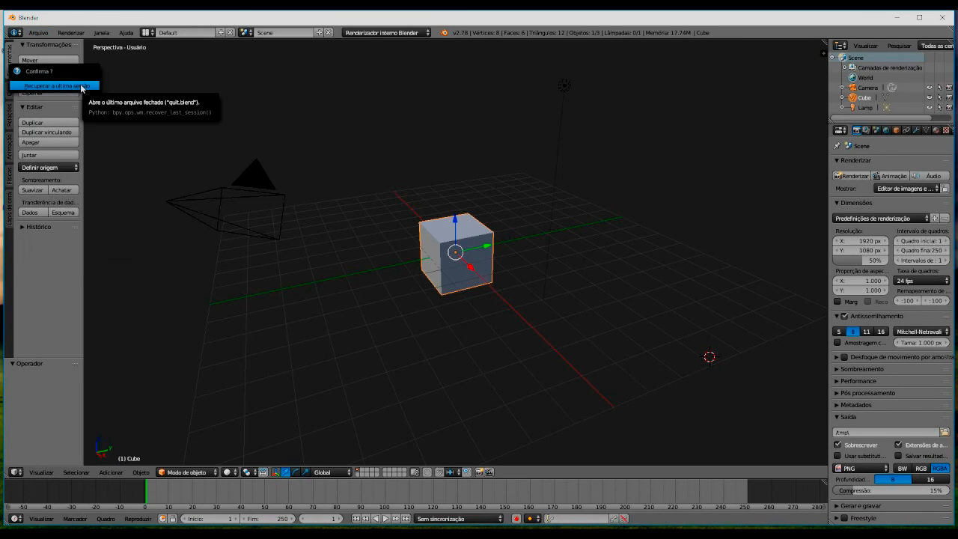
click(80, 86)
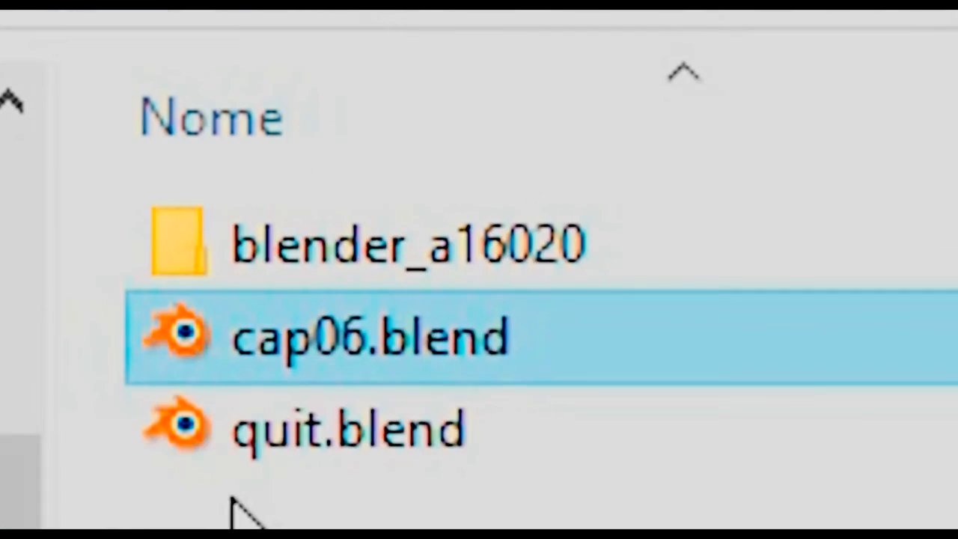
click(267, 442)
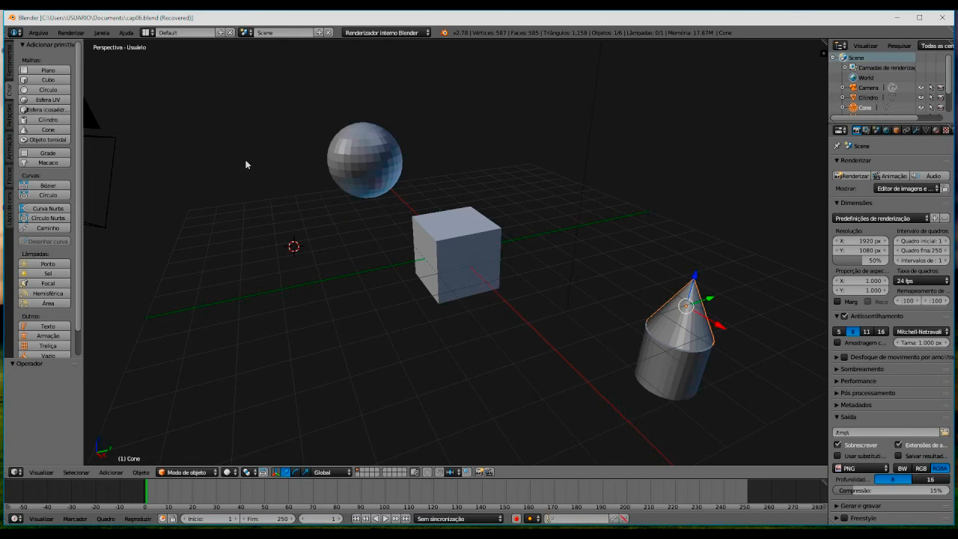
- Recover the automatically saved cap06.blend from the Temp\Blender folder
click(37, 33)
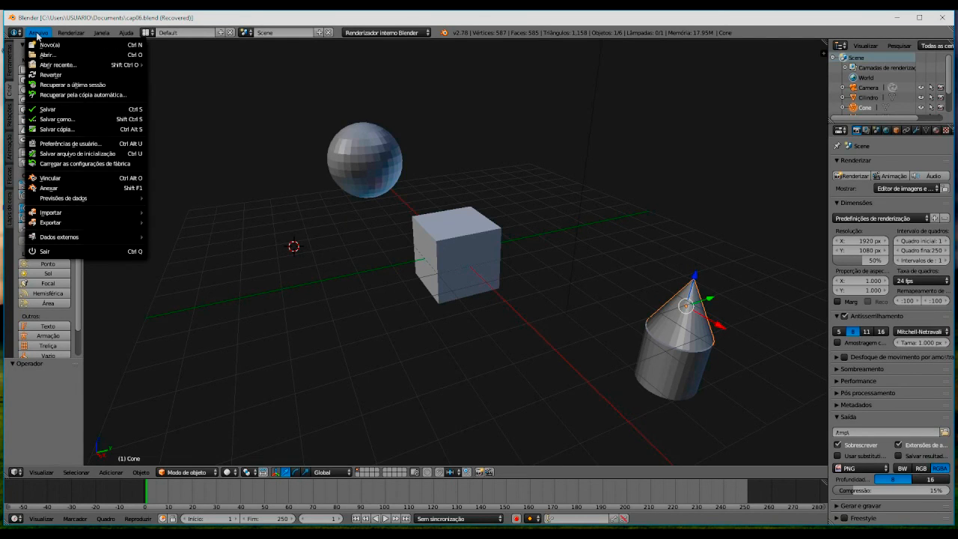
click(34, 34)
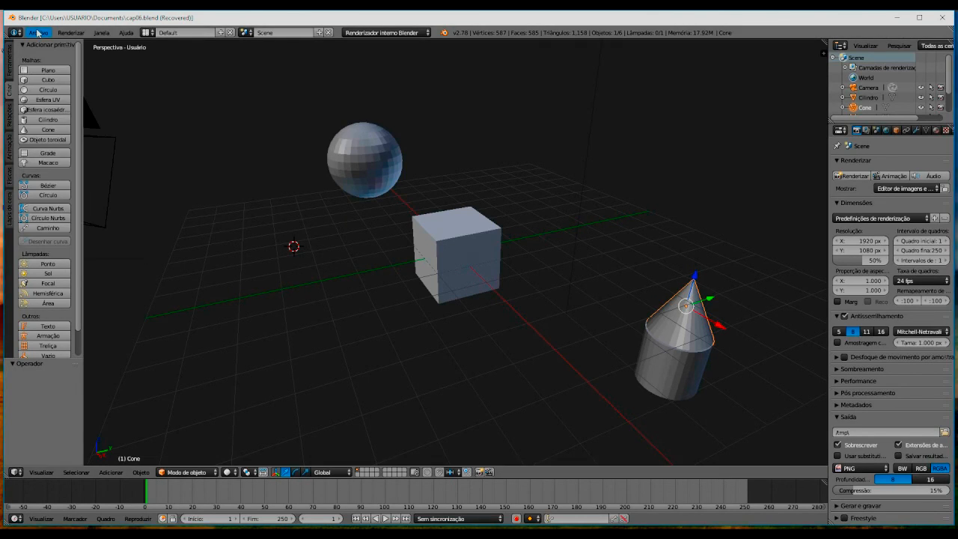
click(35, 33)
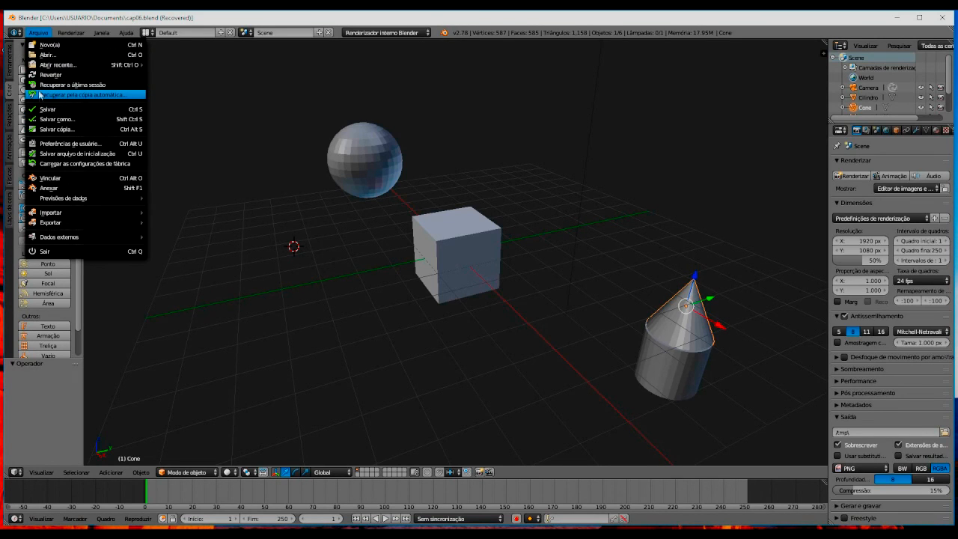
click(102, 95)
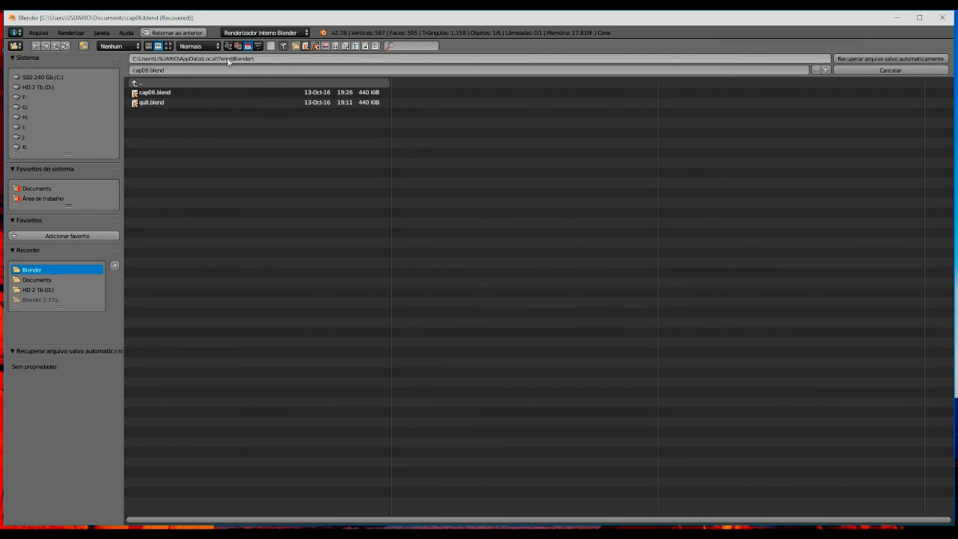
click(149, 95)
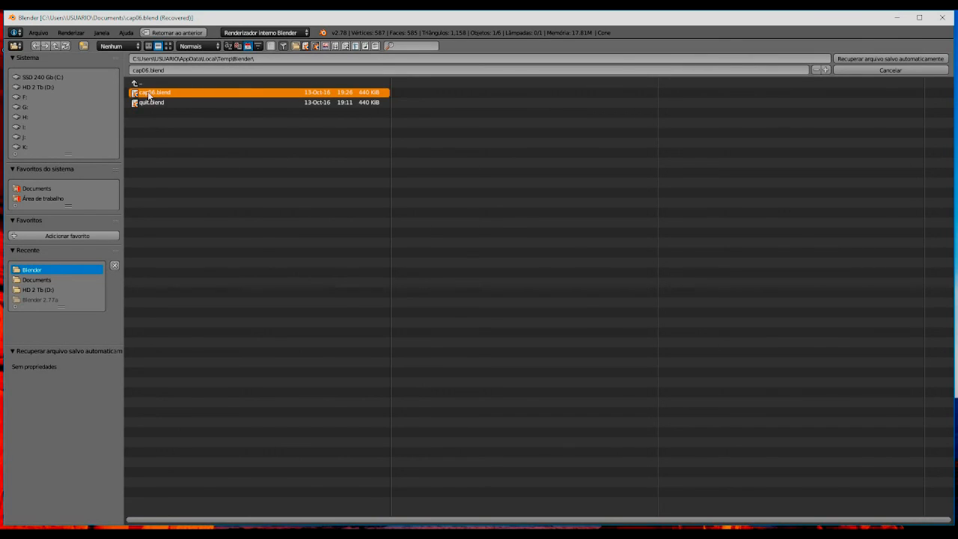
click(868, 60)
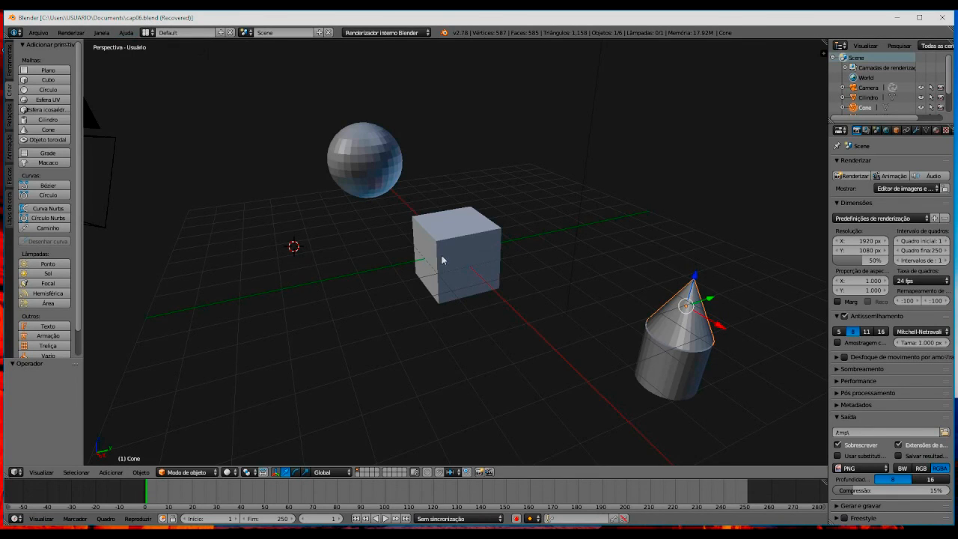
- Save the recovered scene to cap06.blend in Documents and place the 3D cursor in the empty space behind the cube
click(37, 33)
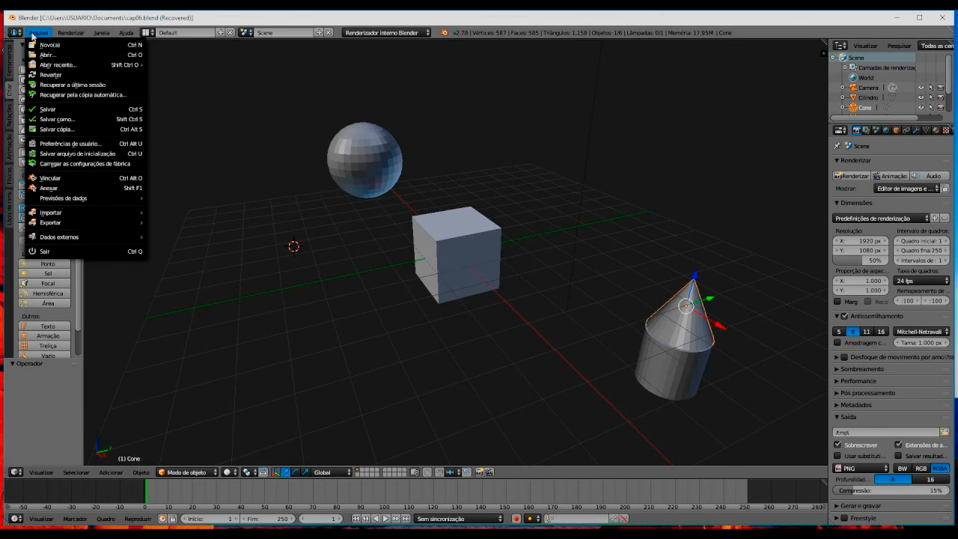
click(68, 112)
click(555, 169)
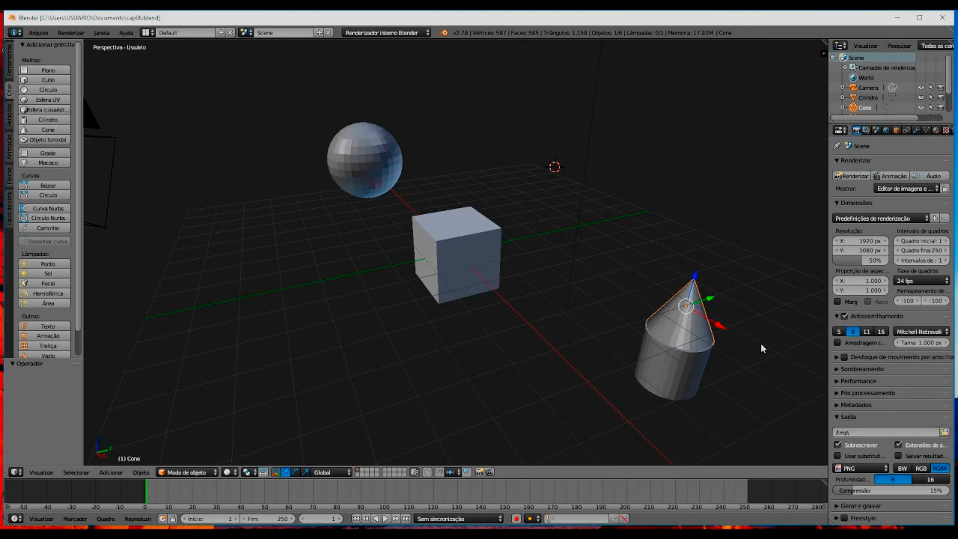
- Move the cone off the cylinder along X and Y to the cube's negative Y side, and move the cube 6.129 along X
drag(718, 328, 562, 241)
drag(540, 187, 284, 223)
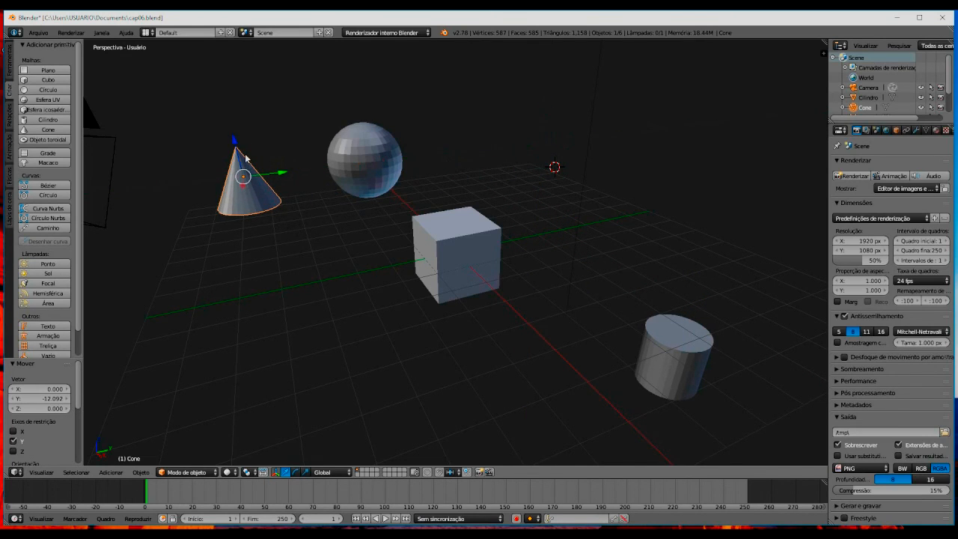
drag(280, 175, 622, 271)
drag(658, 211, 268, 337)
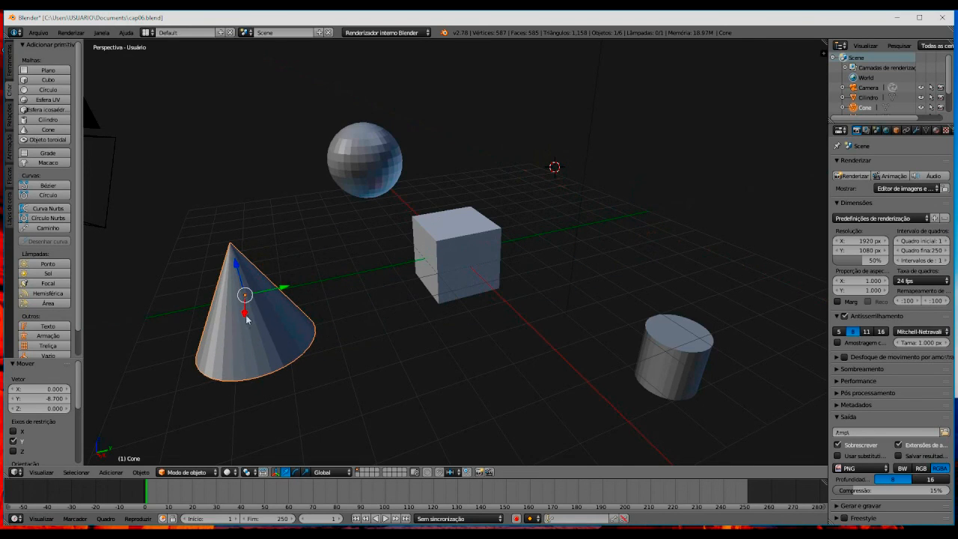
right_click(483, 253)
drag(456, 218, 657, 148)
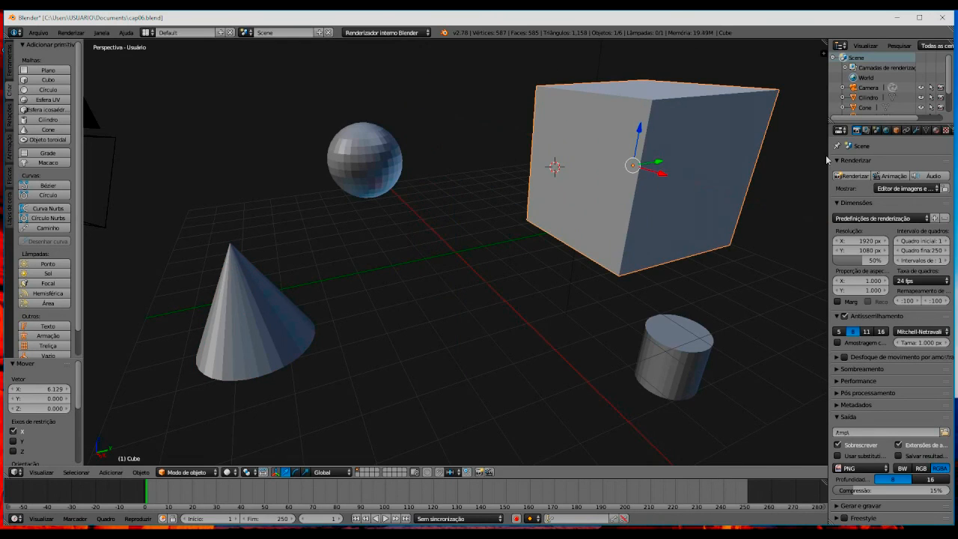
- Quit Blender without saving the changes to cap06.blend
click(946, 20)
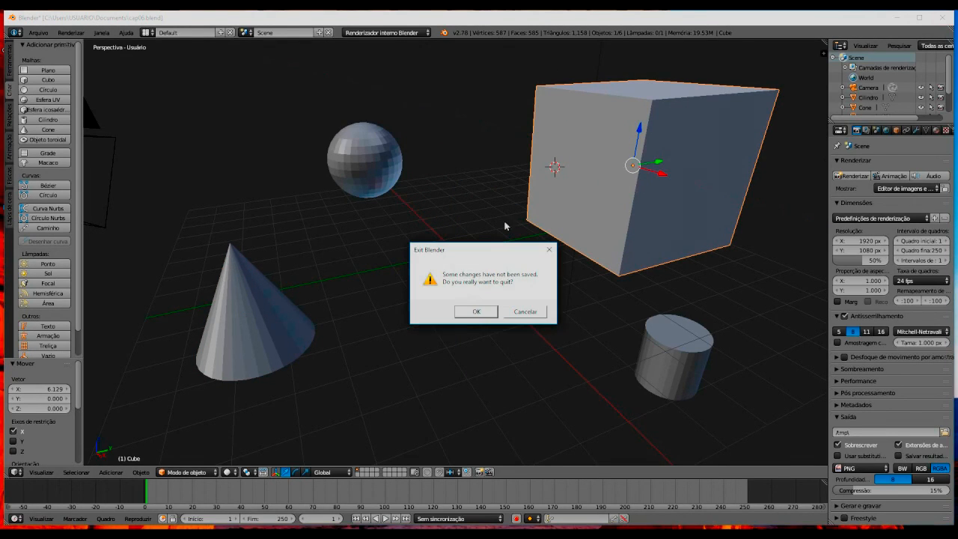
click(471, 312)
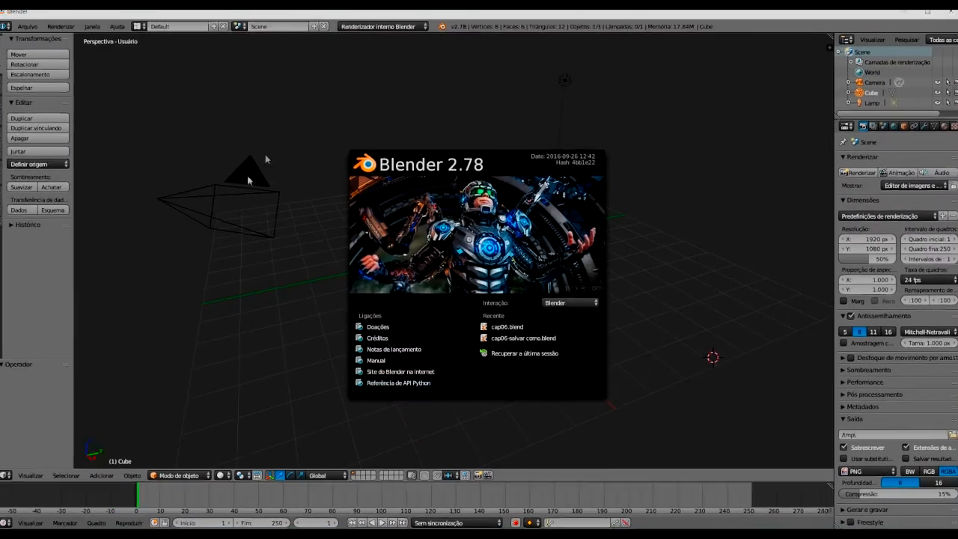
- Recover the last session in the newly started scene
click(265, 159)
click(30, 28)
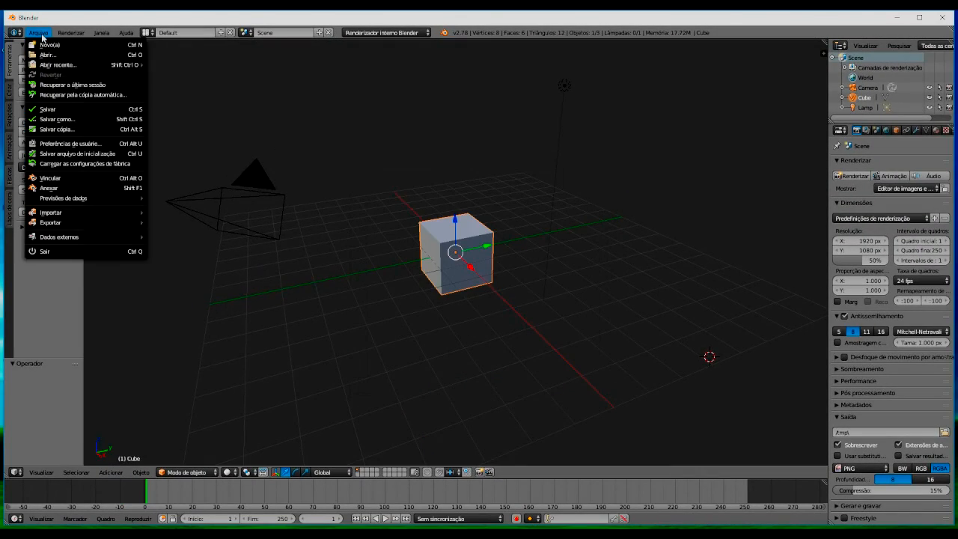
click(99, 87)
click(75, 87)
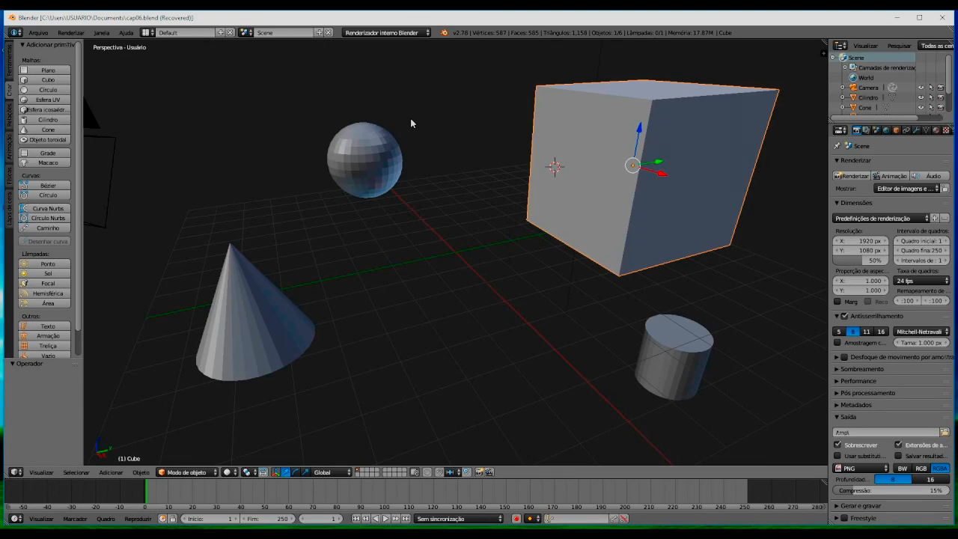
- Recover the automatically saved cap06.blend from the Temp\Blender folder in place of the last session
click(35, 33)
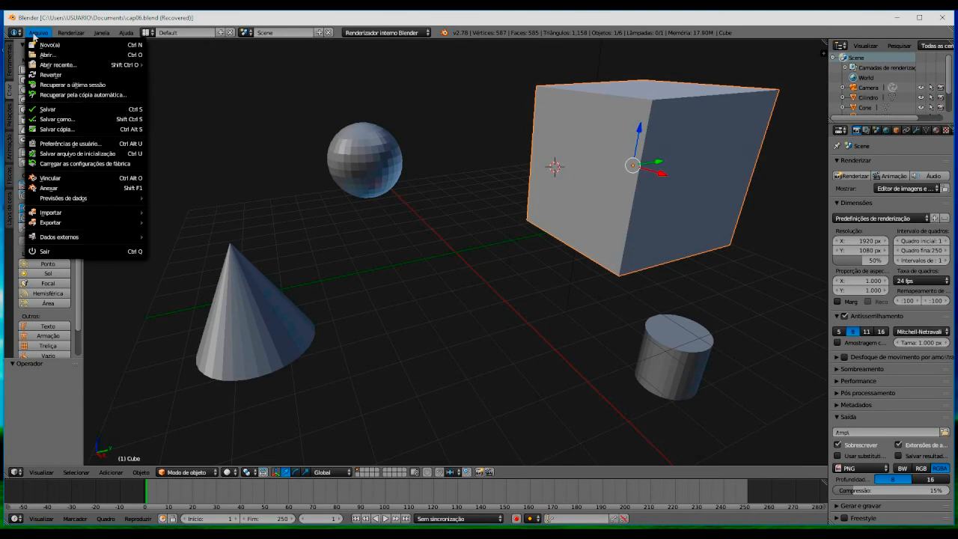
click(79, 96)
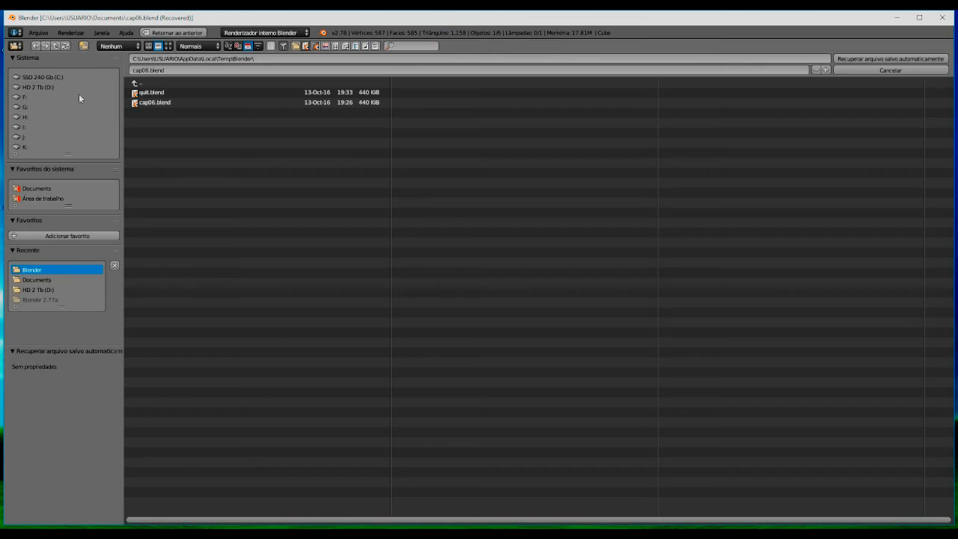
click(163, 101)
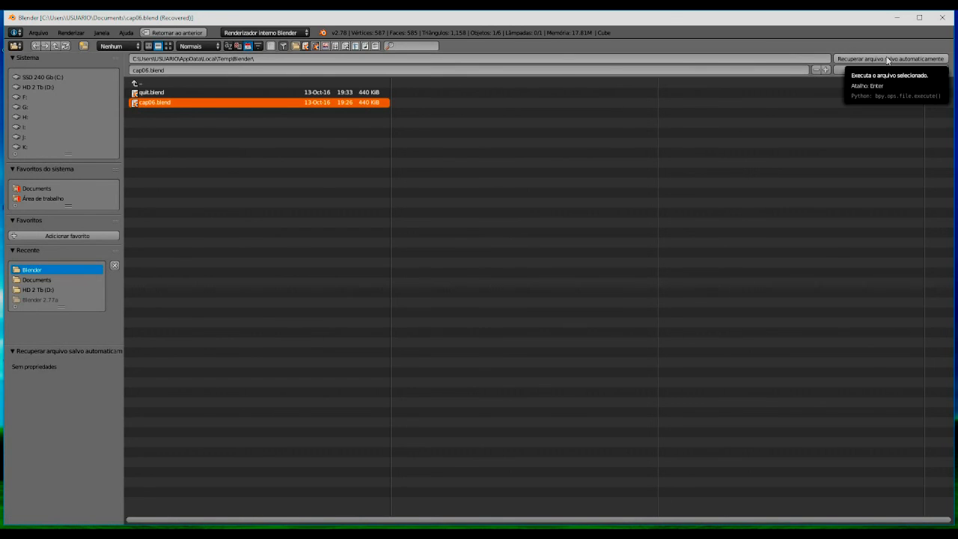
click(887, 59)
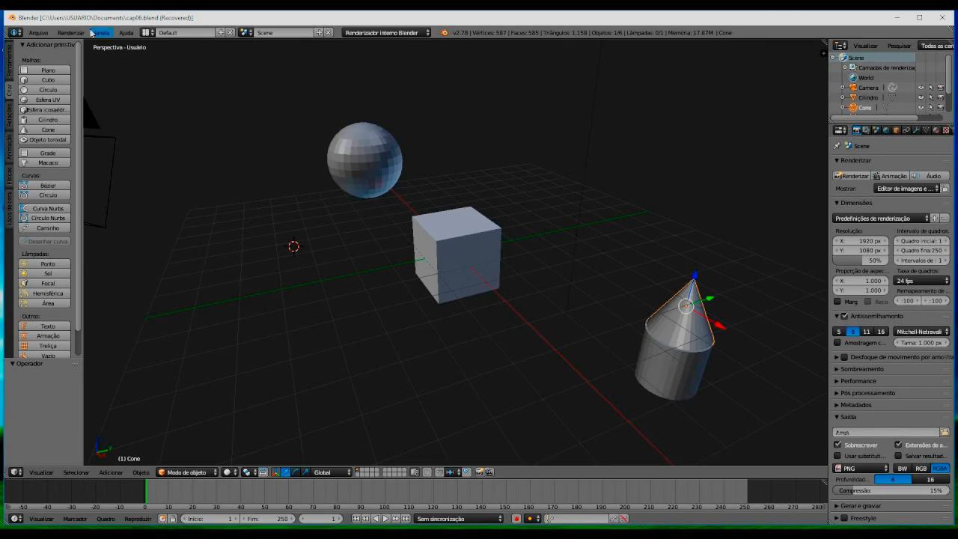
- Try to recover the last session over the scene loaded from the automatic save
click(38, 33)
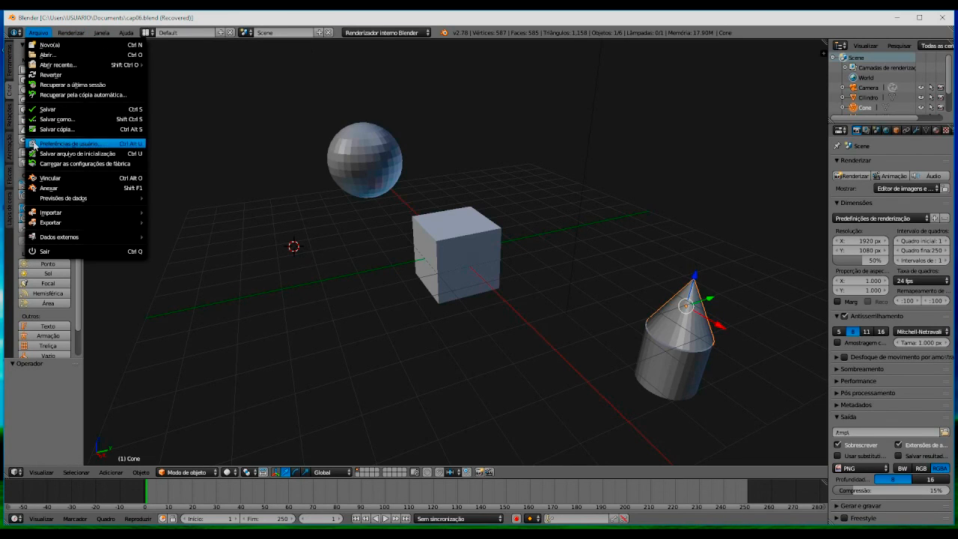
click(87, 88)
click(87, 88)
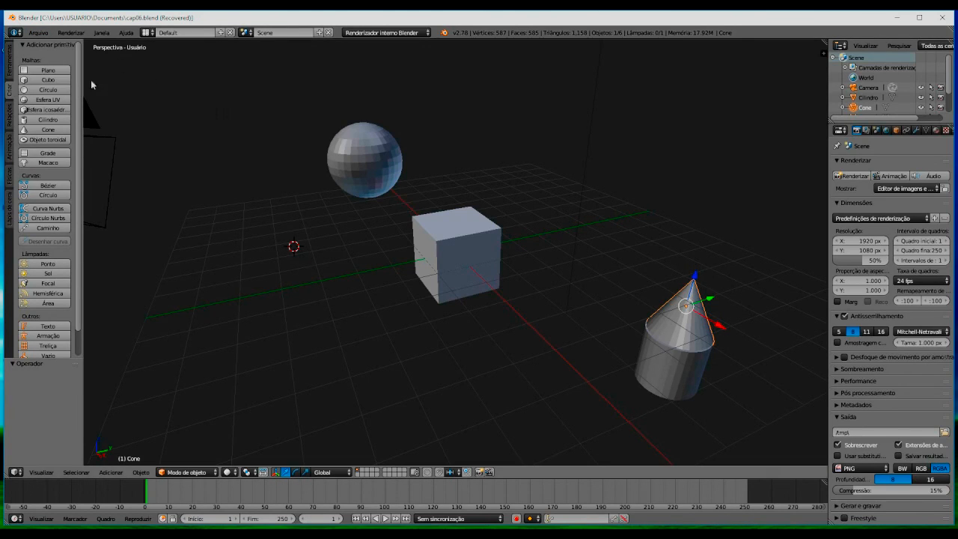
click(38, 32)
click(68, 87)
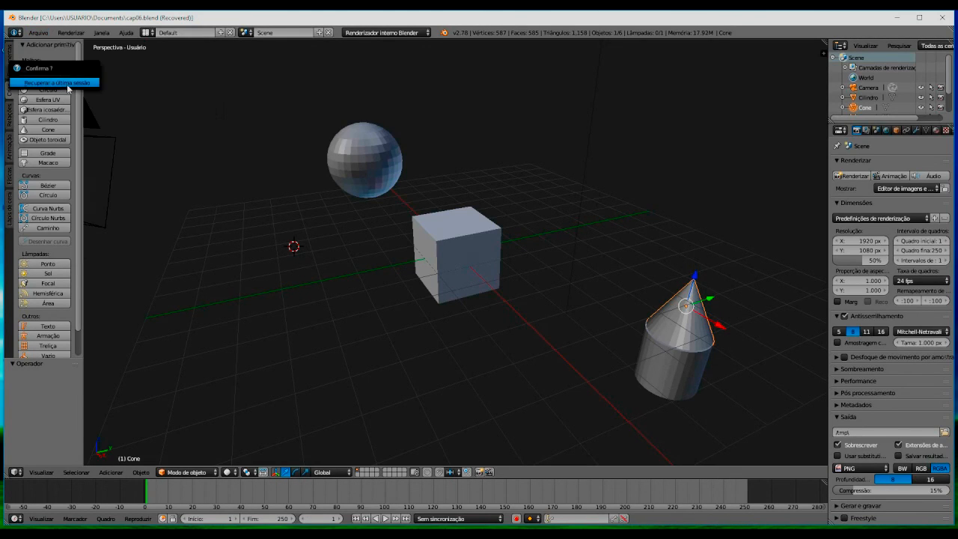
click(67, 84)
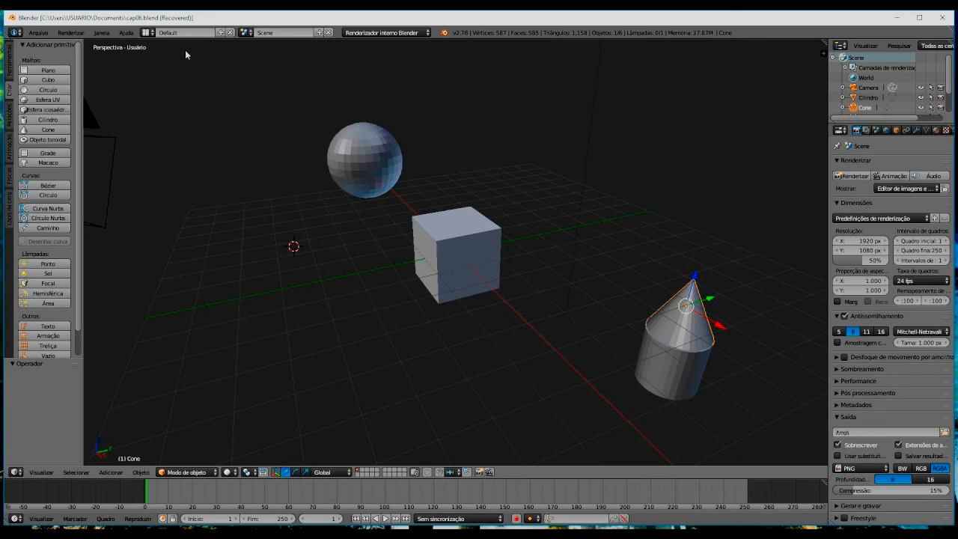
- Move the cone -6.773 along X and 3.539 along Z, and save the scene over cap06.blend in Documents
click(36, 33)
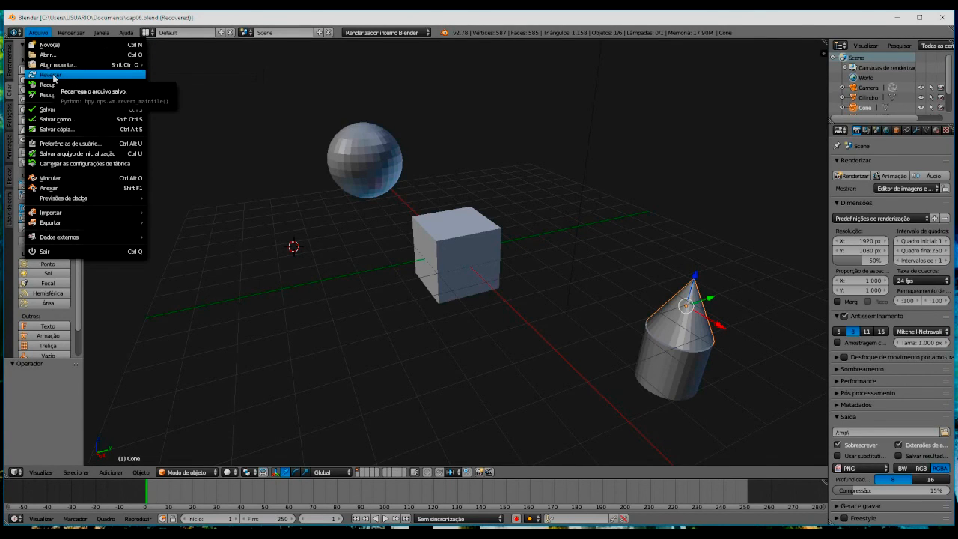
click(402, 173)
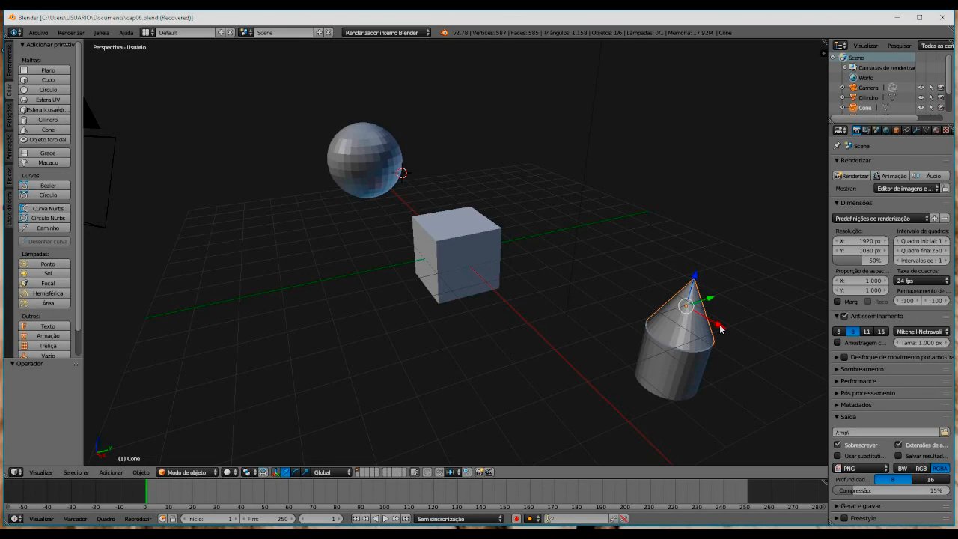
drag(719, 327, 569, 262)
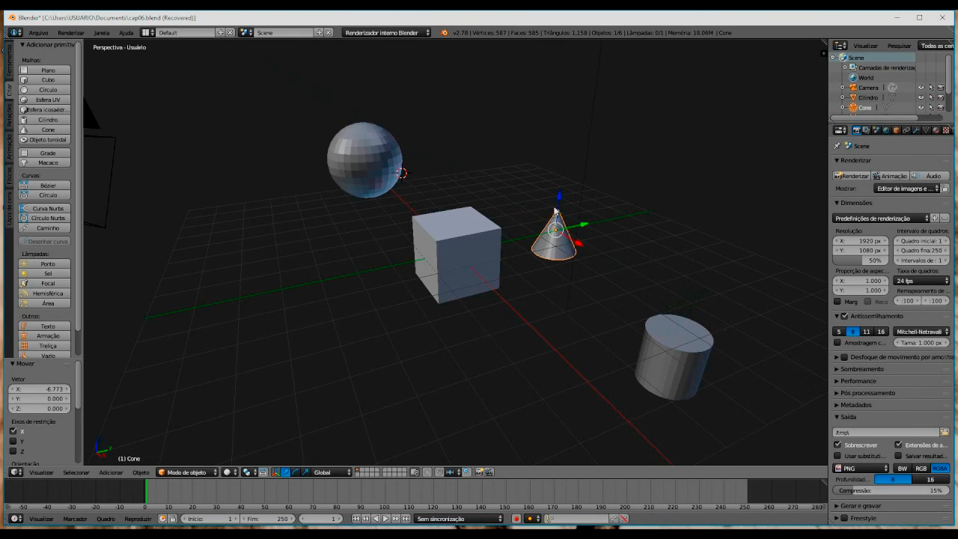
drag(561, 202, 562, 120)
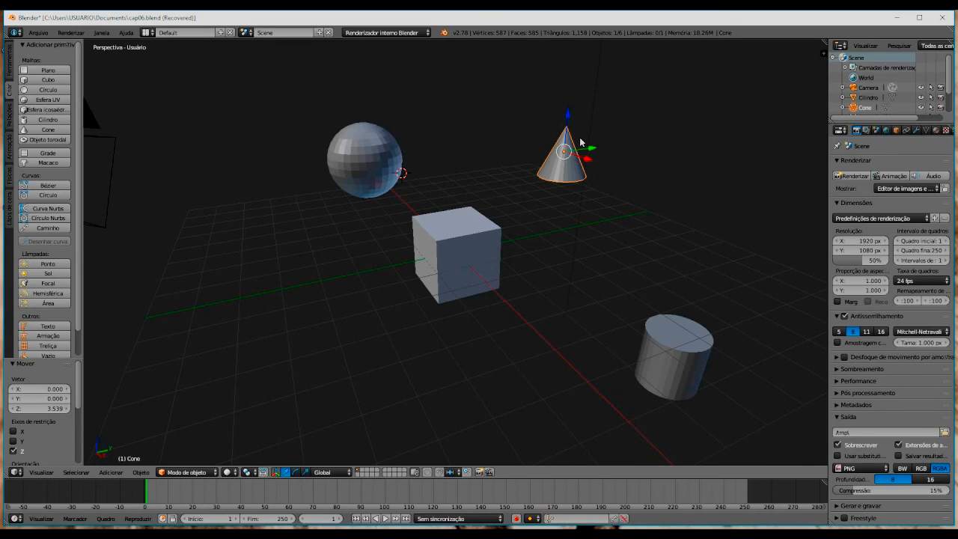
key(ctrl+s)
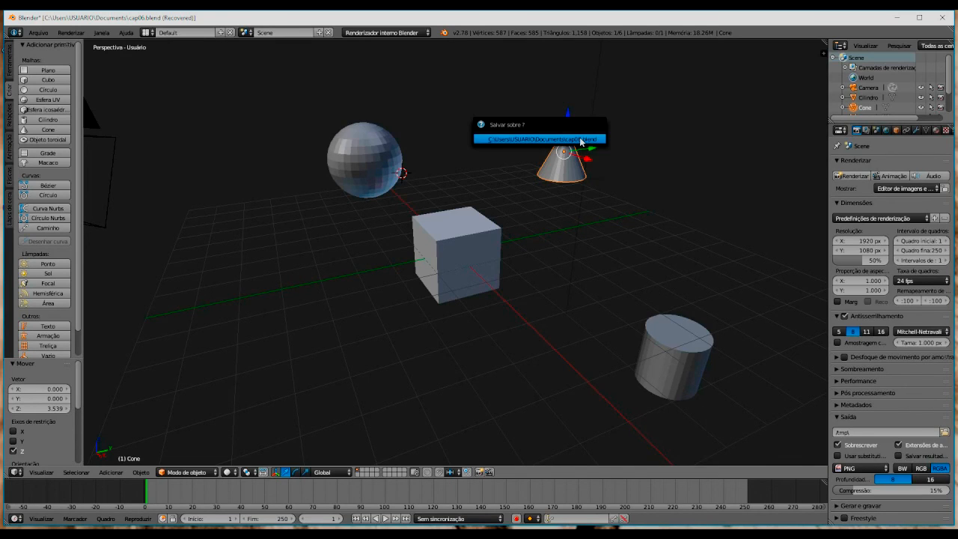
click(581, 141)
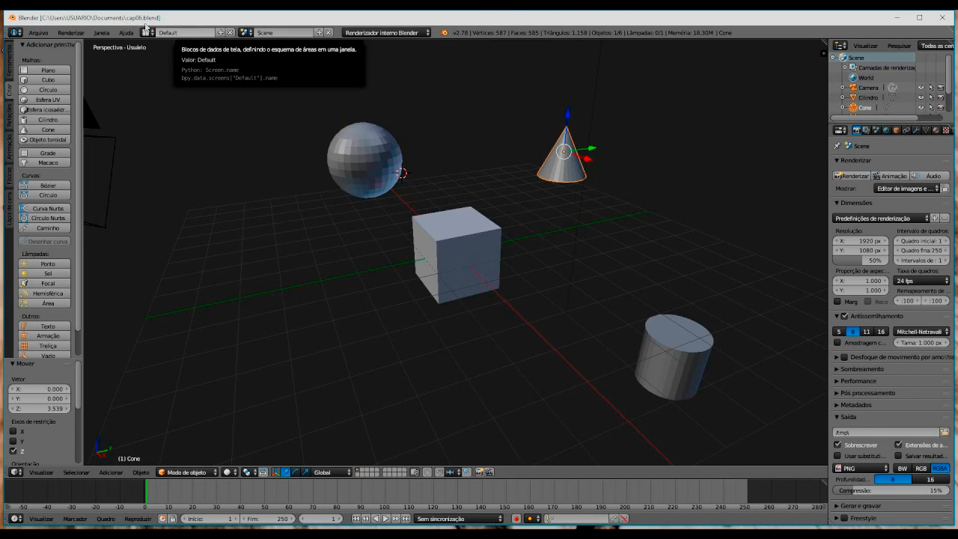
- Move the cone -11.780 along Y and the UV sphere 7.919 along X
drag(596, 150, 288, 184)
click(388, 159)
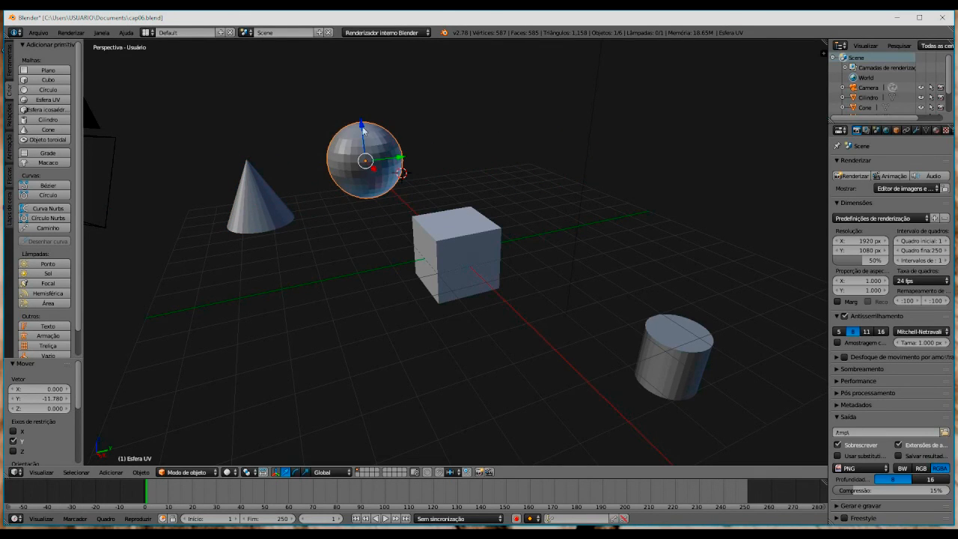
key(g)
key(x)
click(504, 352)
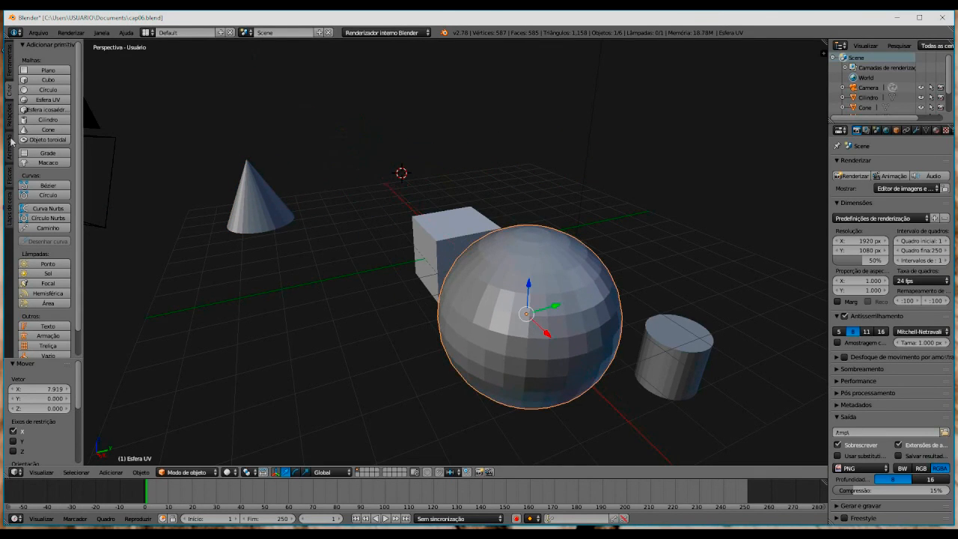
- Revert the scene to the last saved version of cap06.blend, discarding the cone and sphere moves
click(38, 33)
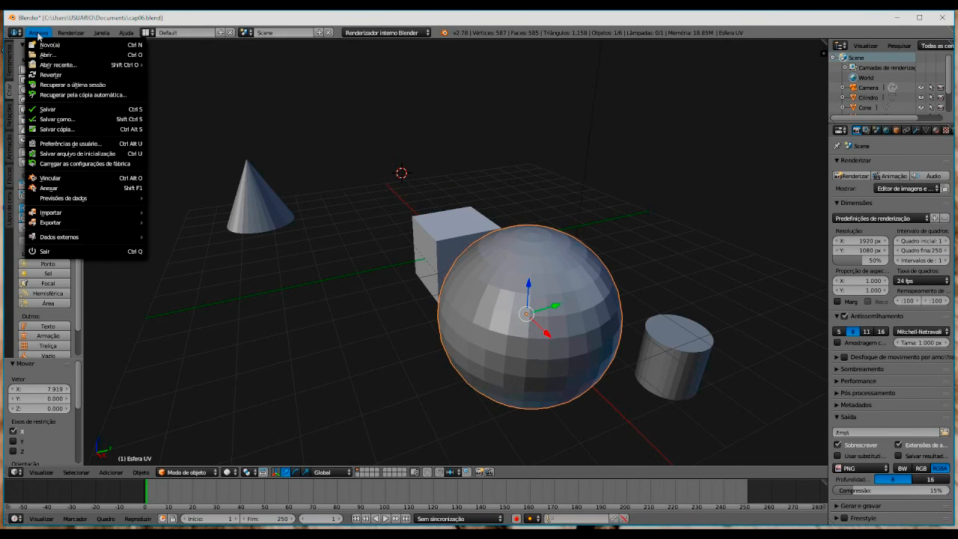
click(50, 76)
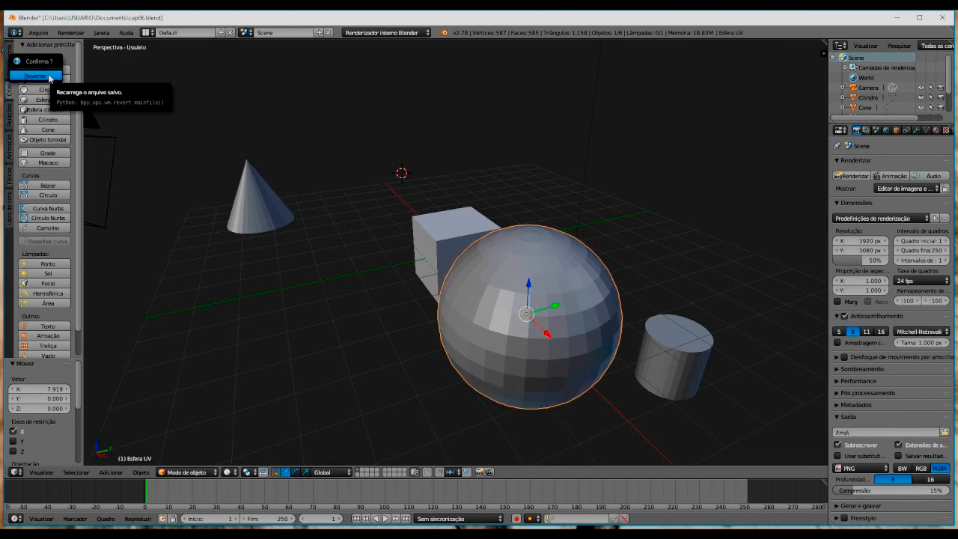
click(49, 76)
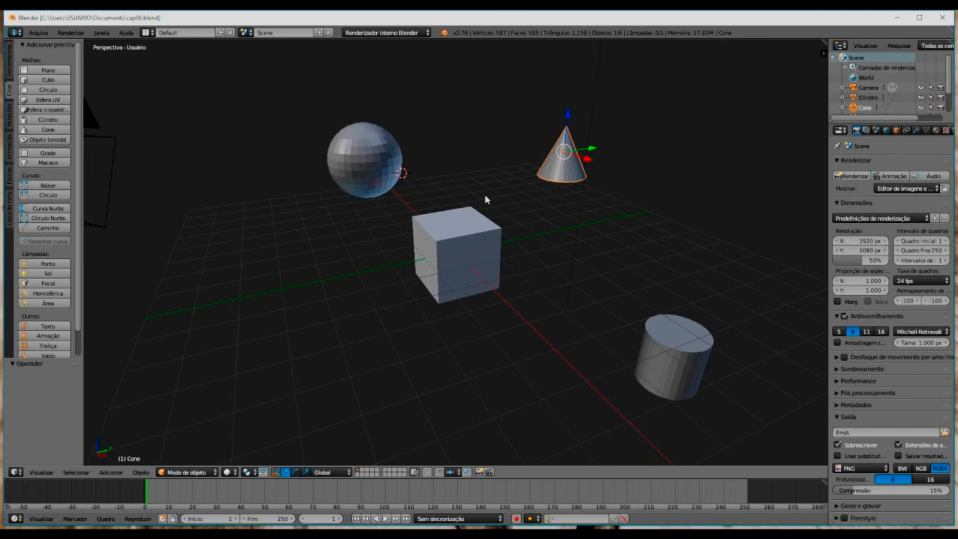
- Open cap06.blend from the Documents folder
click(32, 36)
click(47, 54)
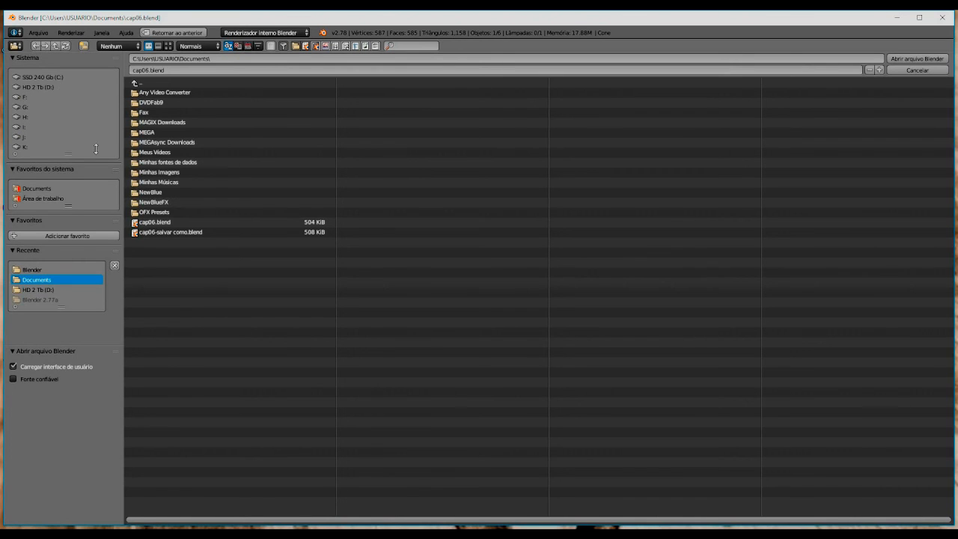
click(159, 222)
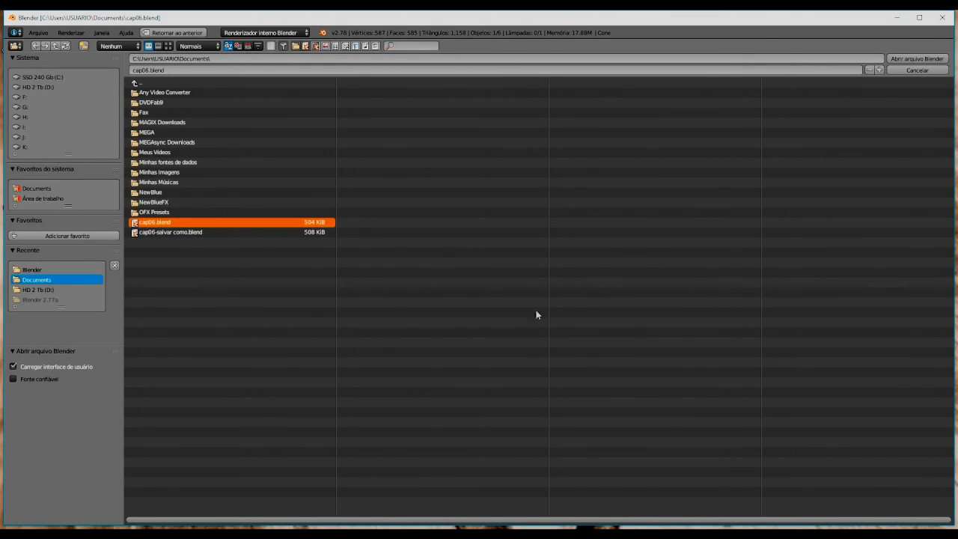
click(917, 59)
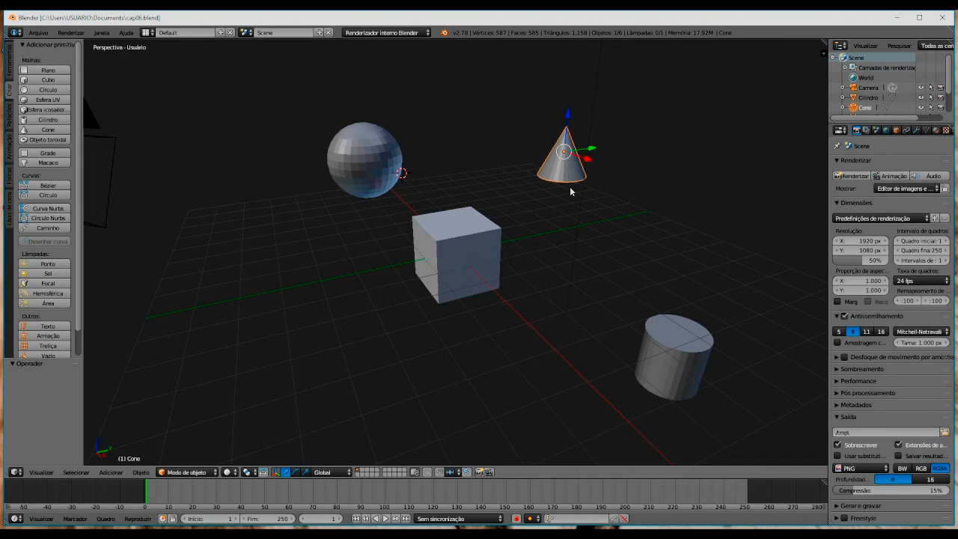
- Move the cone along Y to the far side of the sphere, and move the UV sphere 8.324 along X
drag(593, 150, 233, 195)
right_click(366, 166)
drag(378, 175, 532, 366)
- Reopen cap06.blend from the Documents folder without saving the cone and sphere moves
click(38, 32)
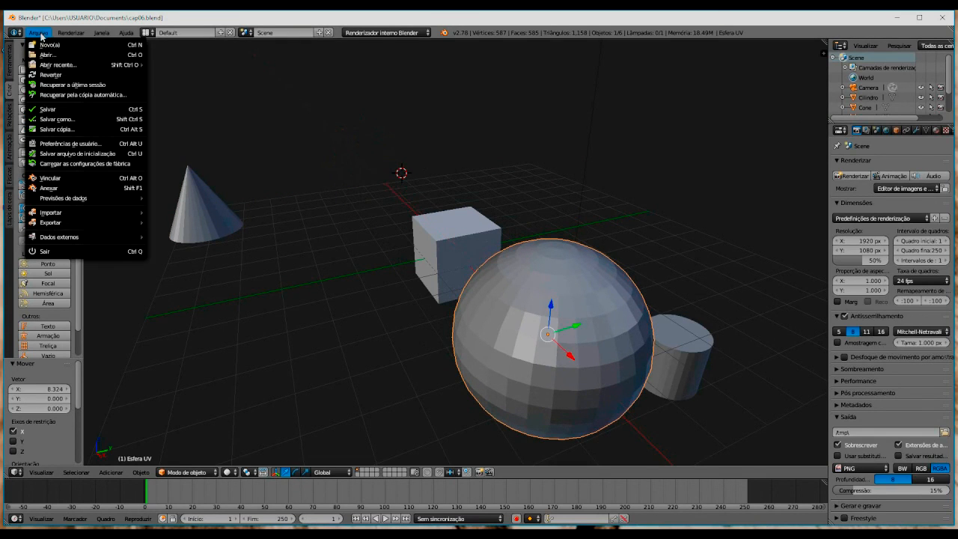
click(48, 56)
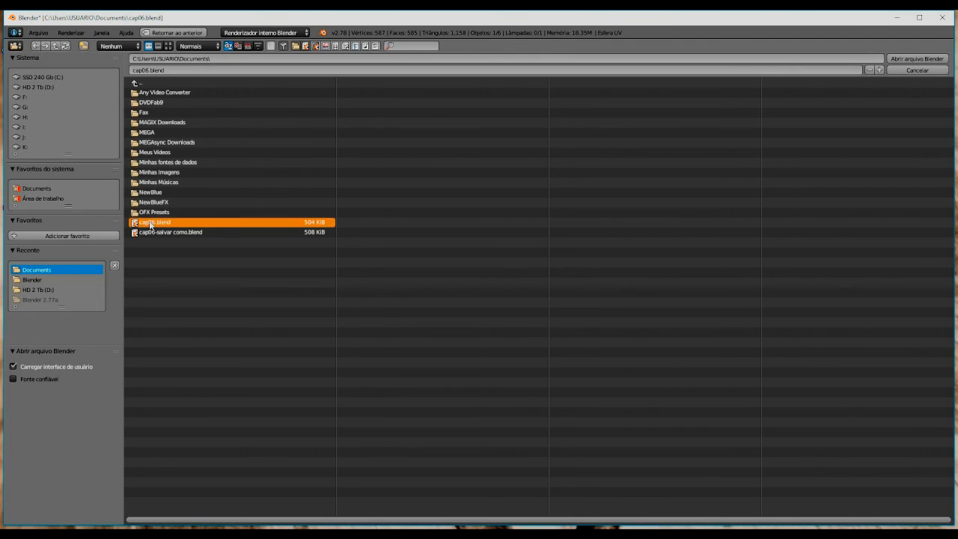
click(917, 58)
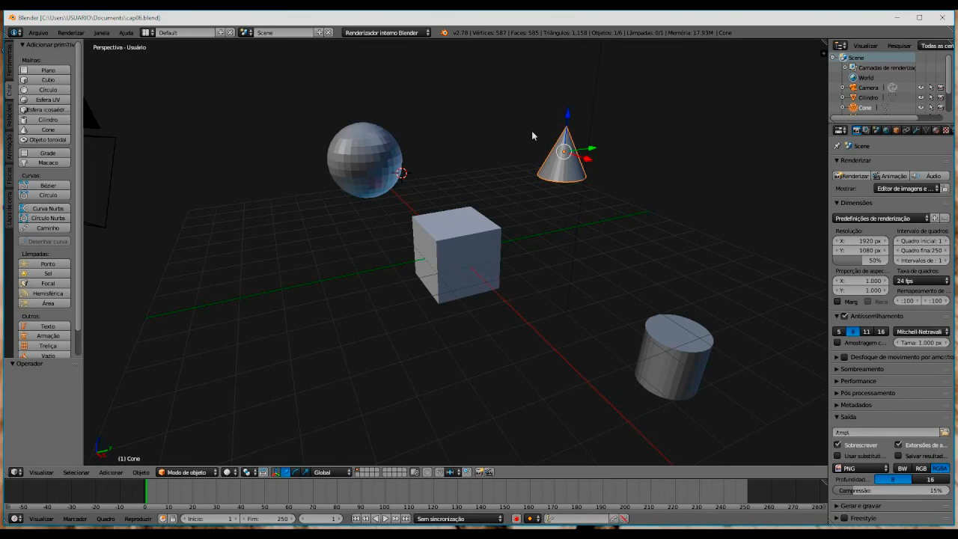
- Revert the zoomed scene to the saved version of cap06.blend
scroll(531, 136, up, 2)
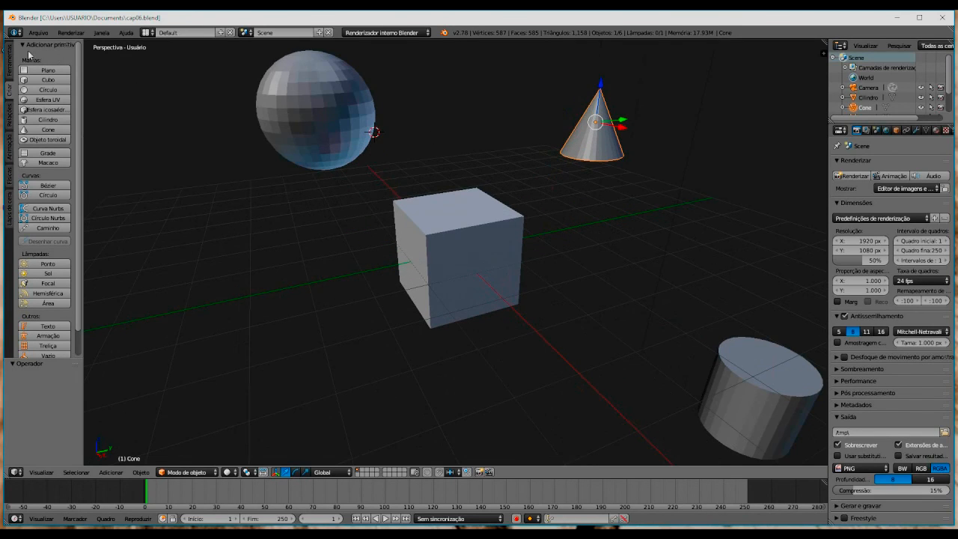
scroll(214, 152, down, 2)
scroll(214, 152, down, 1)
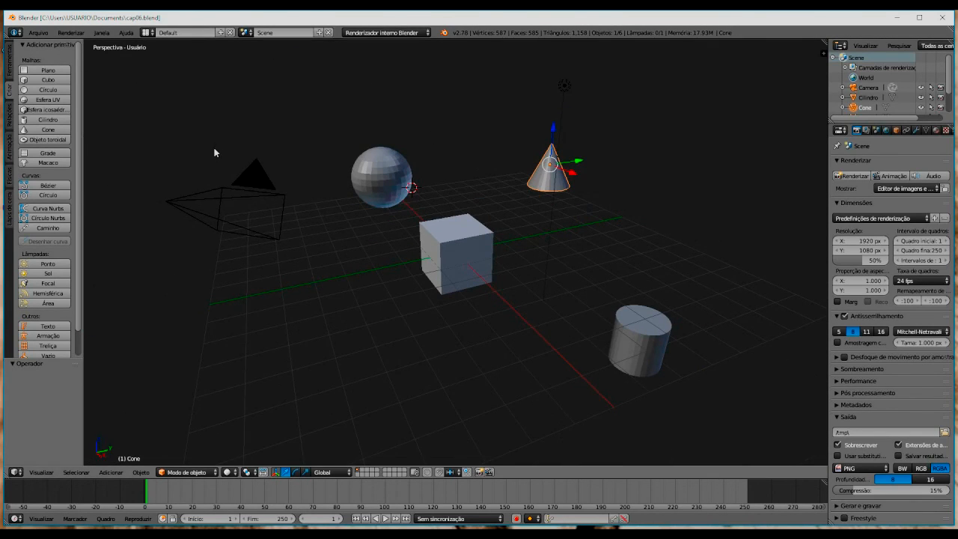
click(39, 33)
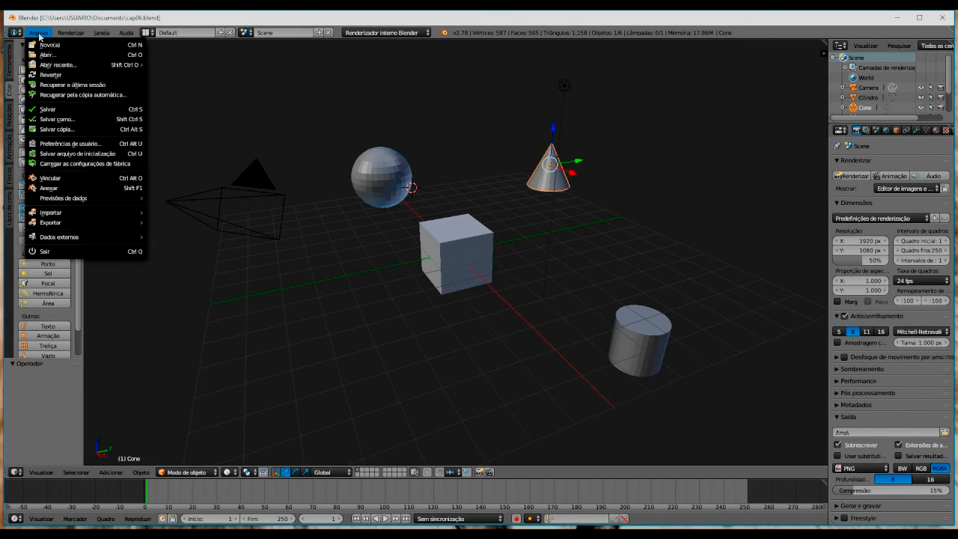
click(60, 77)
click(59, 78)
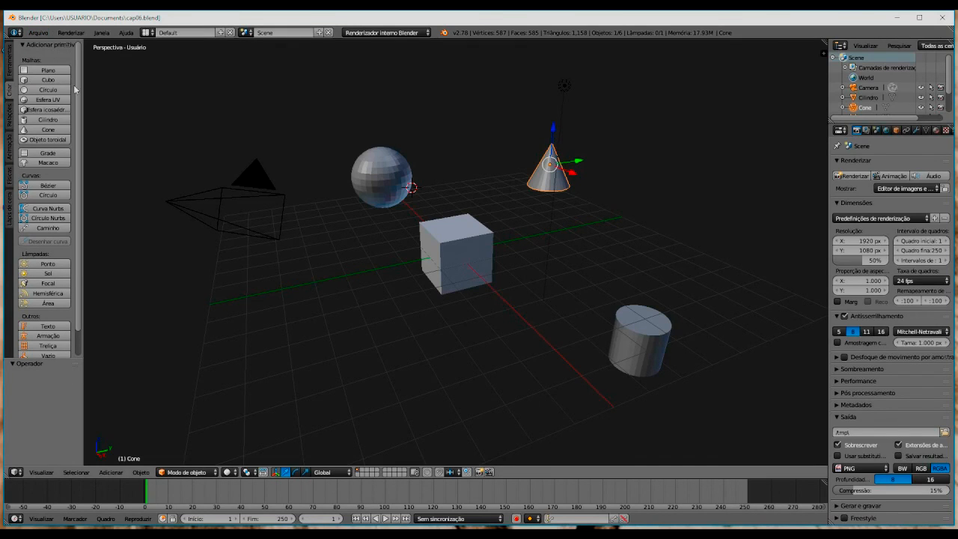
click(38, 33)
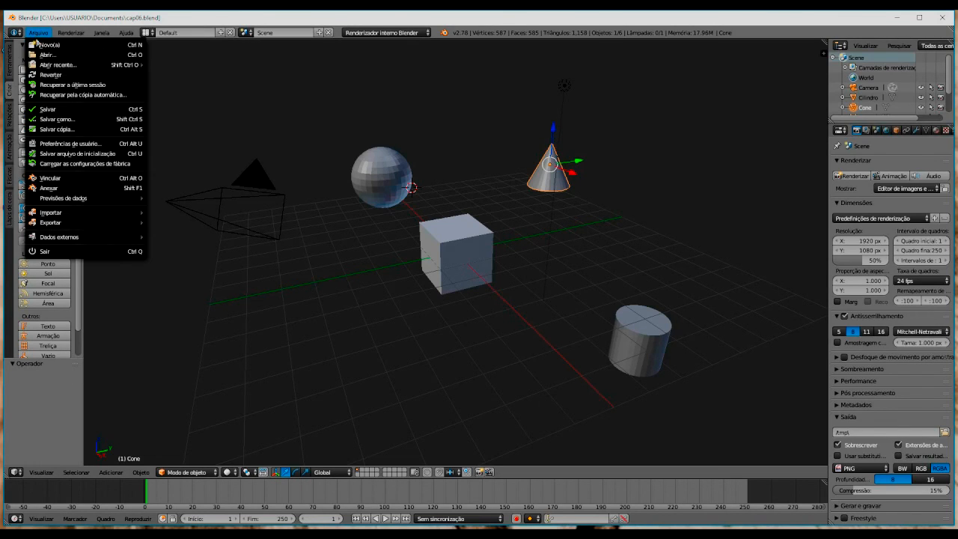
click(52, 75)
click(53, 76)
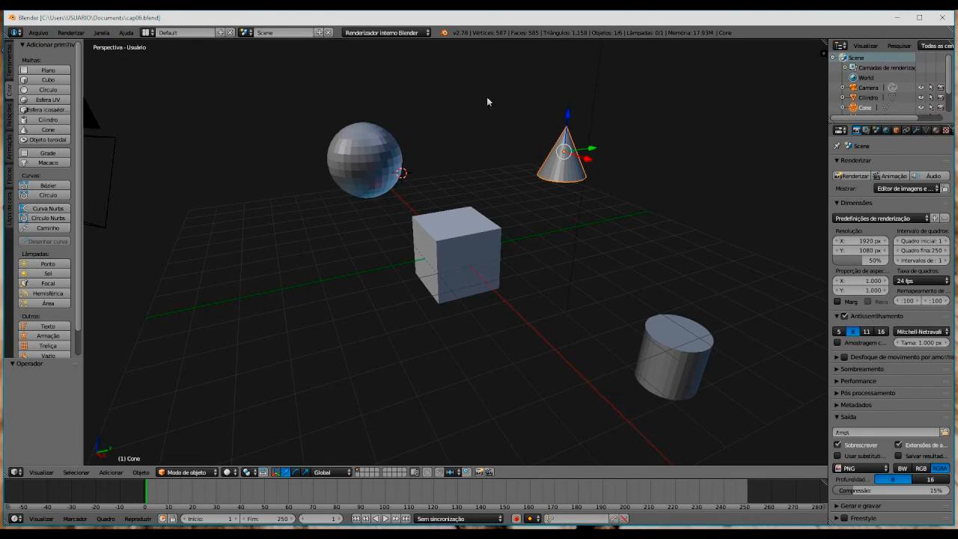
click(41, 33)
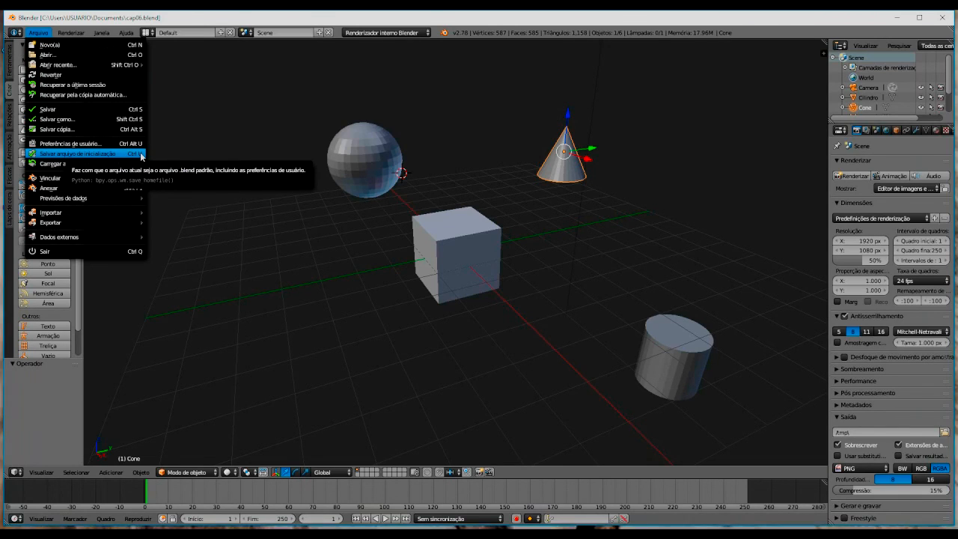
click(304, 102)
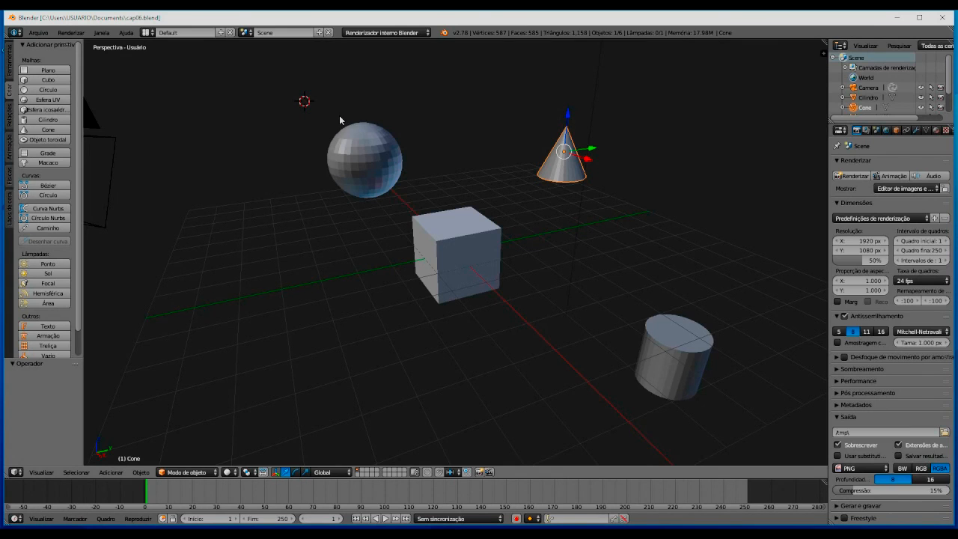
- Close Blender and the temporary files folder window
click(941, 16)
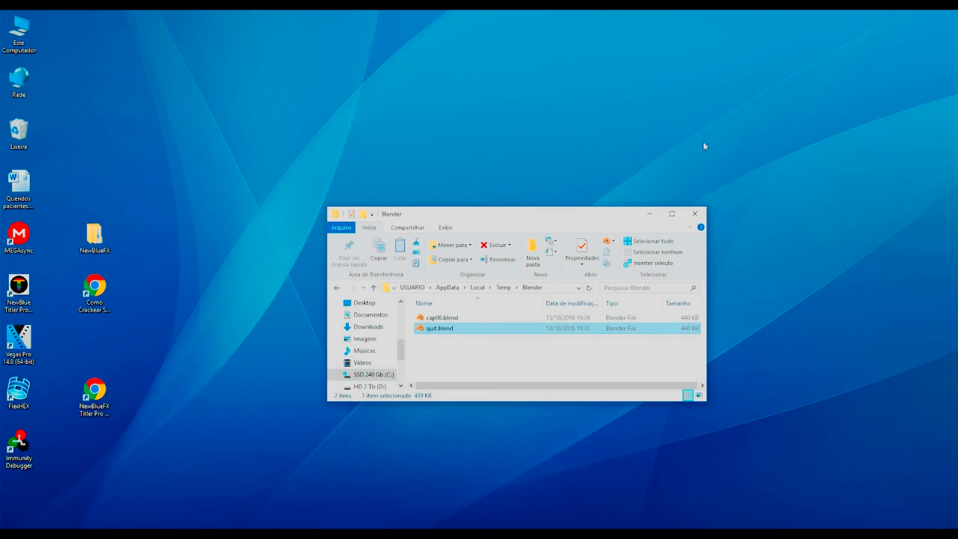
click(693, 219)
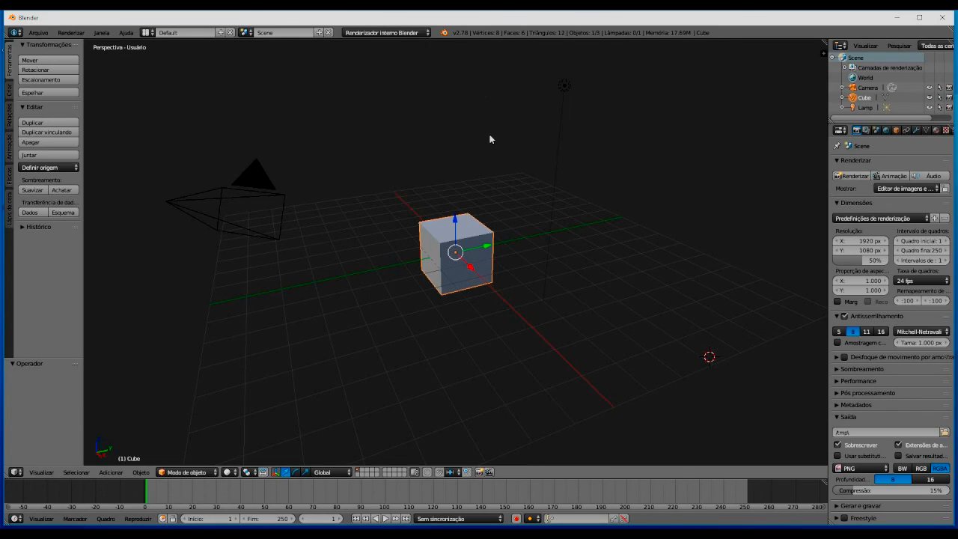
- Replace the default cube with a UV sphere at the scene's centre and scale the sphere by 3.094
key(x)
click(456, 240)
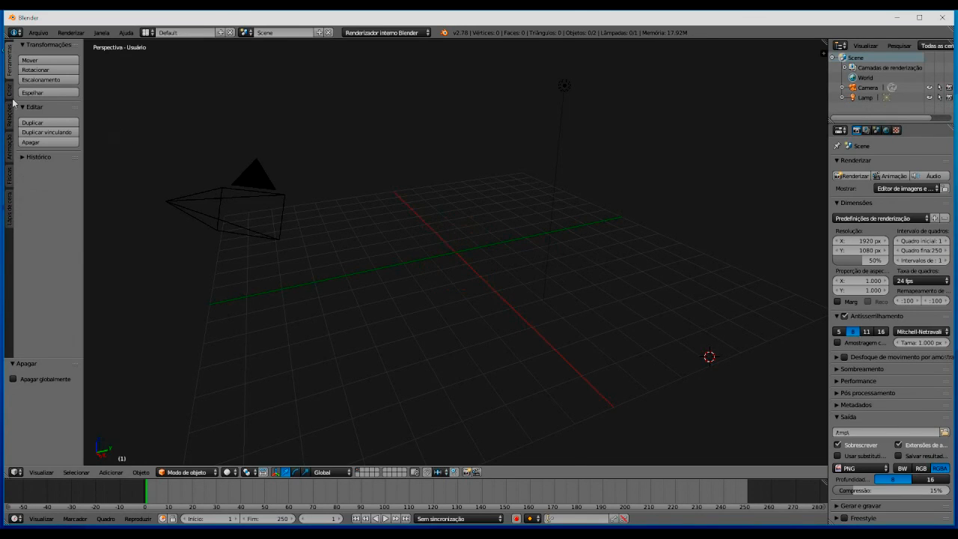
click(455, 253)
click(9, 90)
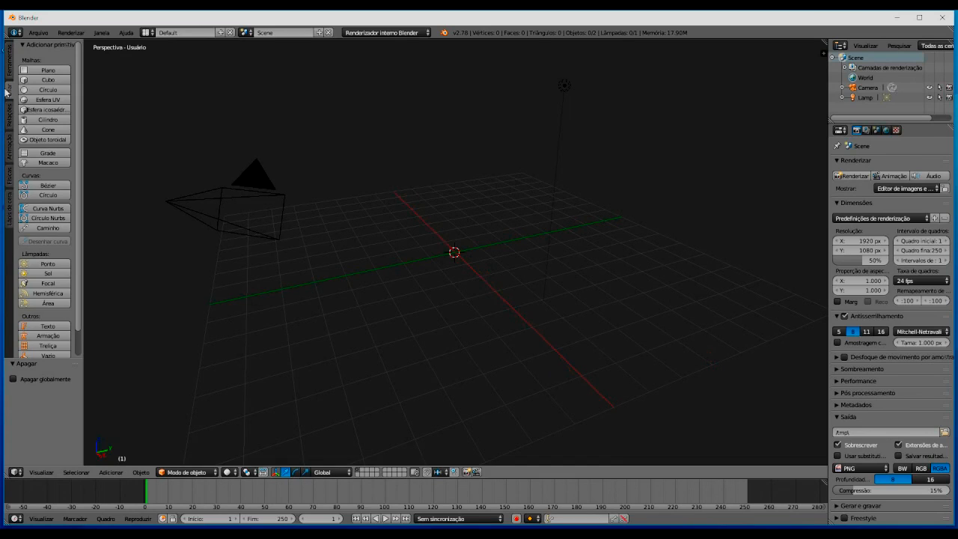
click(56, 101)
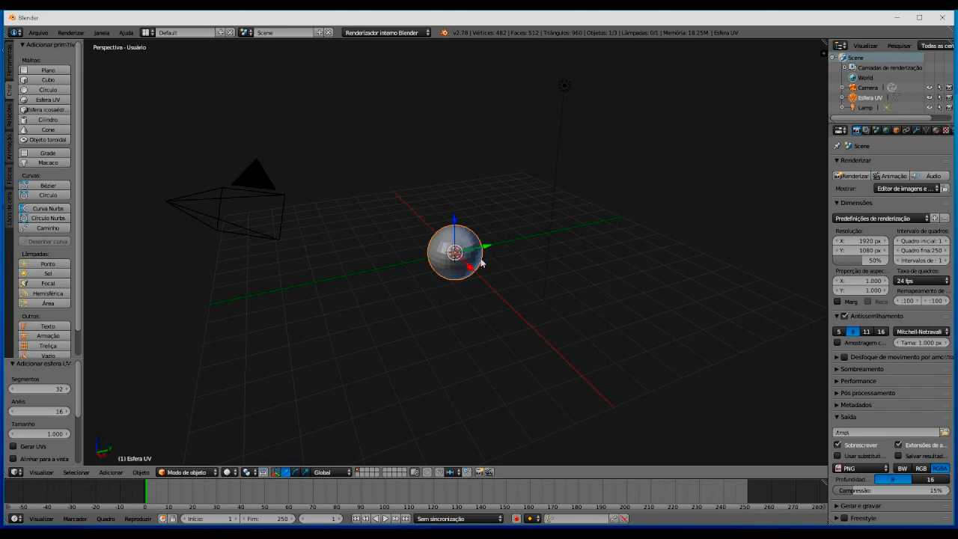
key(s)
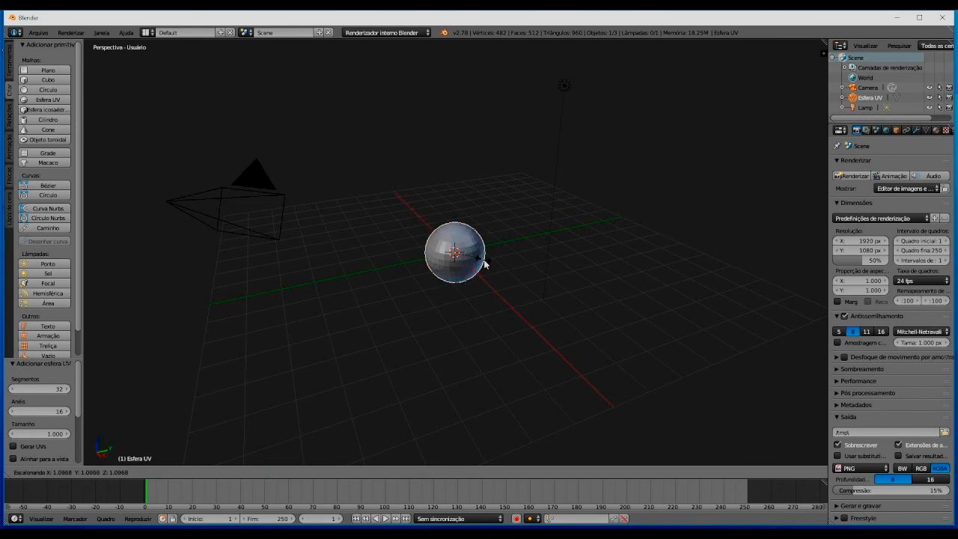
click(533, 281)
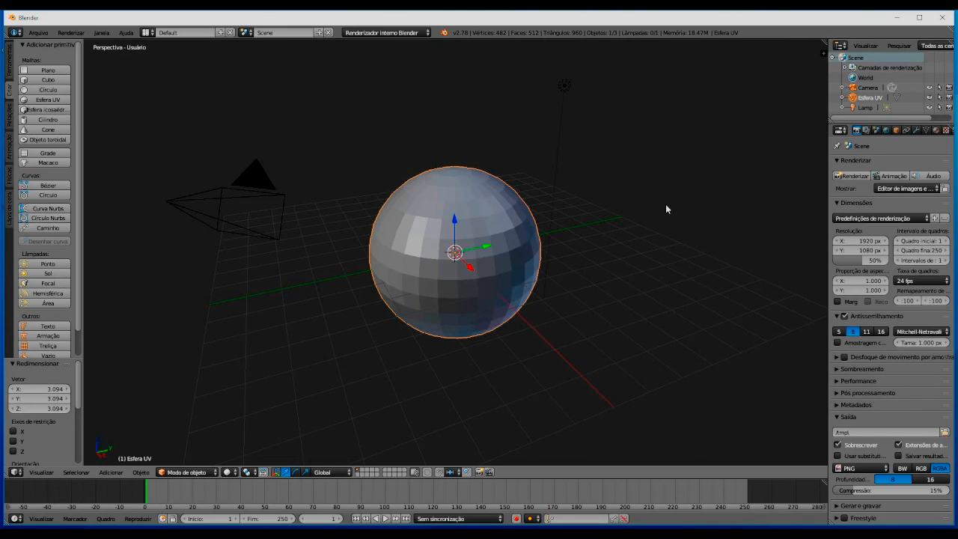
- Show the 3D view's properties sidebar and save the sphere scene as the startup file
click(38, 33)
key(n)
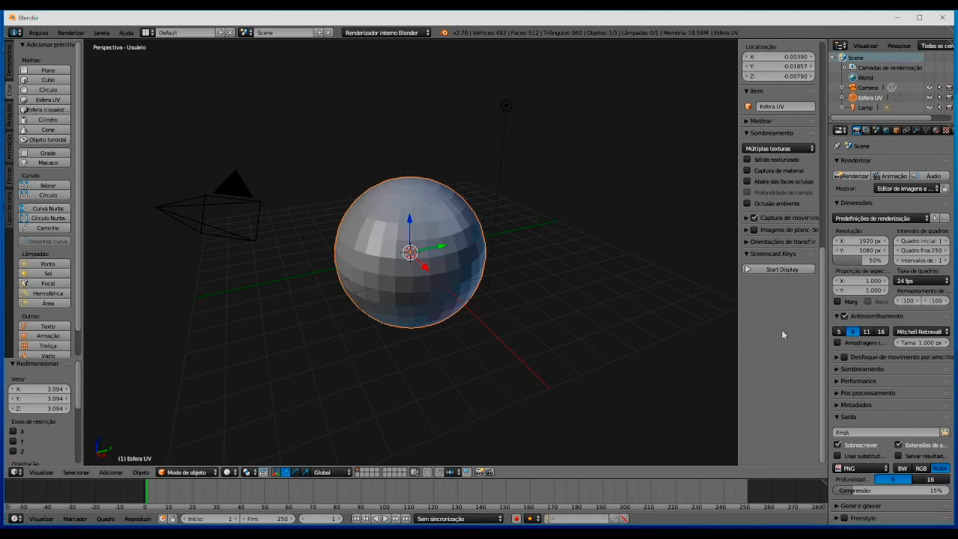
click(38, 32)
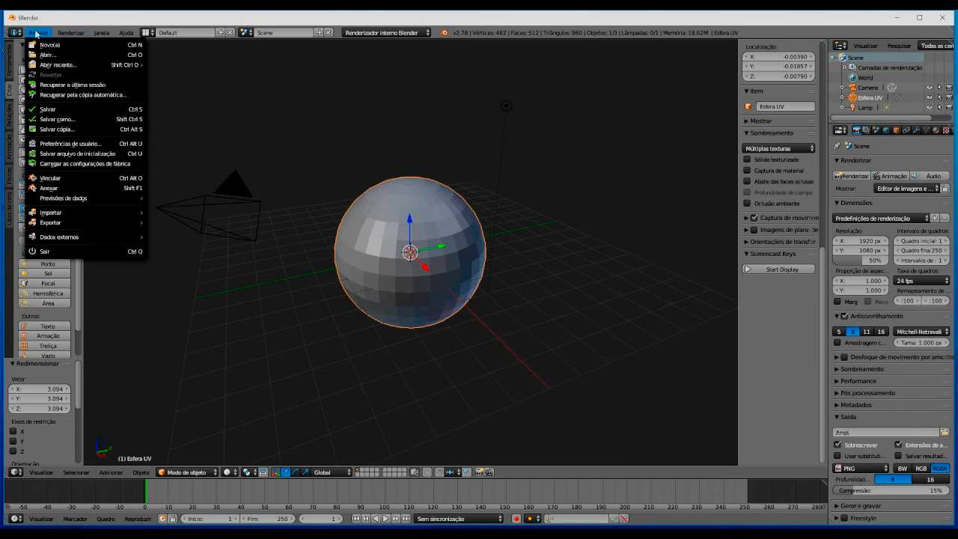
click(107, 155)
click(105, 152)
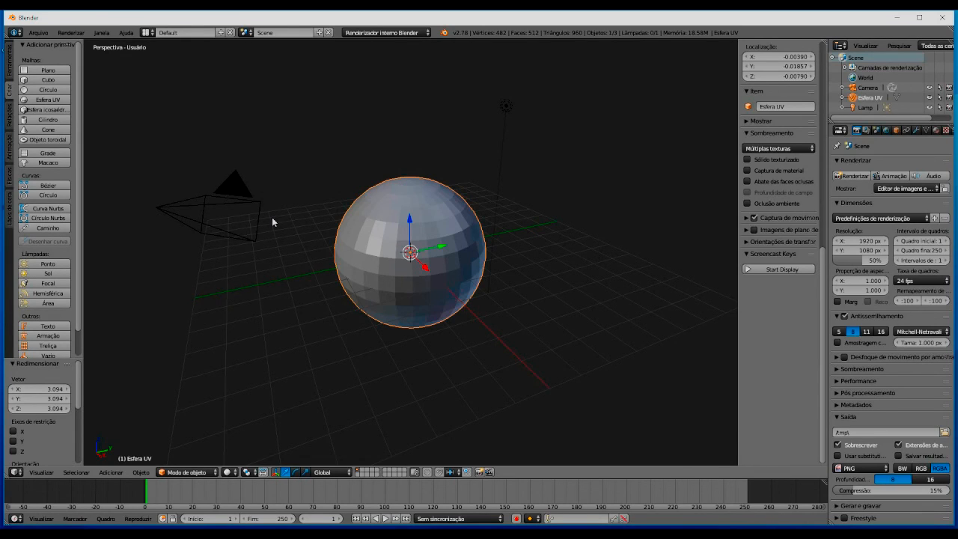
- Close and relaunch Blender to check the saved startup scene, dismissing the splash screen
click(942, 18)
click(479, 312)
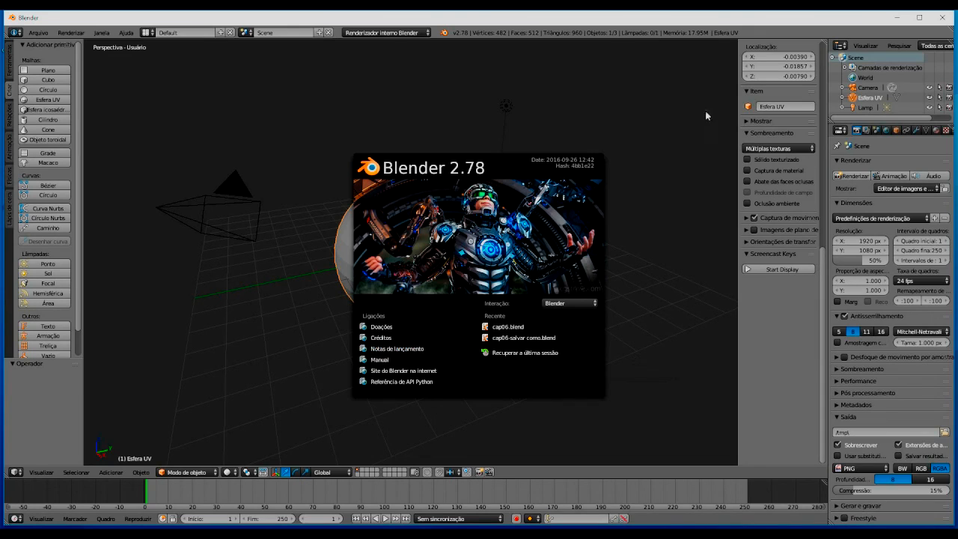
click(643, 117)
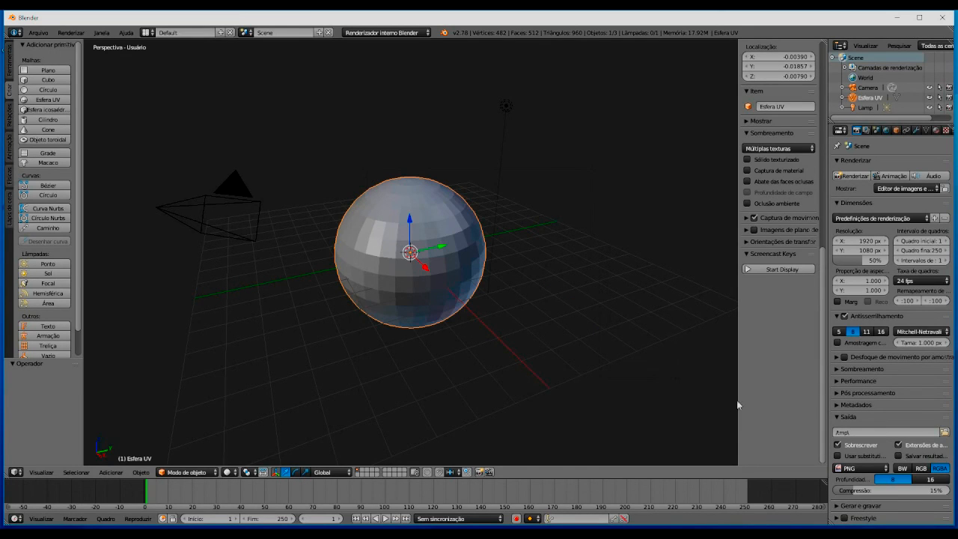
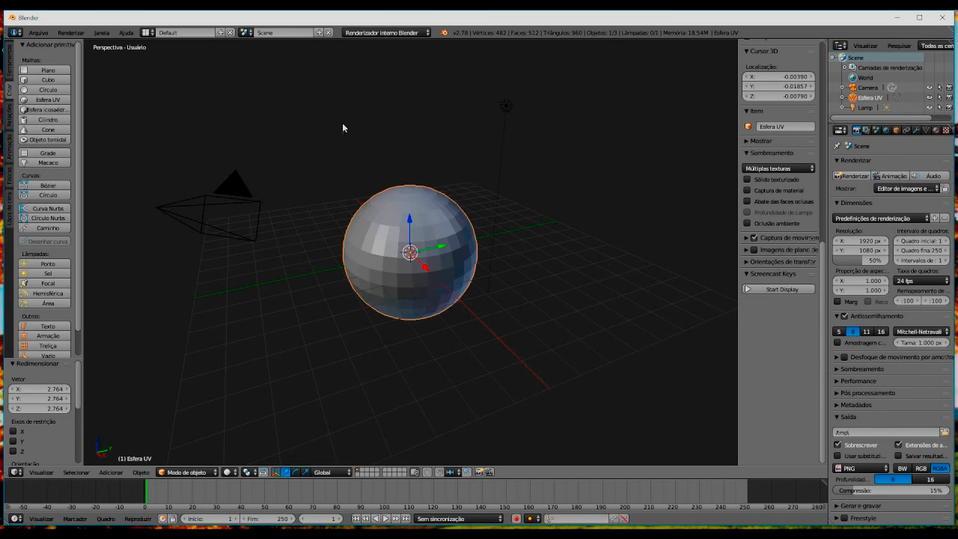
- Load Blender's factory settings over the resized sphere scene
click(39, 32)
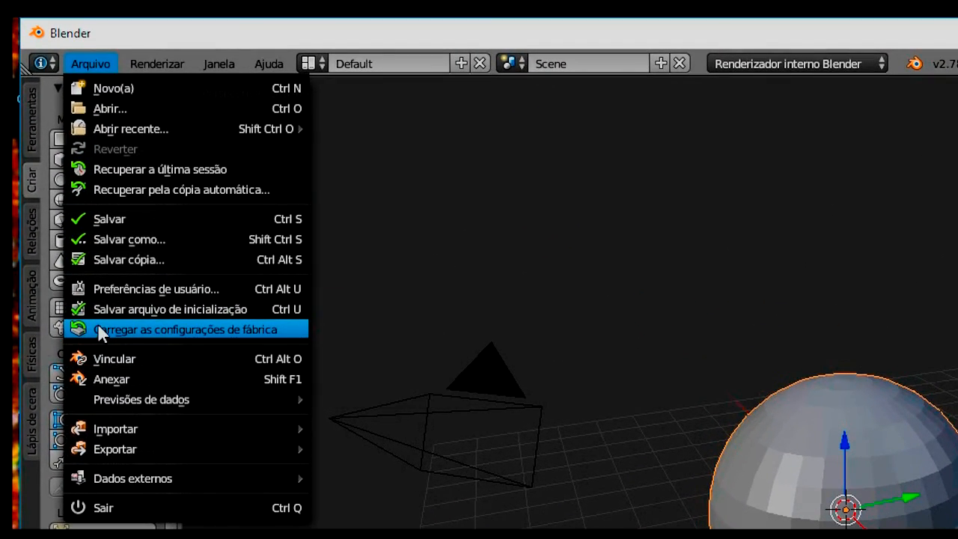
click(237, 331)
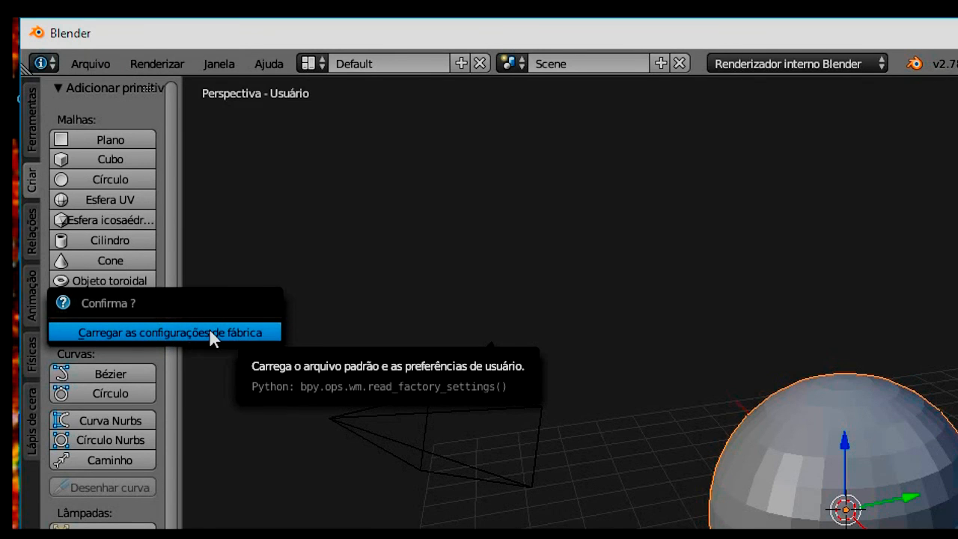
click(209, 331)
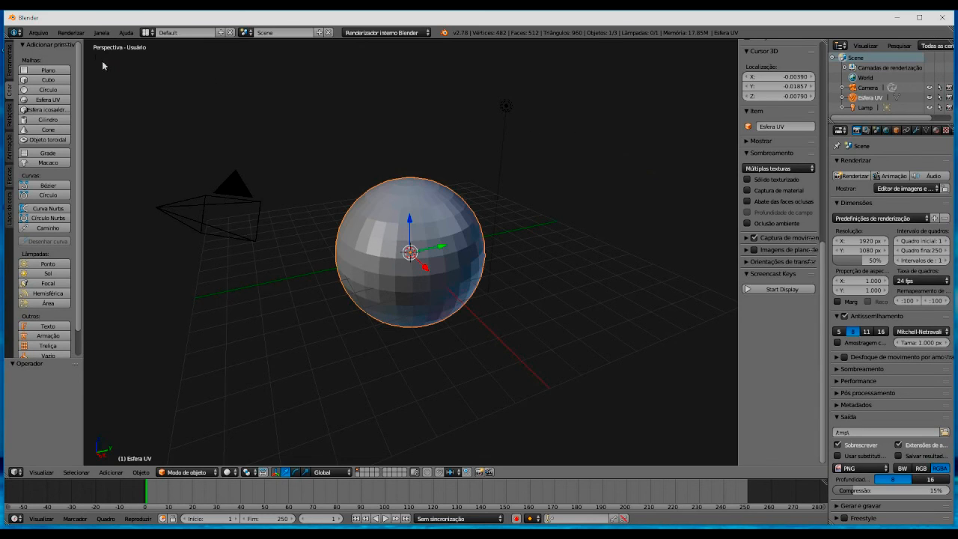
- Load the factory settings from the sphere startup scene and save the default cube scene as the startup file
click(38, 33)
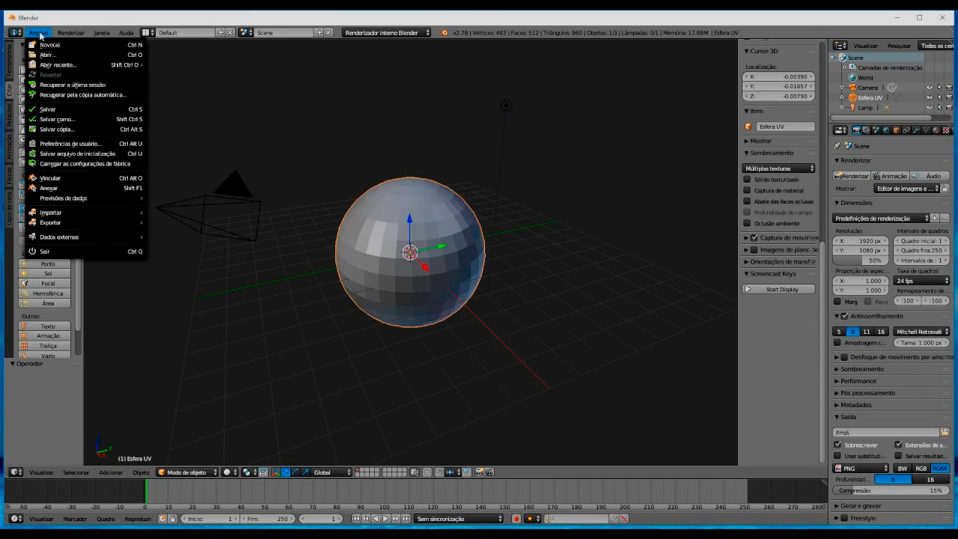
click(84, 164)
click(84, 164)
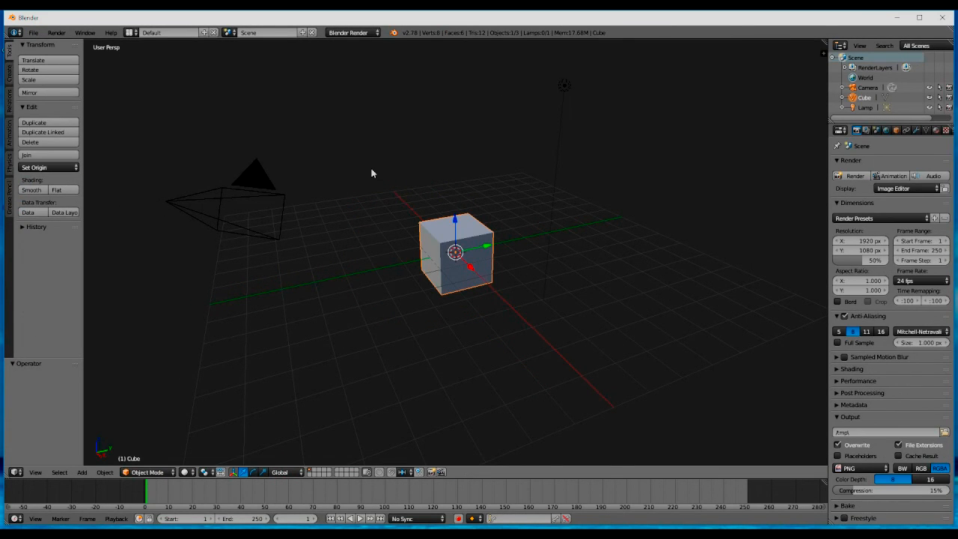
key(ctrl+u)
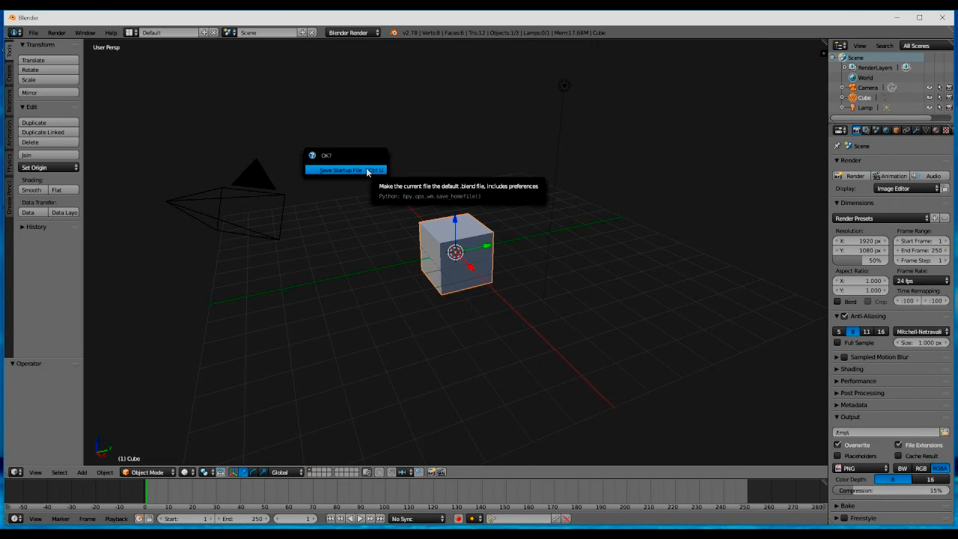
click(366, 169)
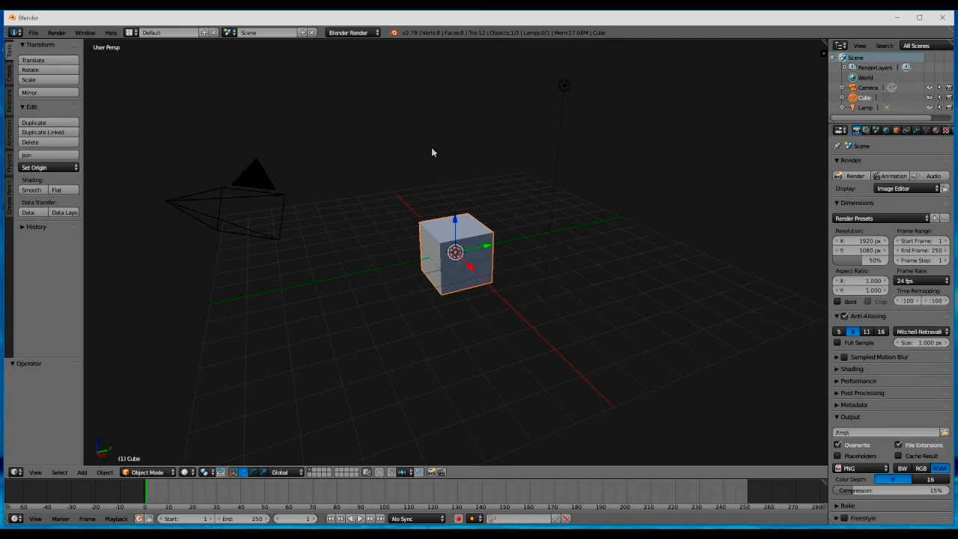
- Close and relaunch Blender to check that it starts with the factory default scene
click(944, 18)
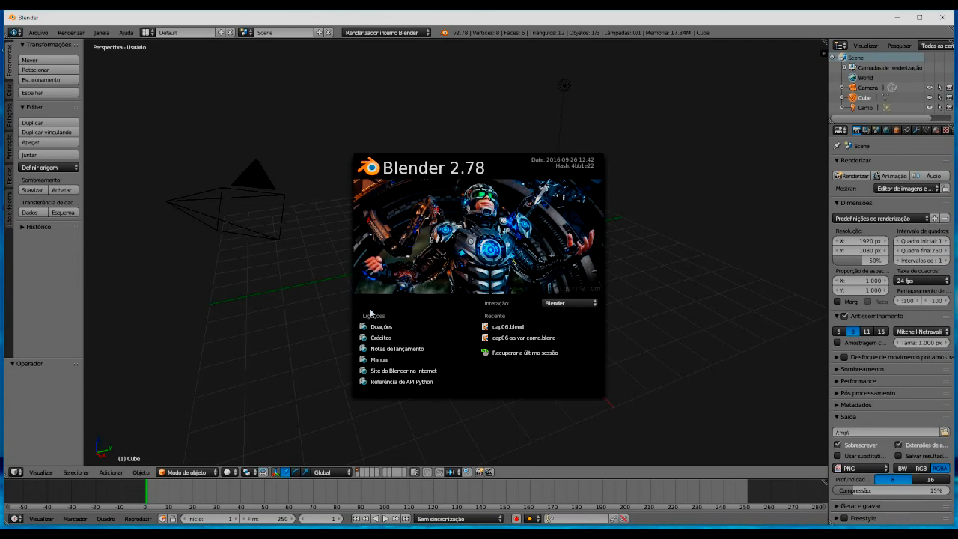
click(662, 172)
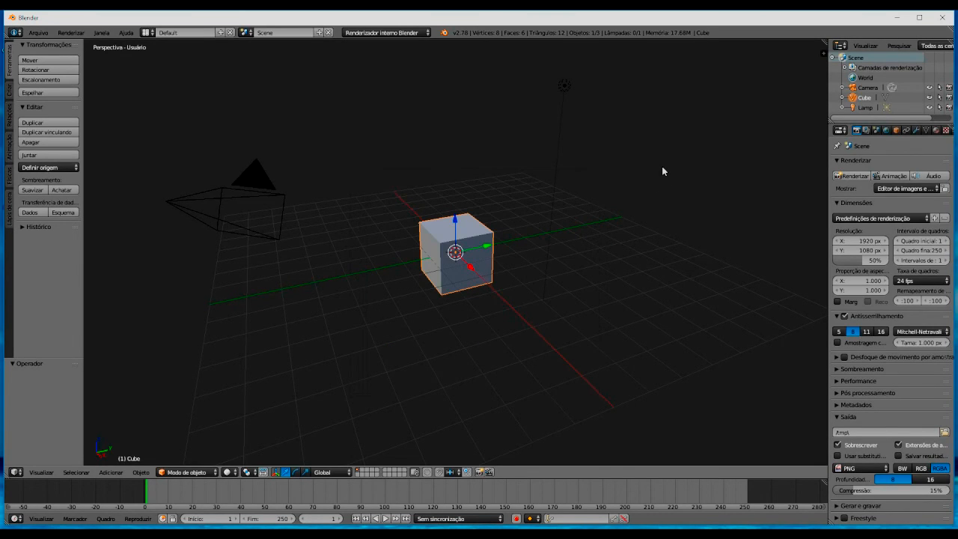
click(483, 324)
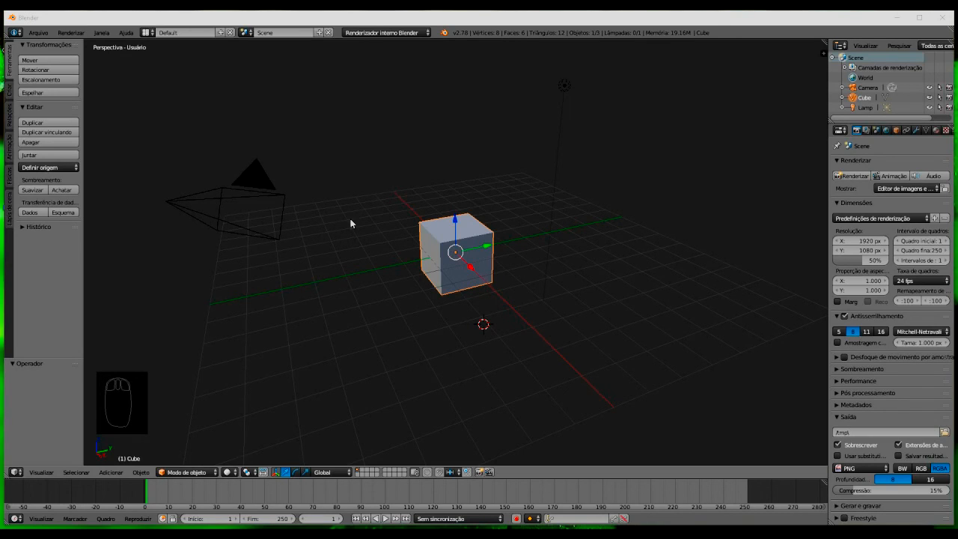
- Replace the default cube with a cylinder at the scene's centre
click(467, 237)
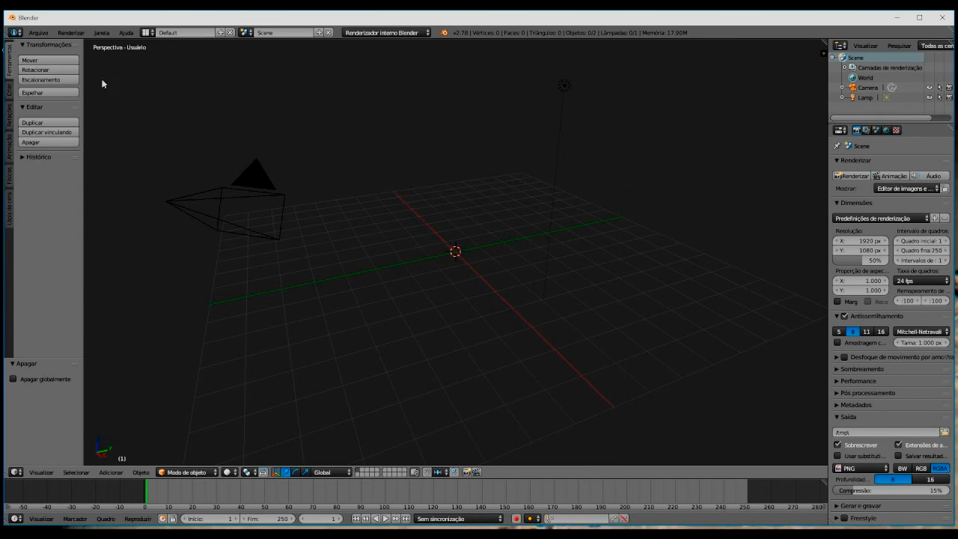
click(9, 89)
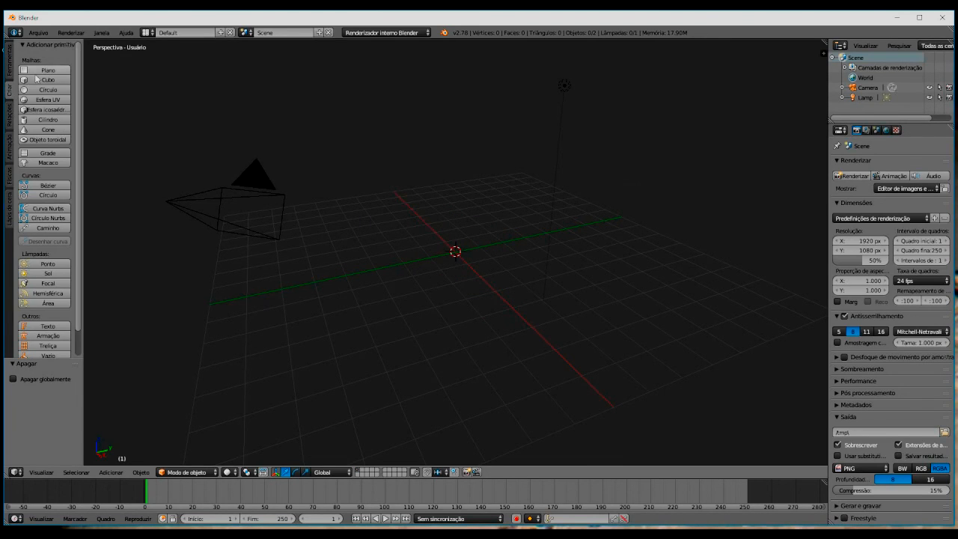
click(48, 119)
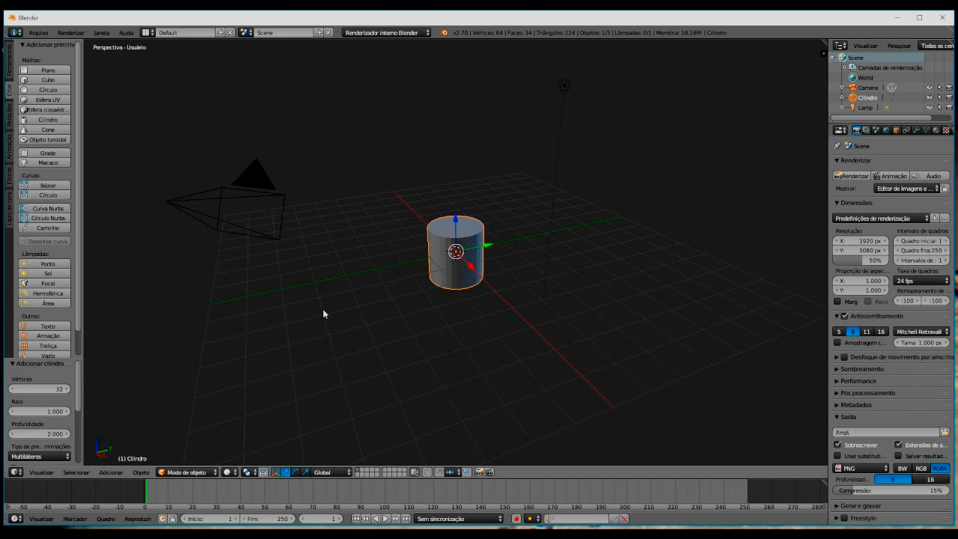
- Add a cone to the cylinder's mesh in Edit Mode and move it 2.018 along Z onto the cylinder's top
key(Tab)
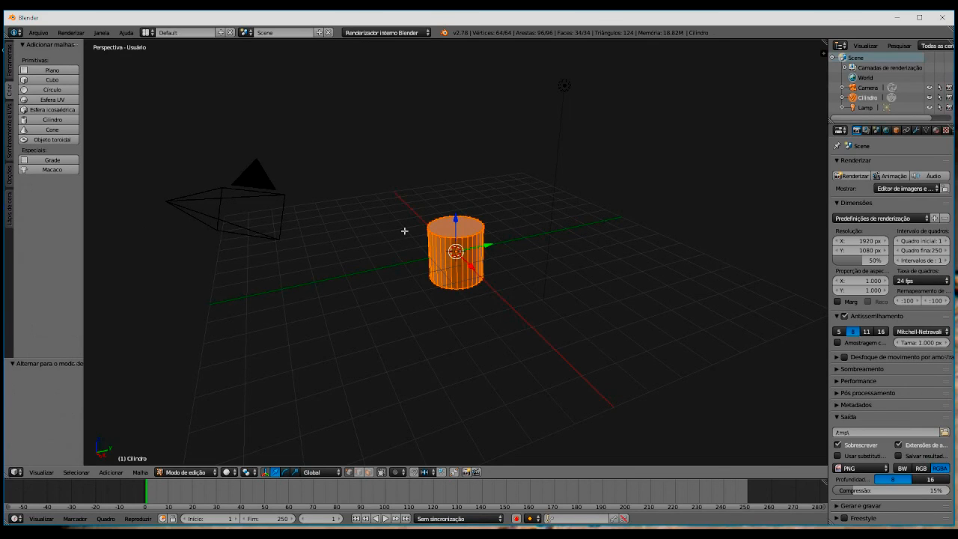
click(51, 130)
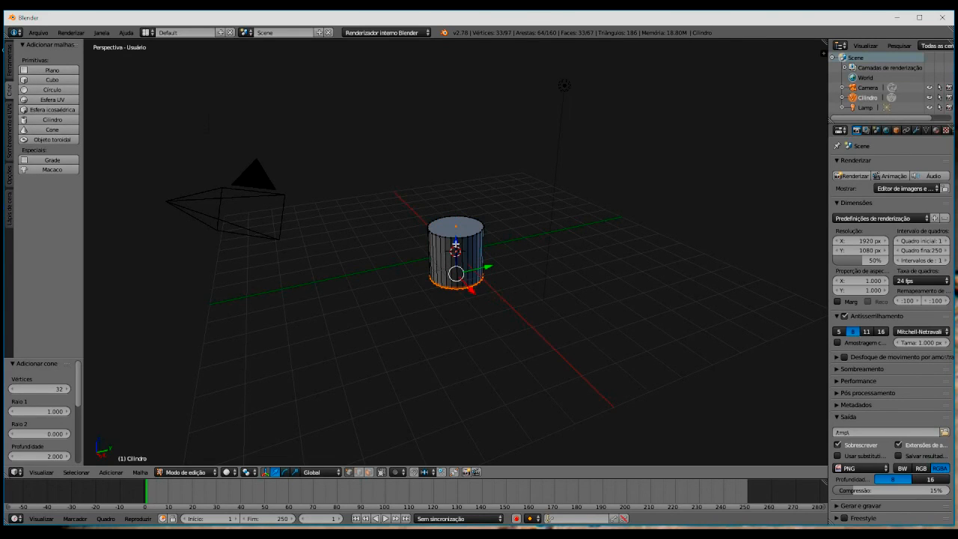
key(g)
key(z)
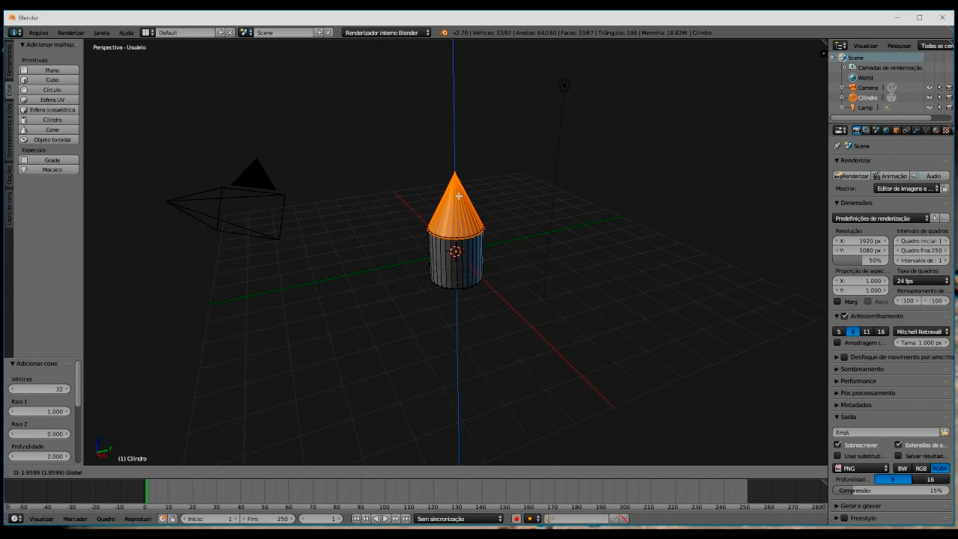
click(459, 192)
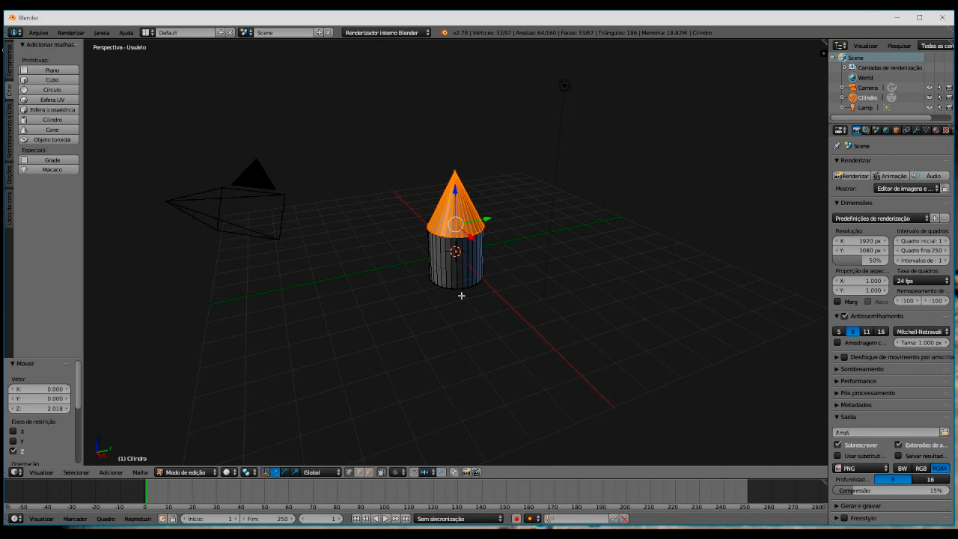
- Select the cylinder's bottom face in face select mode and move it -4.753 along Z to lengthen the body
right_click(462, 287)
middle_drag(462, 287, 453, 247)
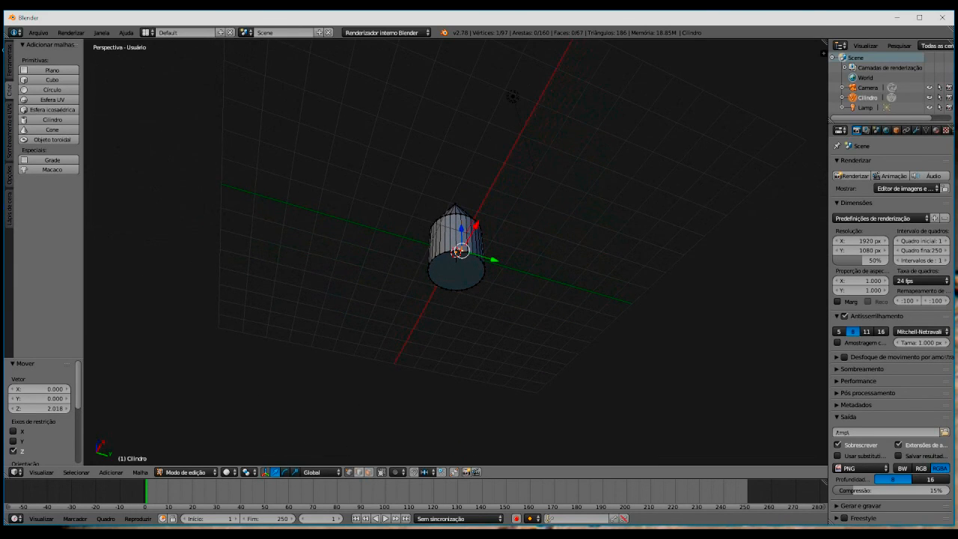
click(368, 473)
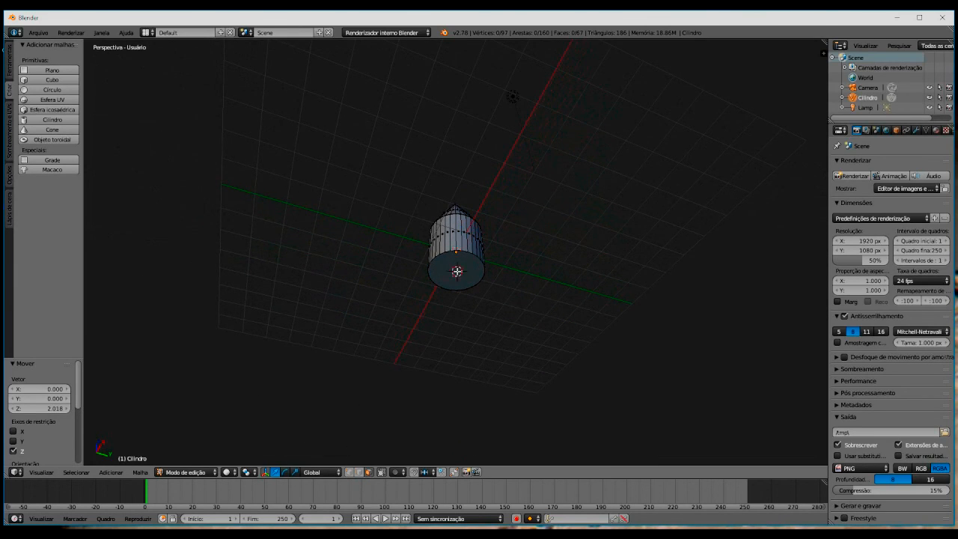
click(457, 270)
middle_drag(456, 270, 456, 340)
key(g)
key(z)
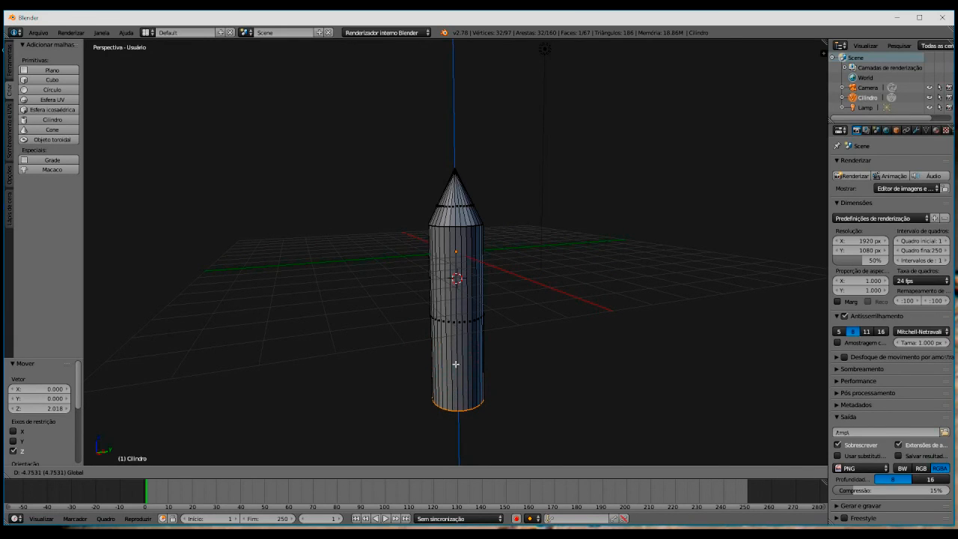
click(456, 363)
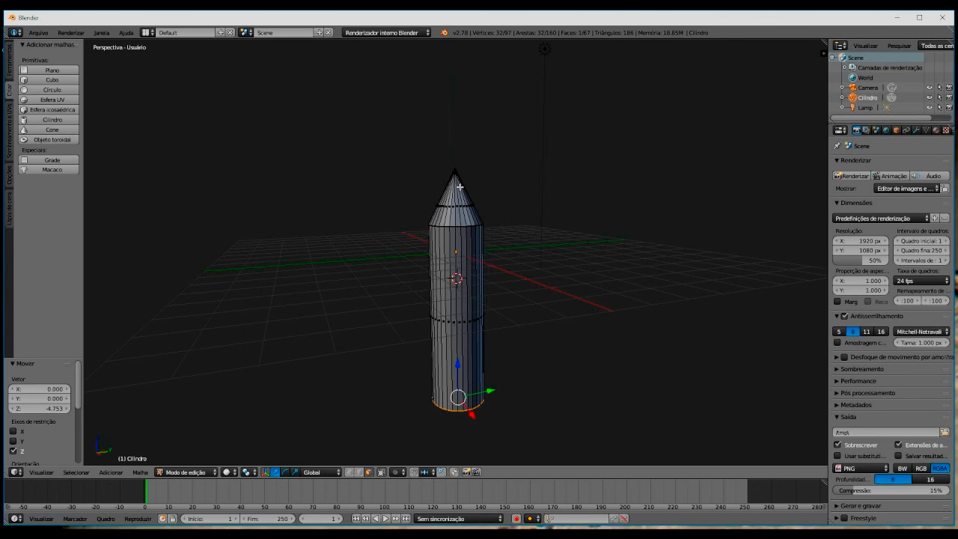
- Select the rocket's whole mesh, move it 5.624 along Z above the grid, and return to Object Mode
key(a)
key(a)
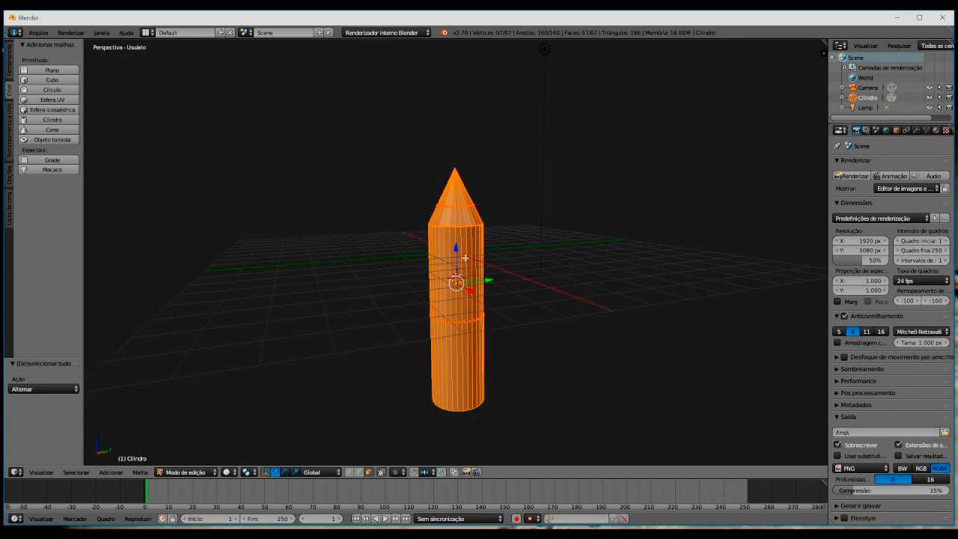
drag(456, 248, 455, 96)
click(454, 96)
middle_drag(376, 137, 336, 193)
scroll(347, 205, down, 2)
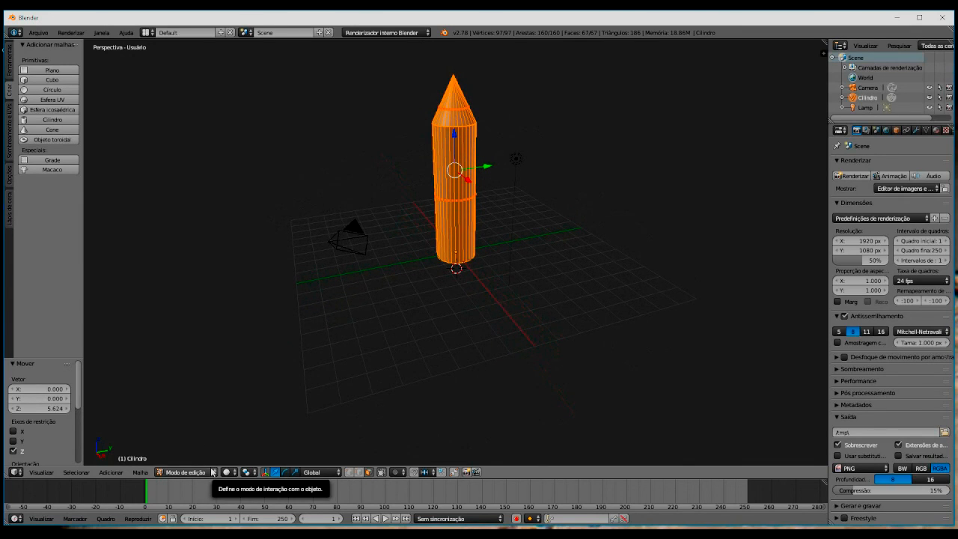
key(Tab)
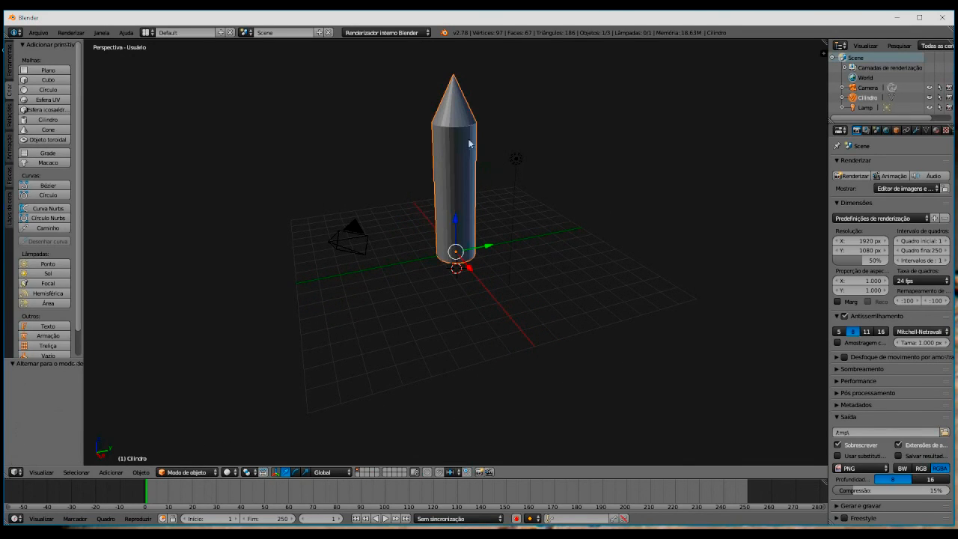
click(463, 111)
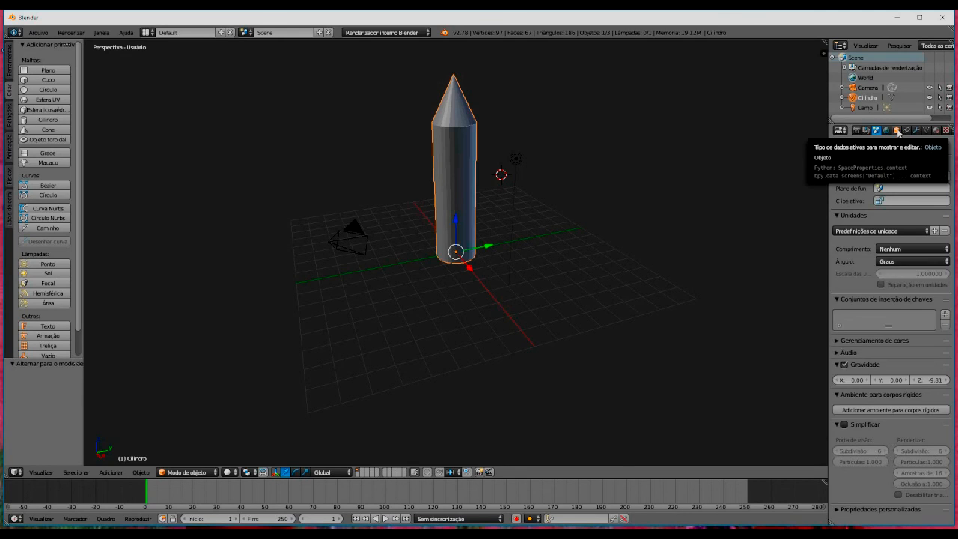
- Rename the cylinder object as Foguete in its object properties
click(897, 131)
click(881, 163)
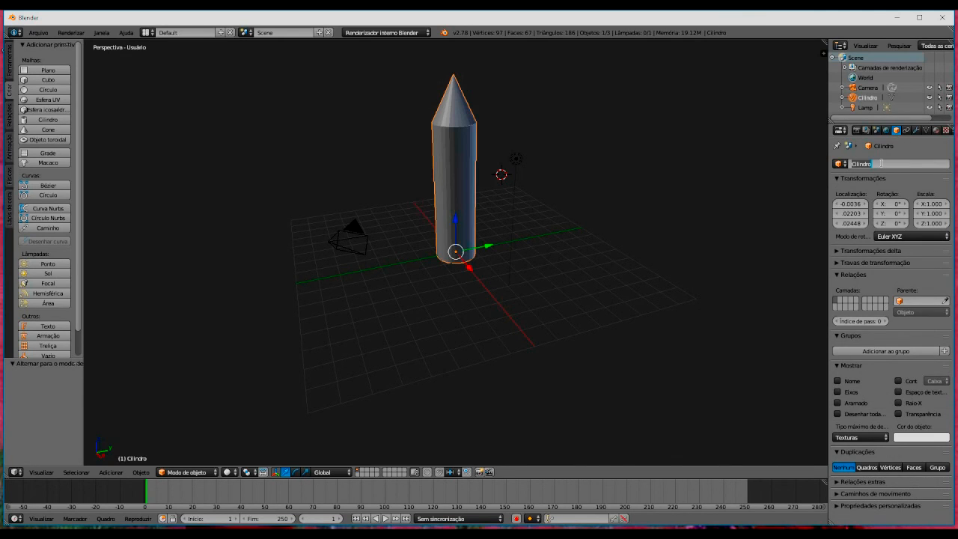
text(Foguete)
key(Return)
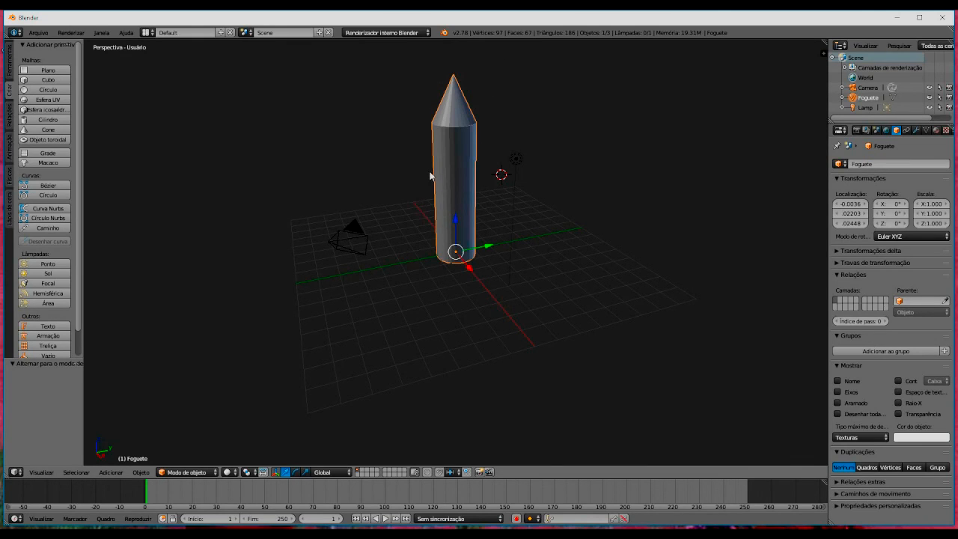
- Add a UV sphere moved 5.693 along X and a cube moved -7.505 along Y on either side of the rocket
click(46, 99)
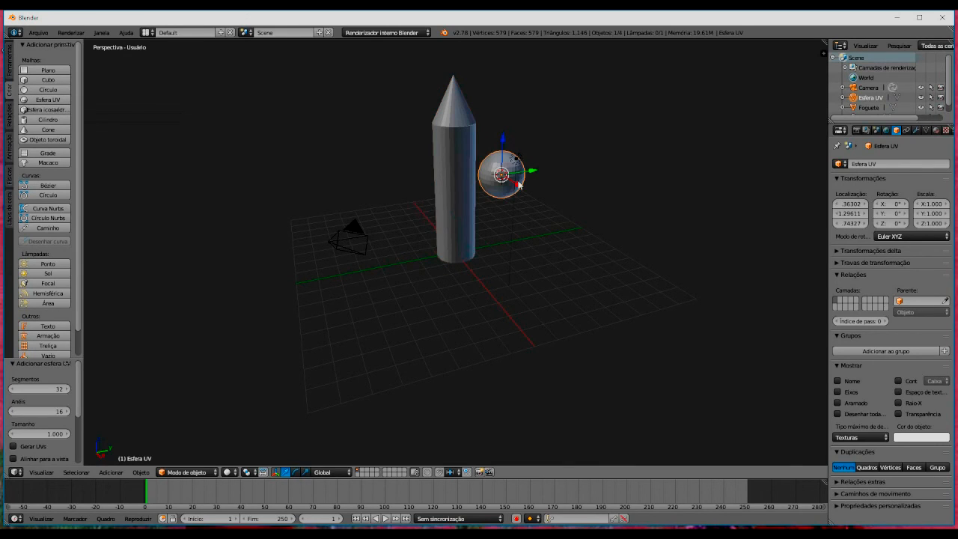
drag(520, 186, 593, 249)
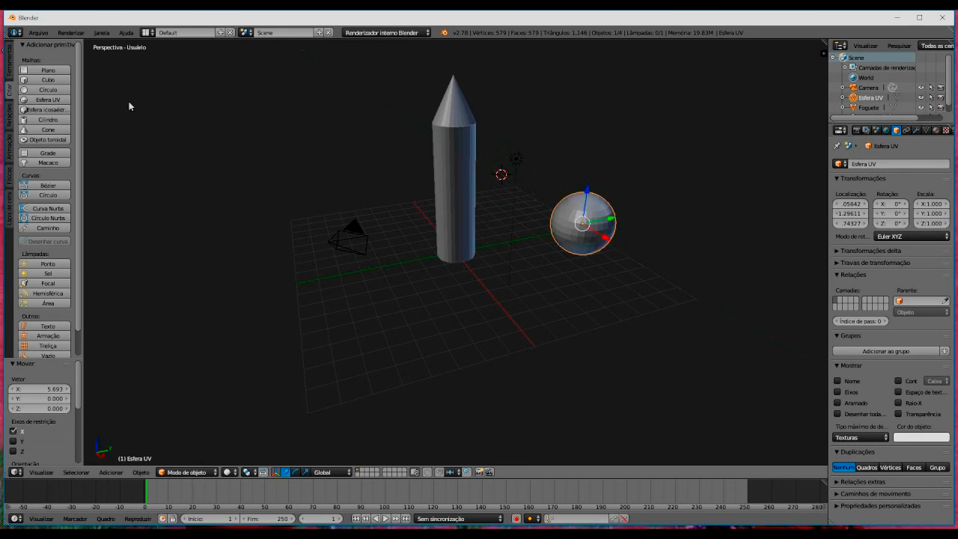
click(48, 79)
drag(517, 185, 366, 223)
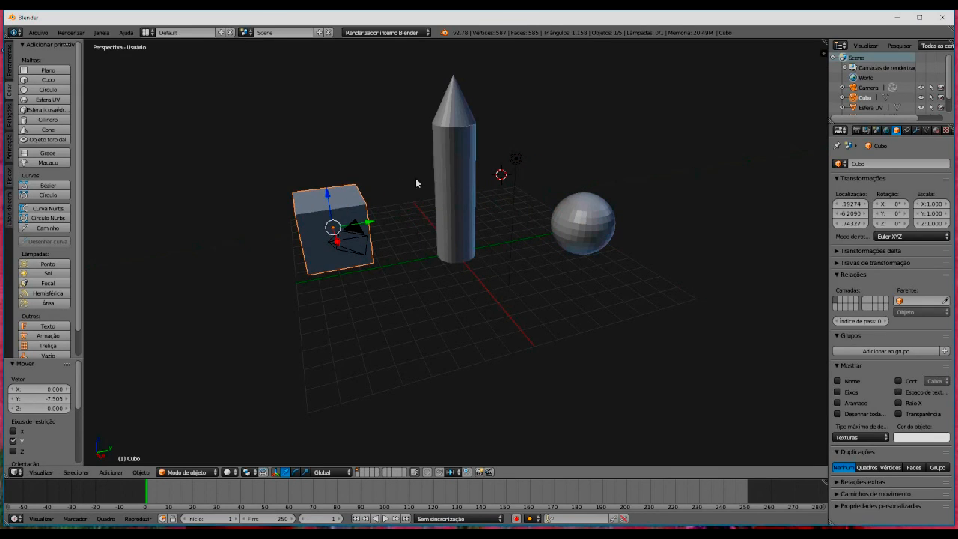
- Save the scene in the Documents folder as projeto foguete.blend
click(39, 32)
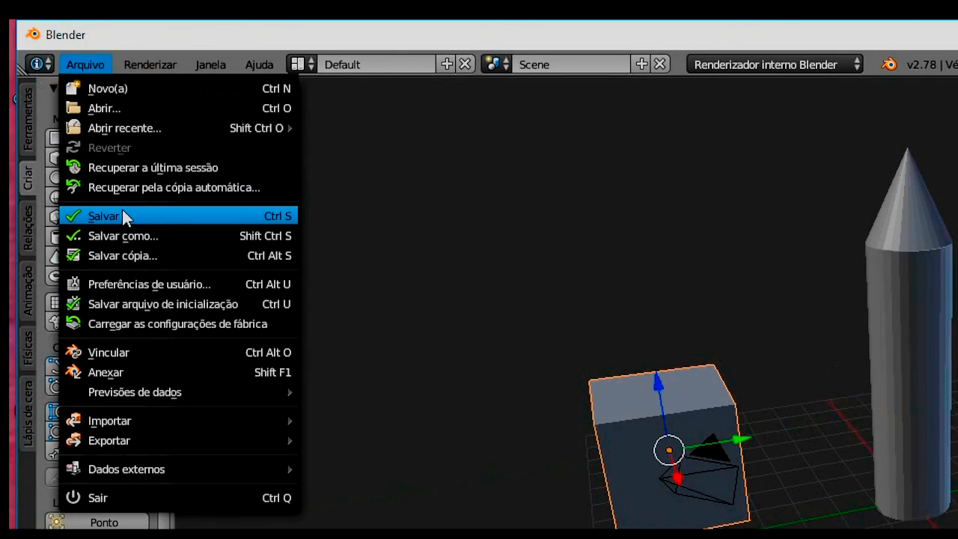
click(122, 214)
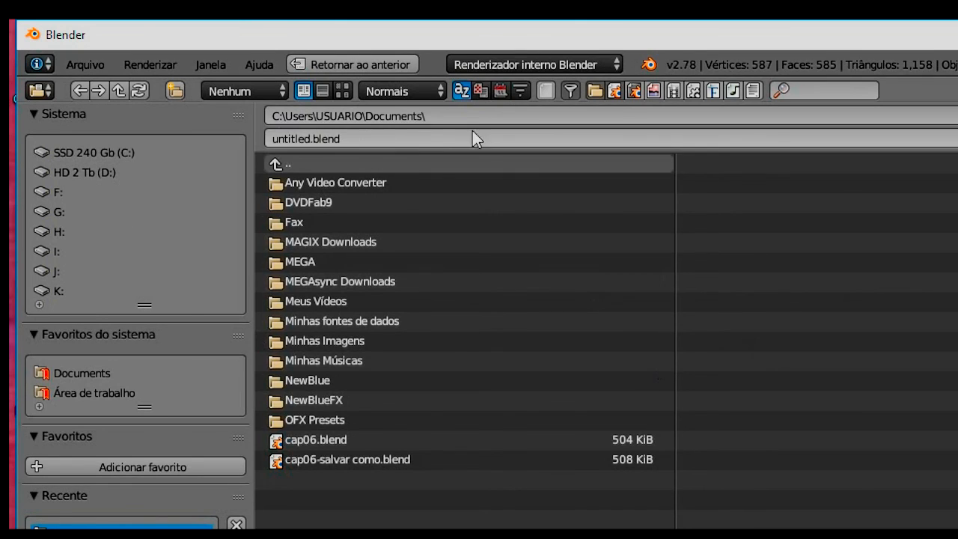
click(303, 139)
drag(310, 139, 168, 138)
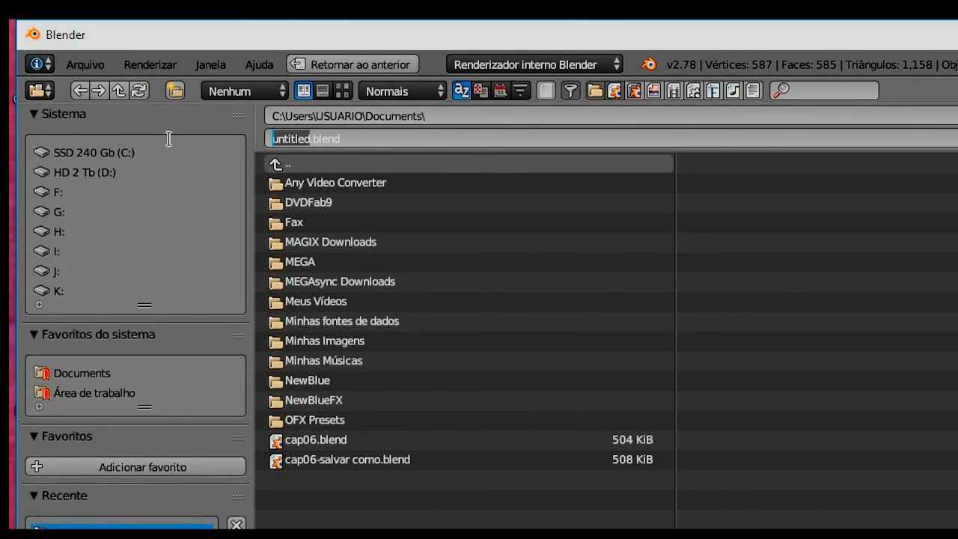
text(proje)
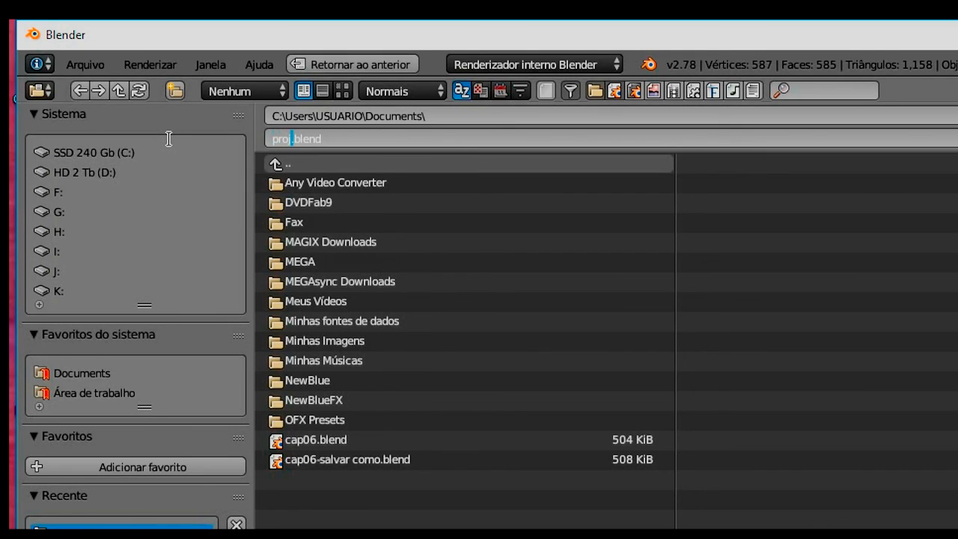
text(to foguete)
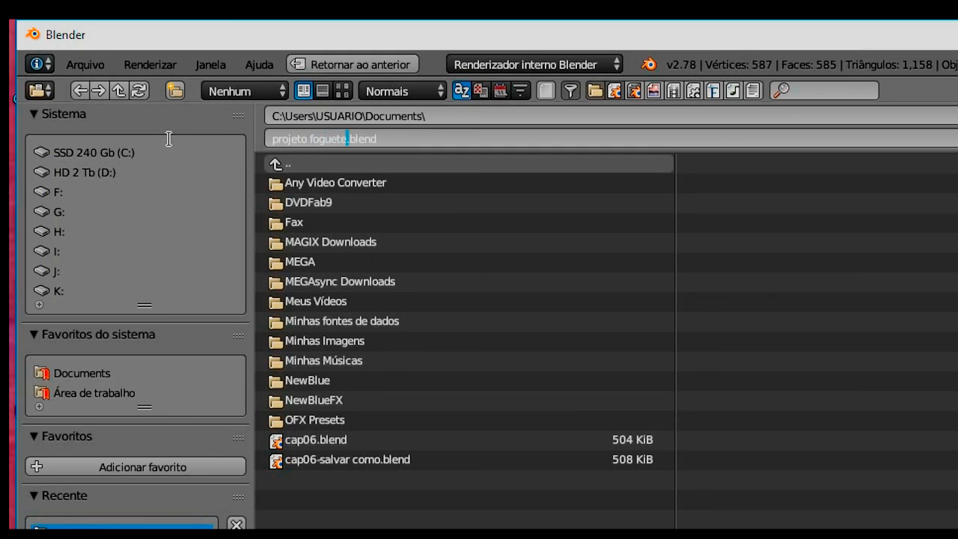
key(Return)
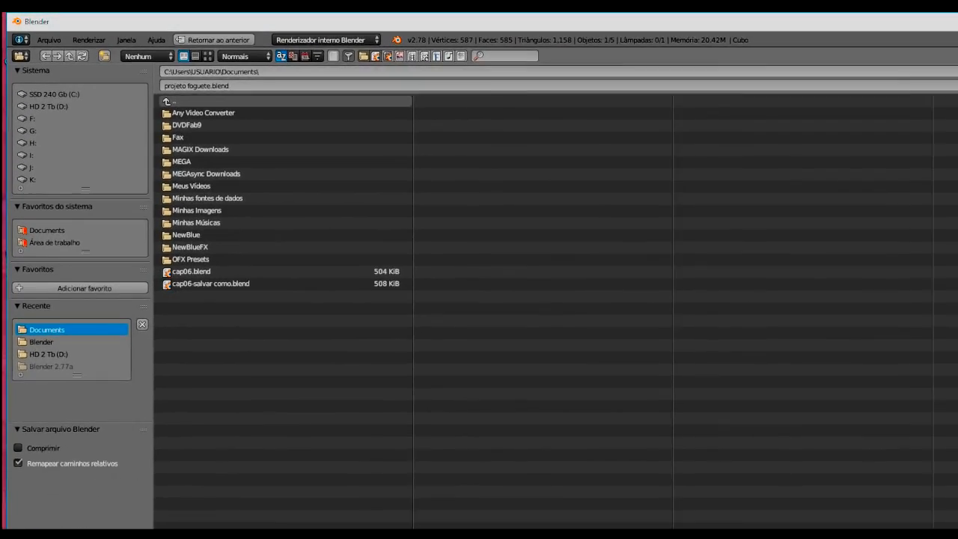
click(922, 59)
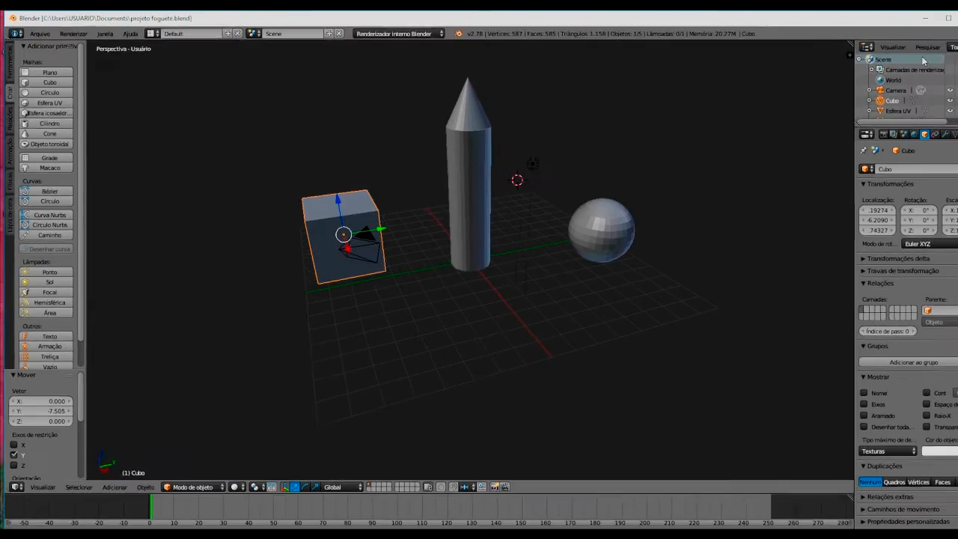
- Start a new scene from the startup file and move the default cube 3.369 along Y
click(528, 333)
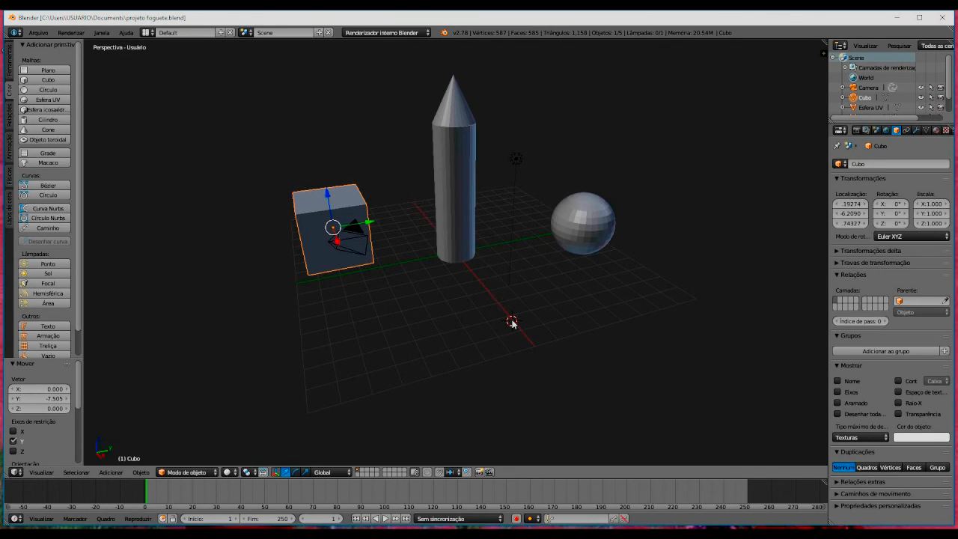
key(ctrl+n)
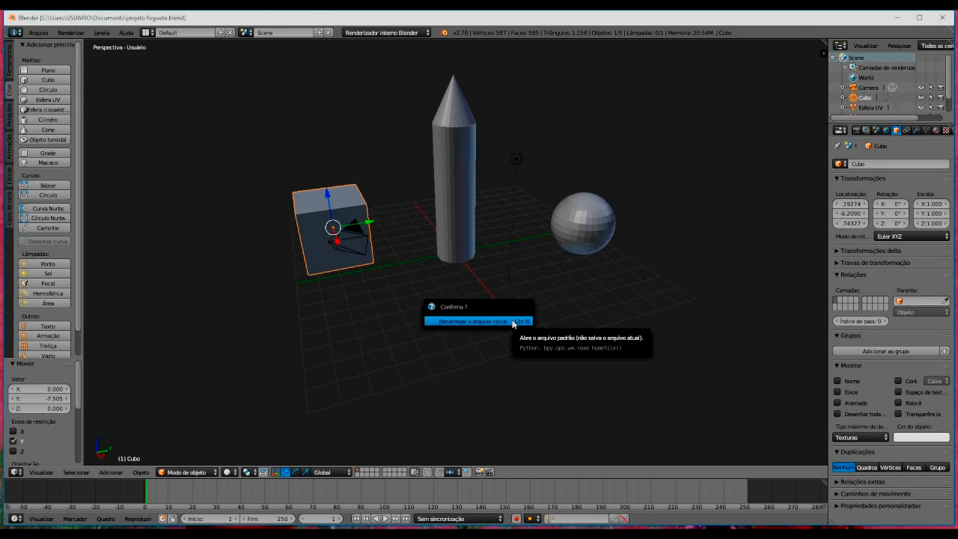
click(513, 324)
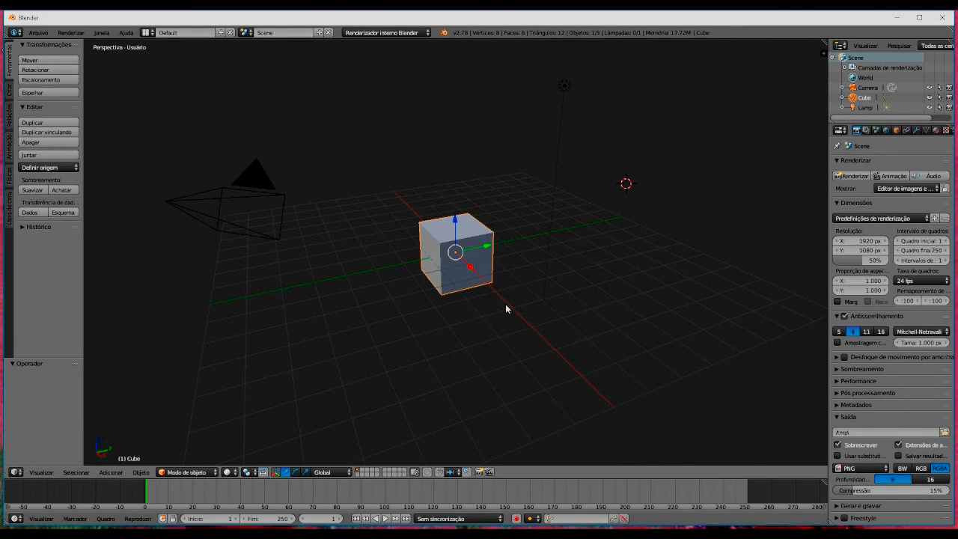
click(455, 253)
drag(487, 246, 565, 229)
- In Edit Mode, raise the cube's rear top vertex 1.846 along Z
click(190, 473)
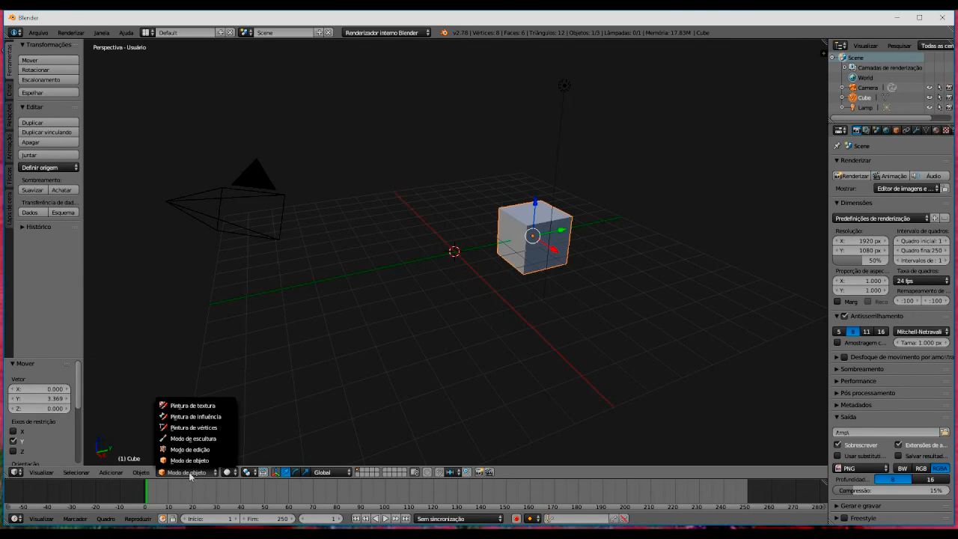
click(208, 449)
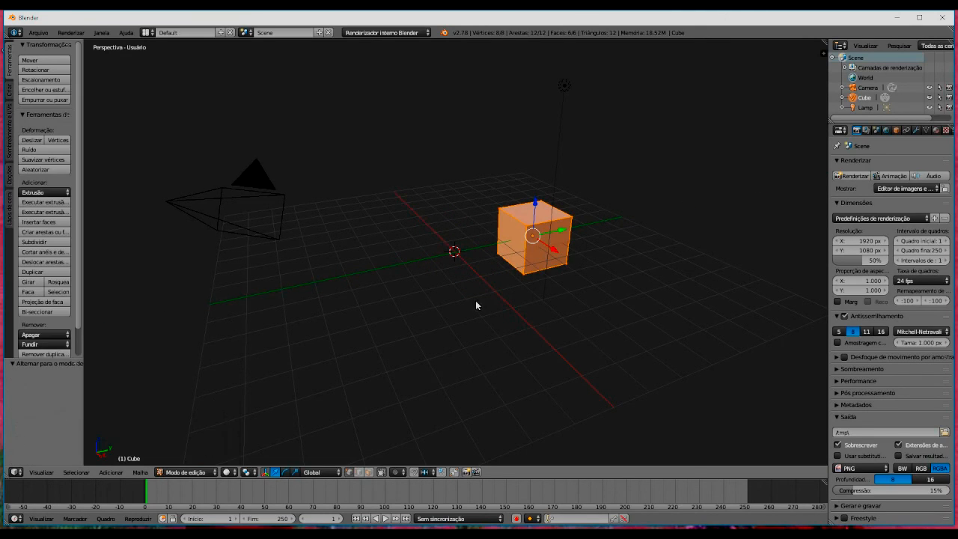
right_click(537, 213)
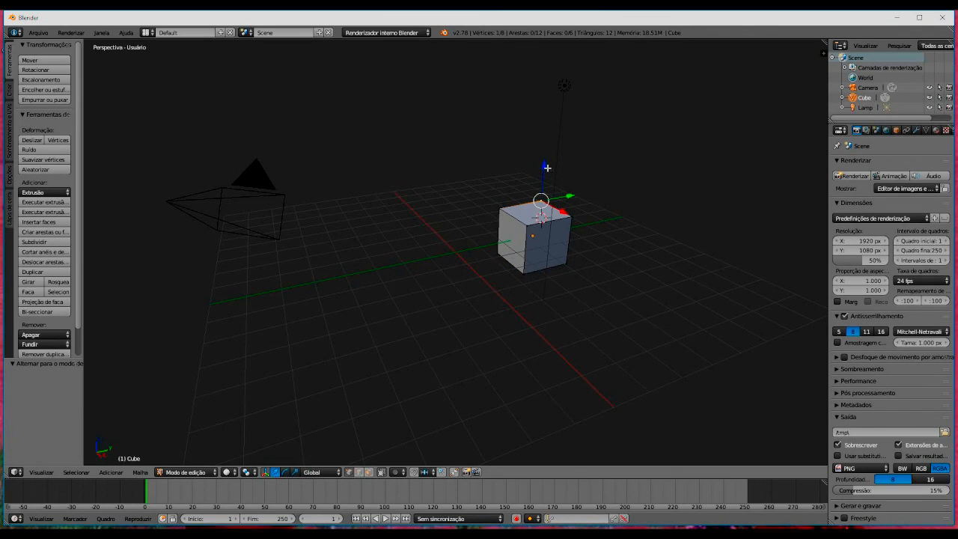
drag(547, 166, 547, 121)
- Move the cube's front top vertex -1.850 along Y and return to Object Mode
right_click(527, 225)
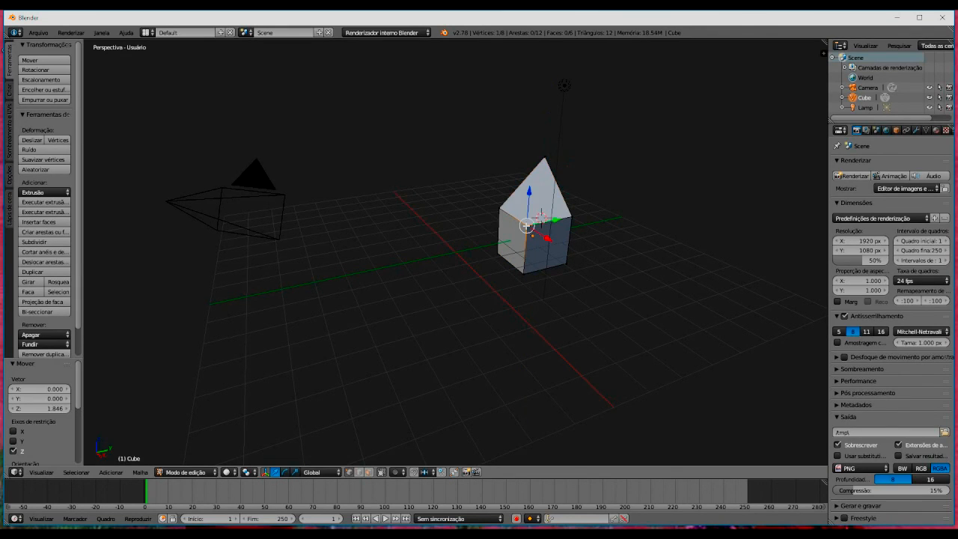
key(g)
key(y)
click(510, 235)
click(410, 286)
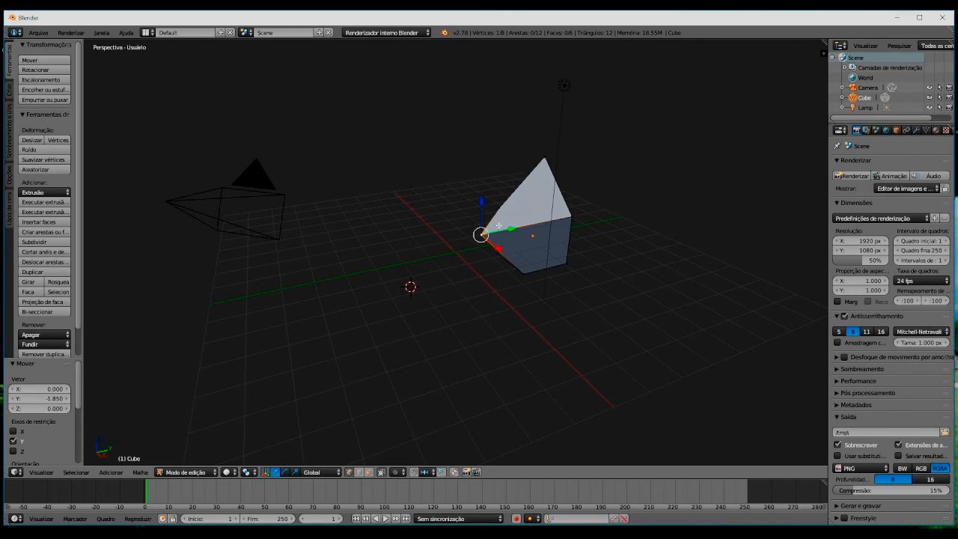
click(191, 473)
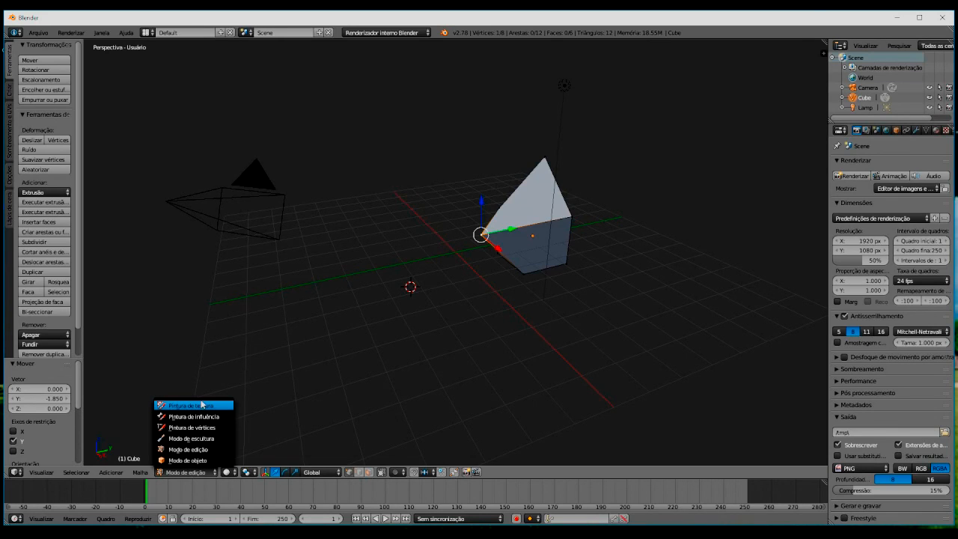
click(210, 460)
click(281, 251)
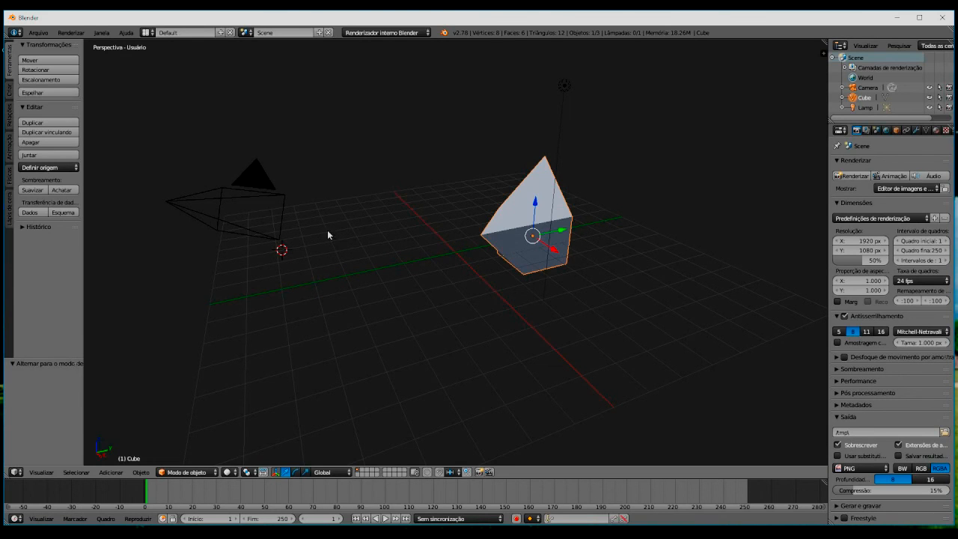
- Link the Foguete object from projeto foguete.blend into the current scene
click(37, 33)
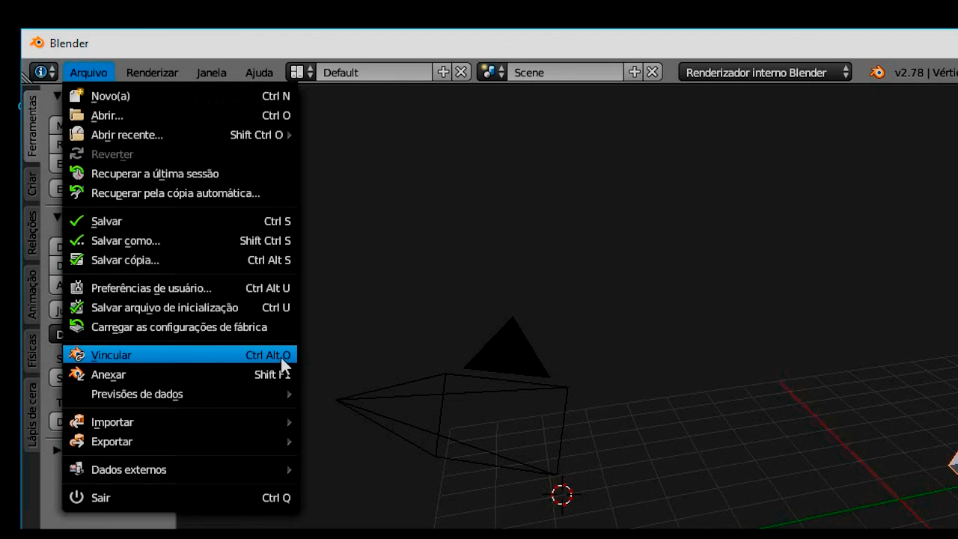
click(240, 357)
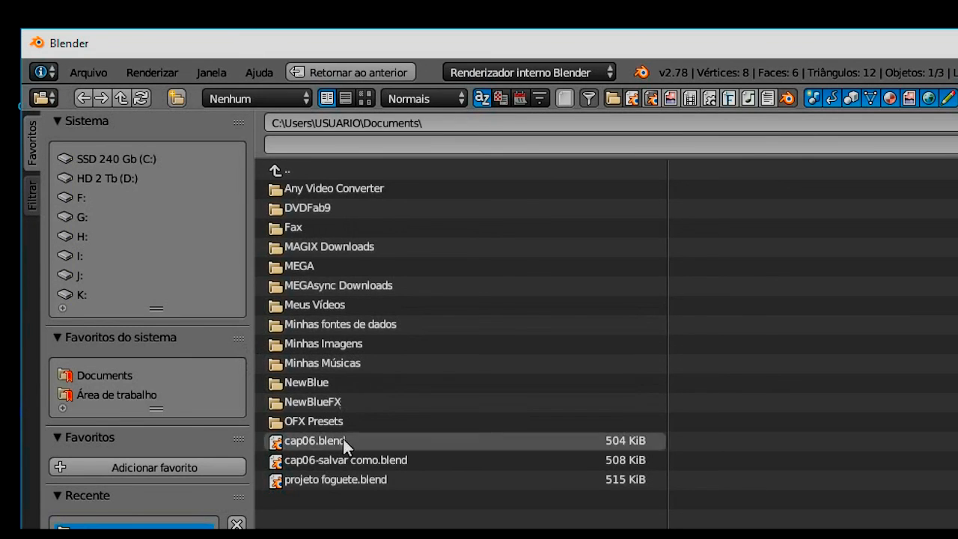
double_click(341, 480)
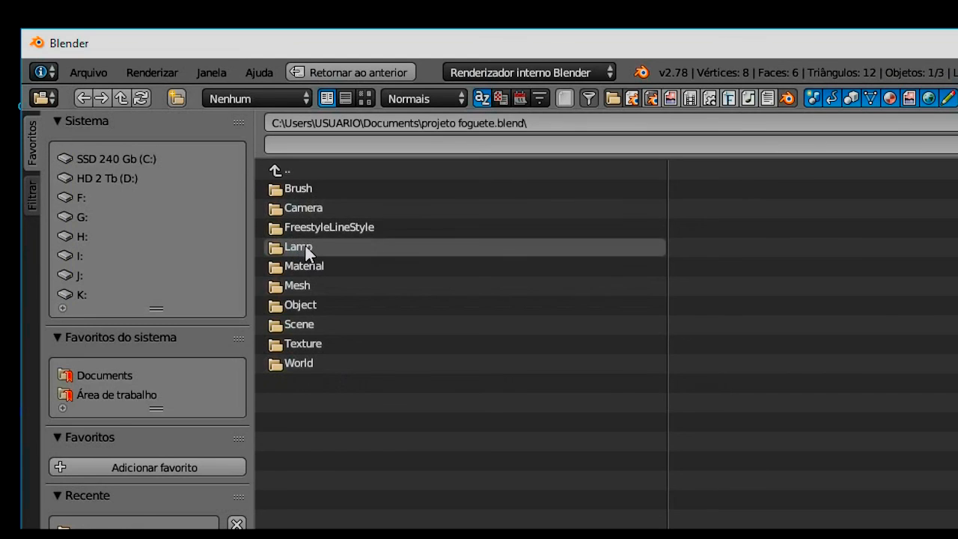
click(297, 307)
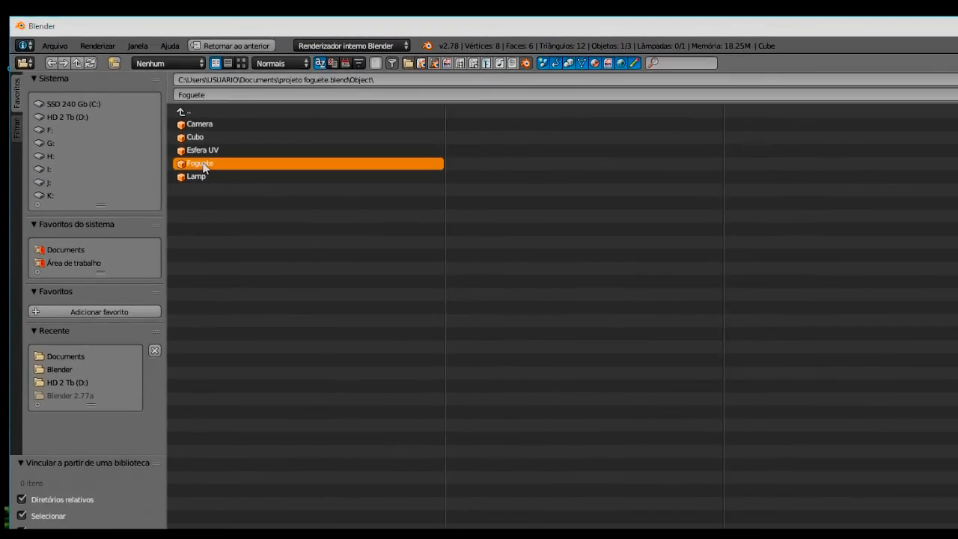
double_click(309, 249)
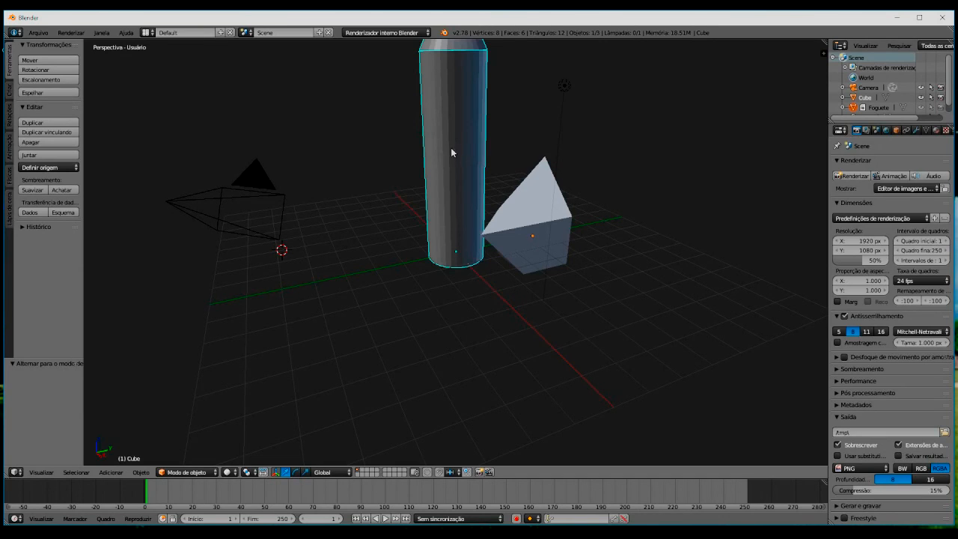
- Select the linked rocket and examine it beside the reshaped cube from different distances and angles
scroll(454, 111, down, 4)
scroll(454, 111, up, 4)
scroll(454, 111, down, 4)
scroll(454, 111, up, 1)
right_click(462, 170)
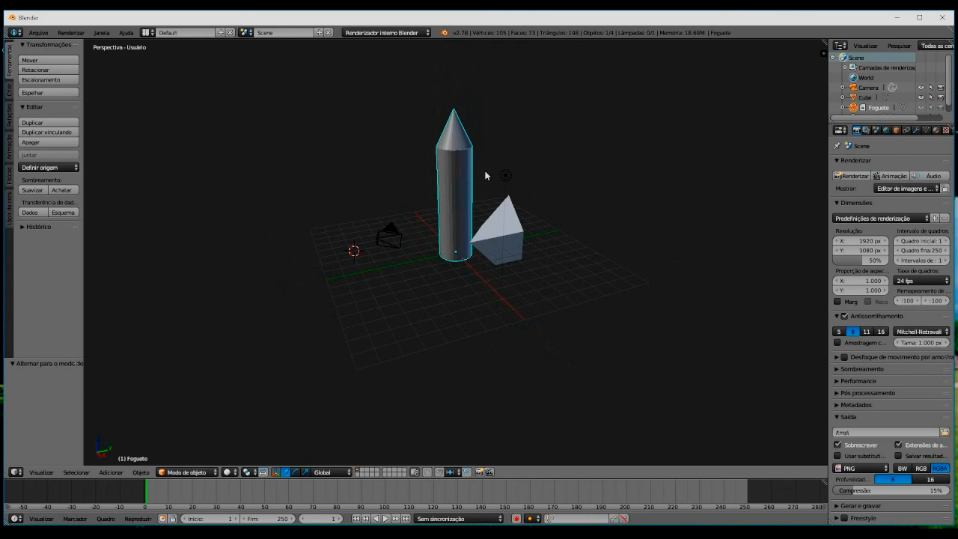
click(449, 193)
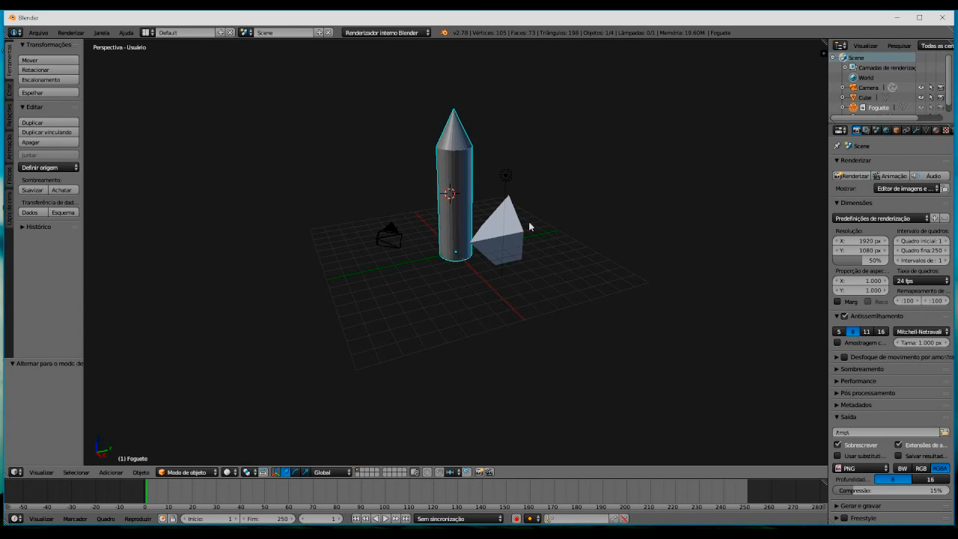
scroll(529, 226, up, 5)
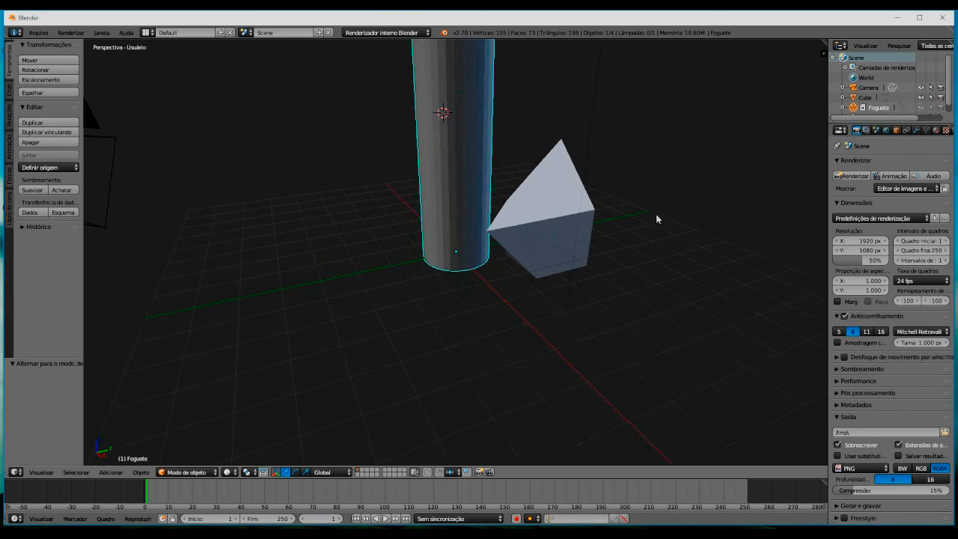
middle_drag(548, 193, 360, 259)
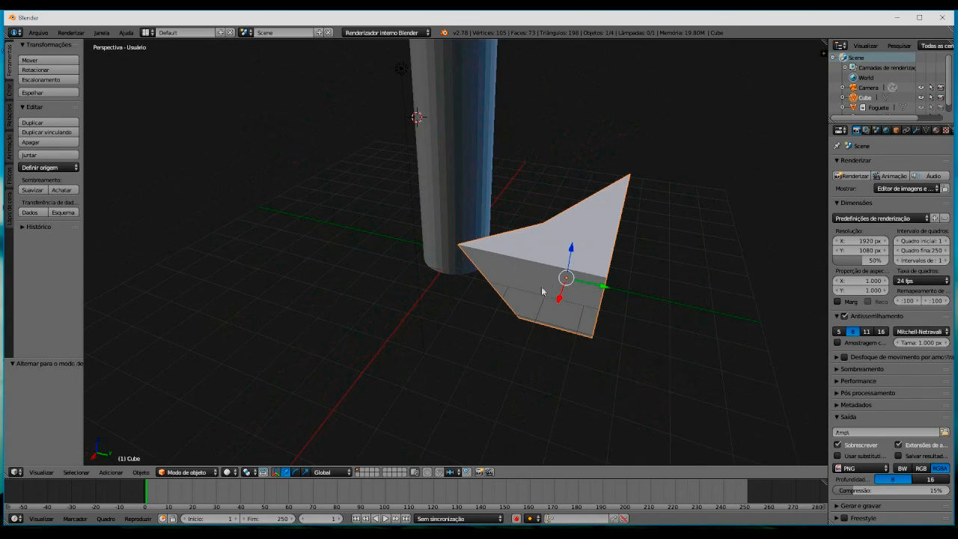
- Select the linked rocket and turn on the Screencast Keys display for the 3D view
middle_drag(500, 214, 357, 270)
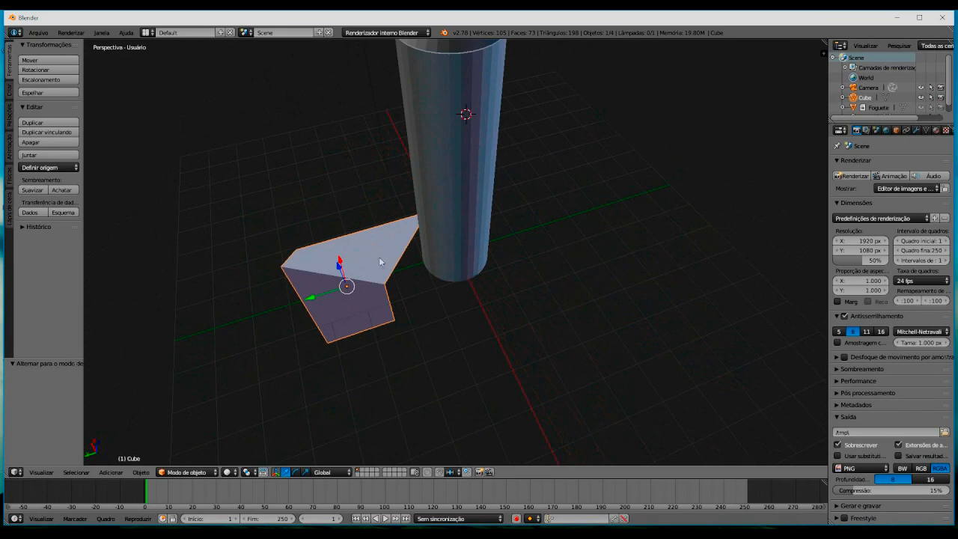
middle_drag(381, 306, 564, 319)
right_click(481, 159)
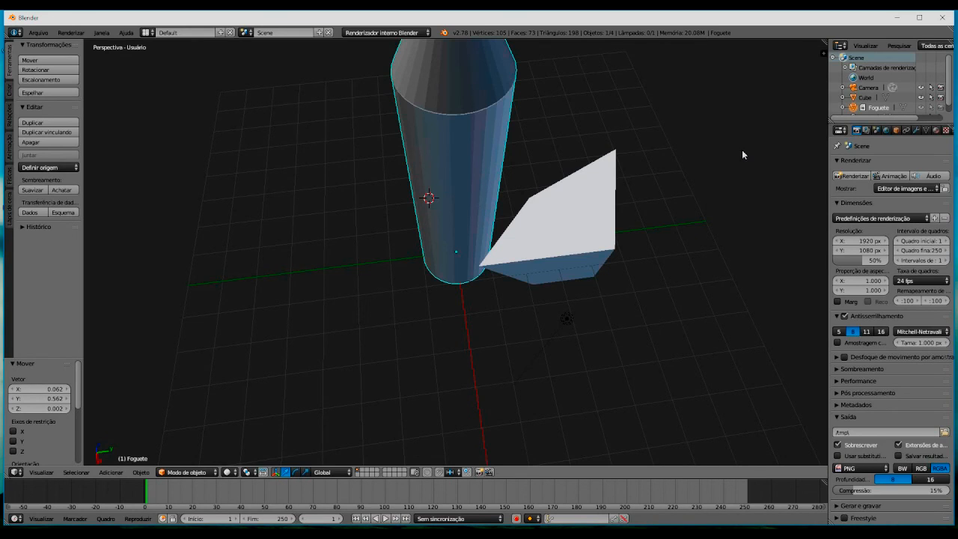
key(n)
click(798, 271)
click(593, 163)
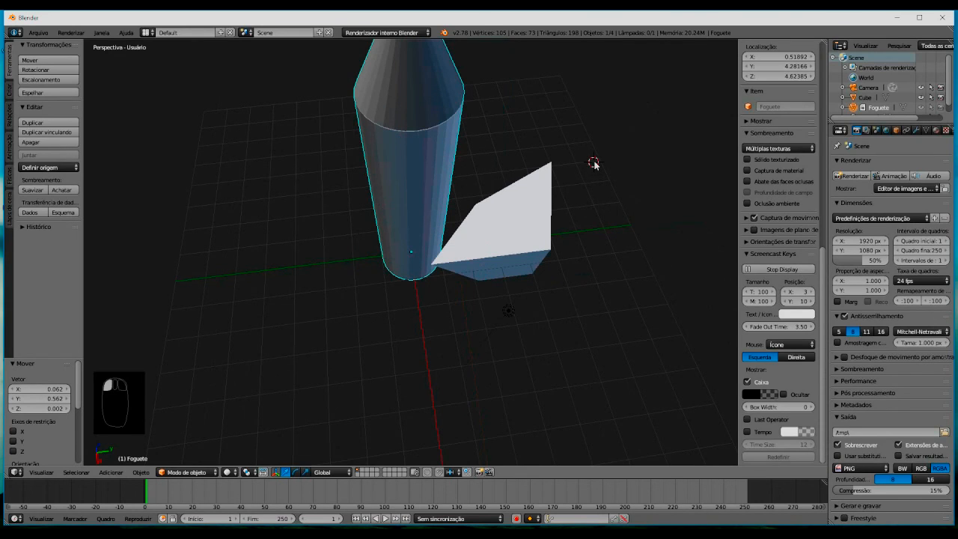
key(n)
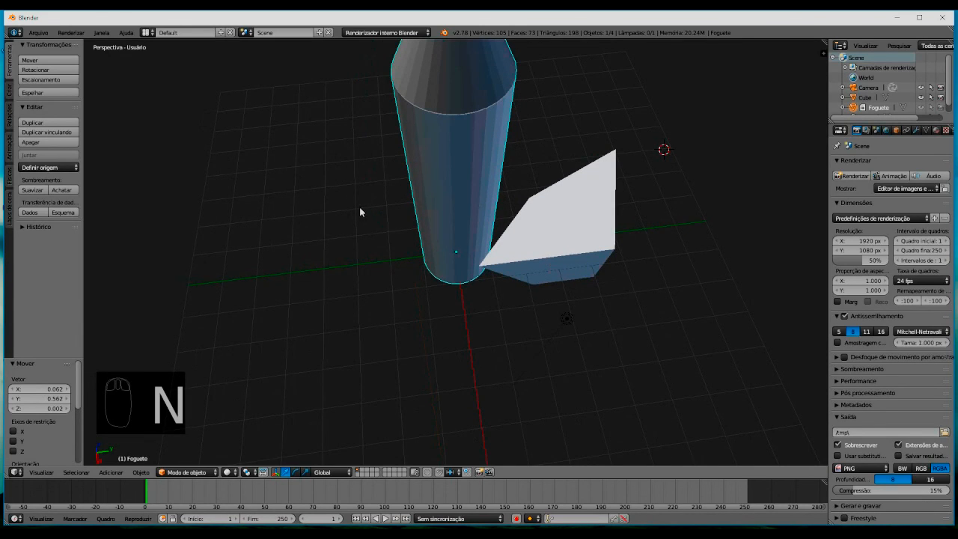
- Try to scale the linked rocket by 0.385 and rotate it by -703.568°
key(s)
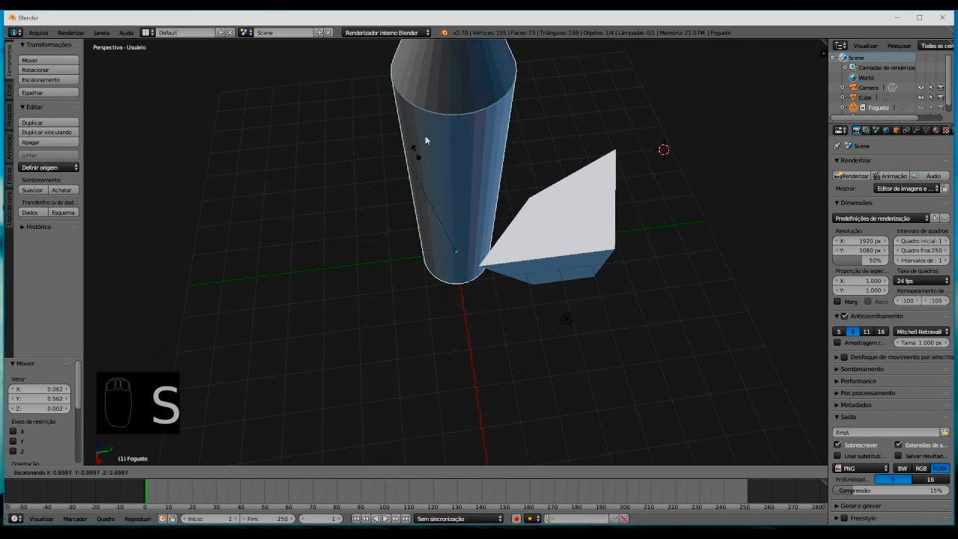
click(415, 242)
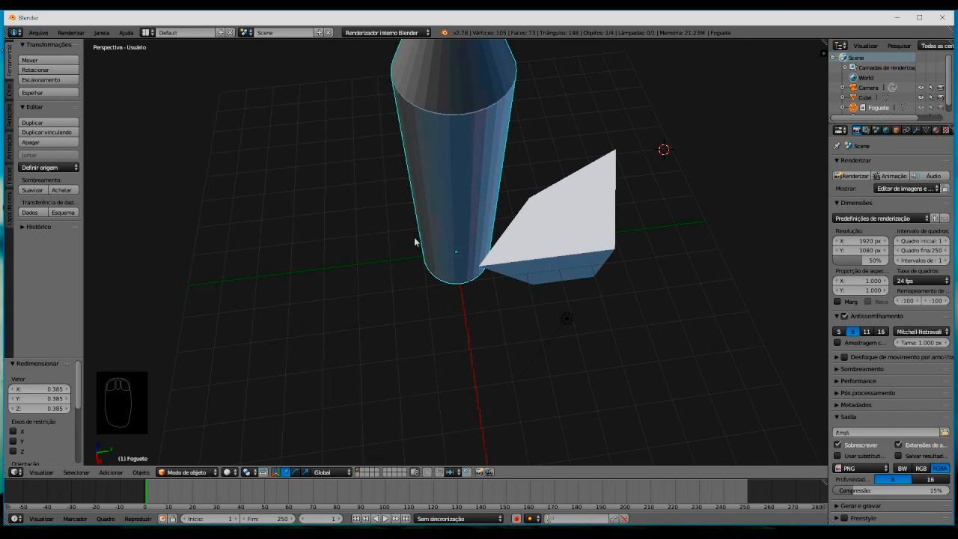
key(r)
click(418, 229)
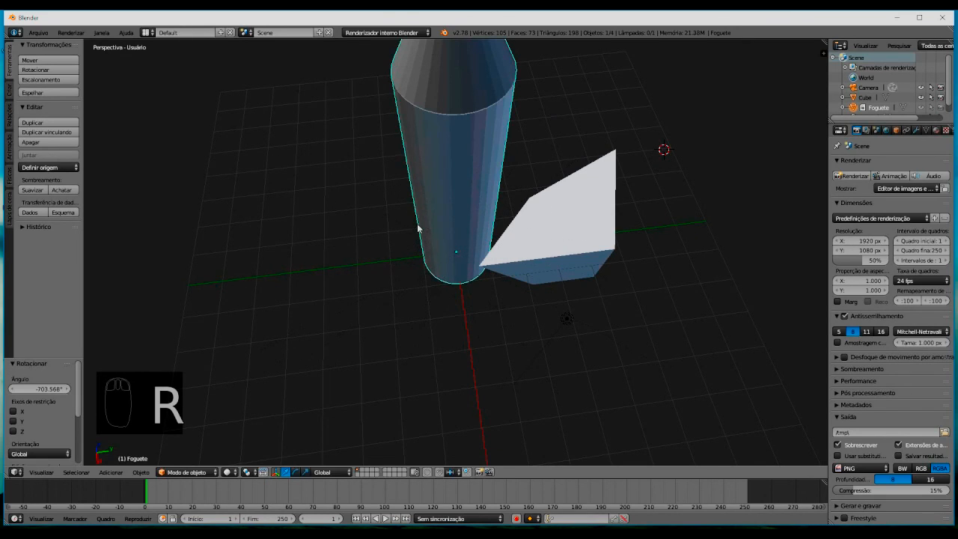
- Render the current frame to check the rocket and the cube, and return to the 3D view
middle_drag(459, 128, 438, 132)
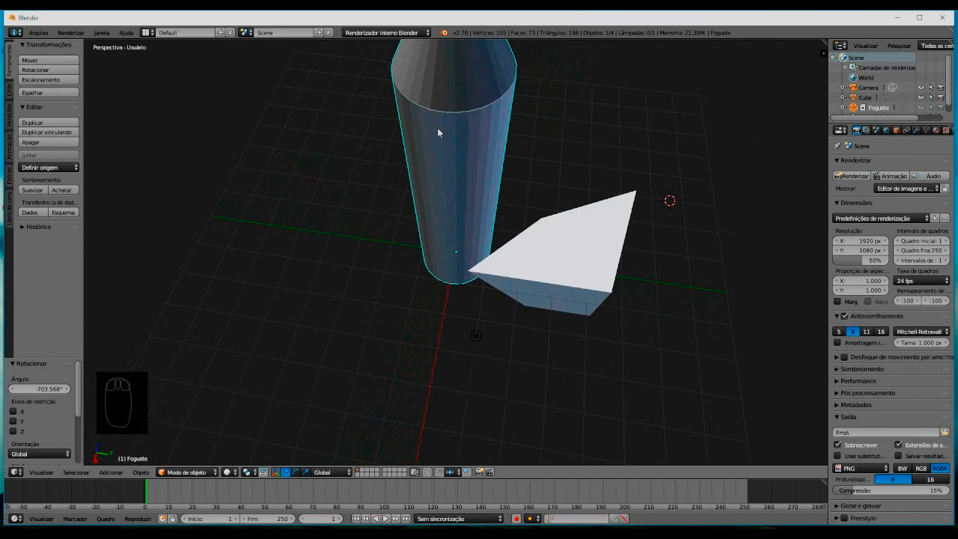
key(F12)
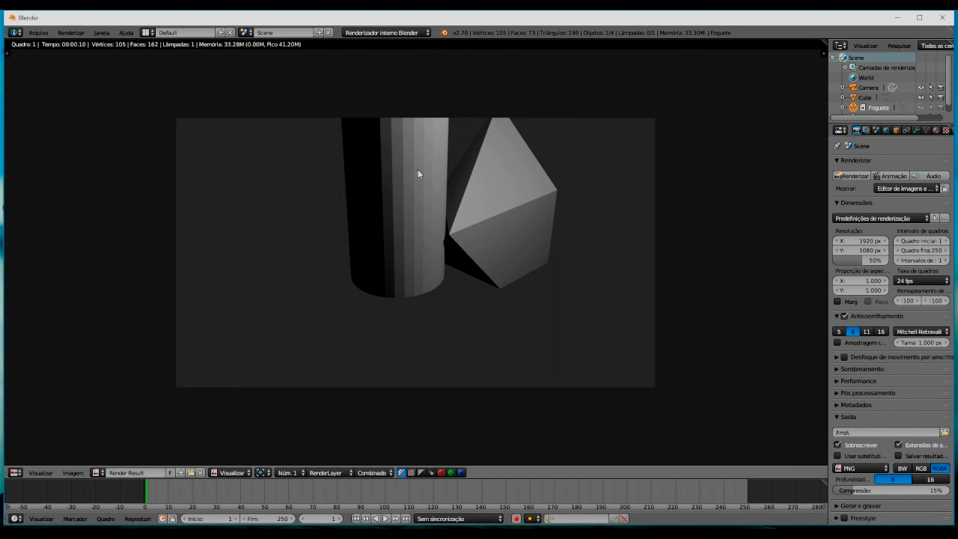
key(Escape)
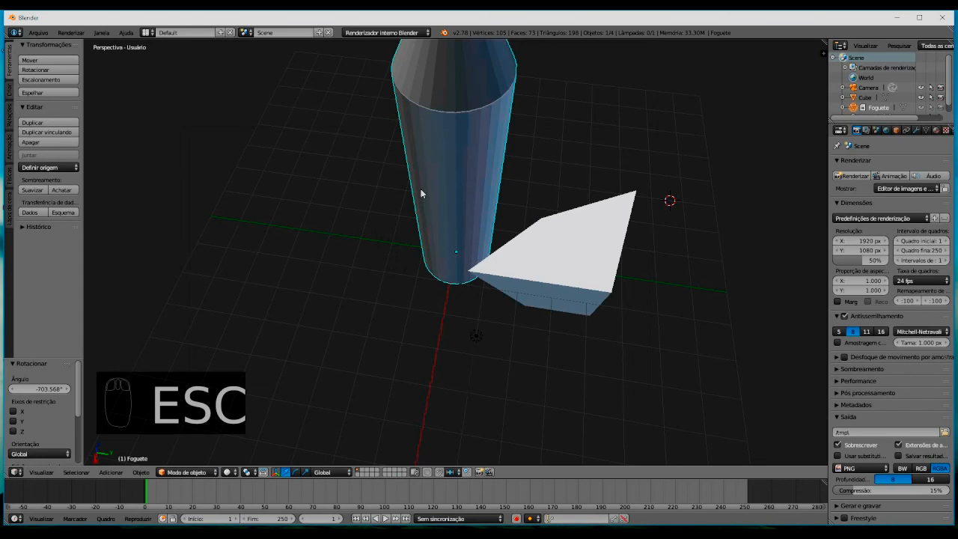
- Move the camera back 26.952 along its local Z axis to frame the whole rocket, and render the scene again
key(KP_0)
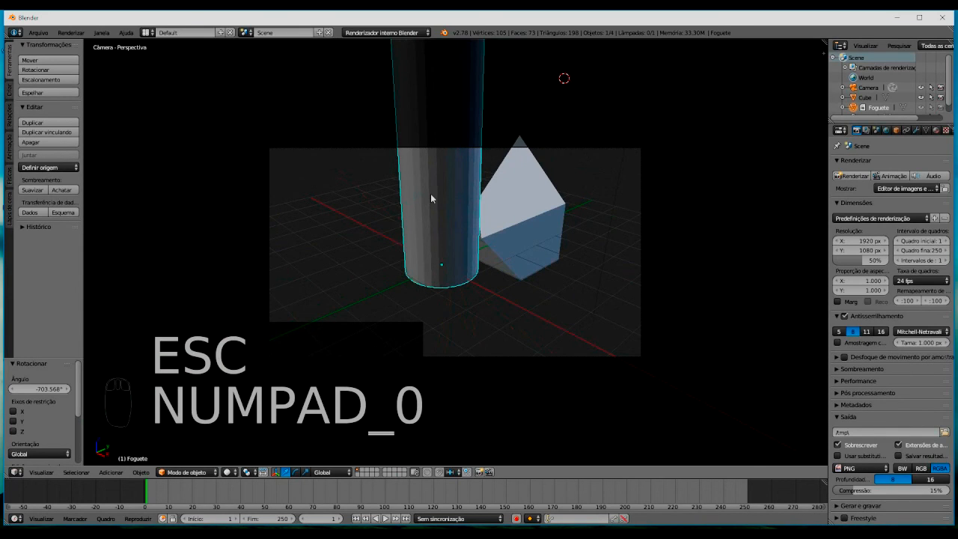
middle_drag(430, 193, 507, 186)
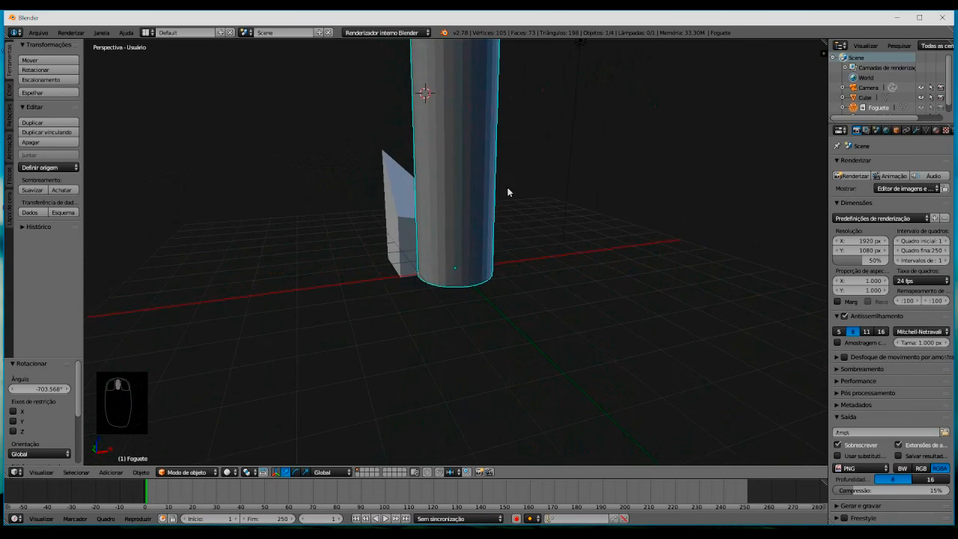
scroll(510, 176, down, 6)
right_click(586, 206)
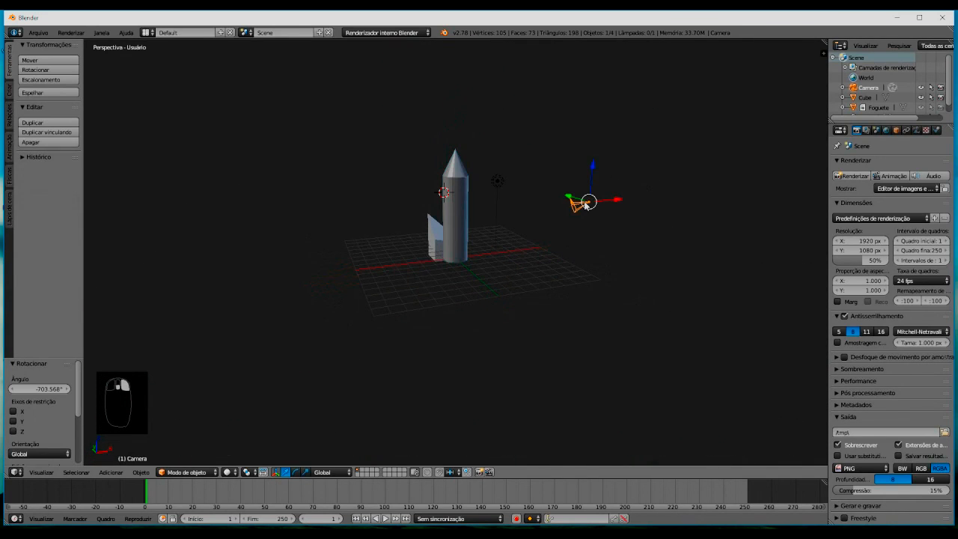
key(KP_0)
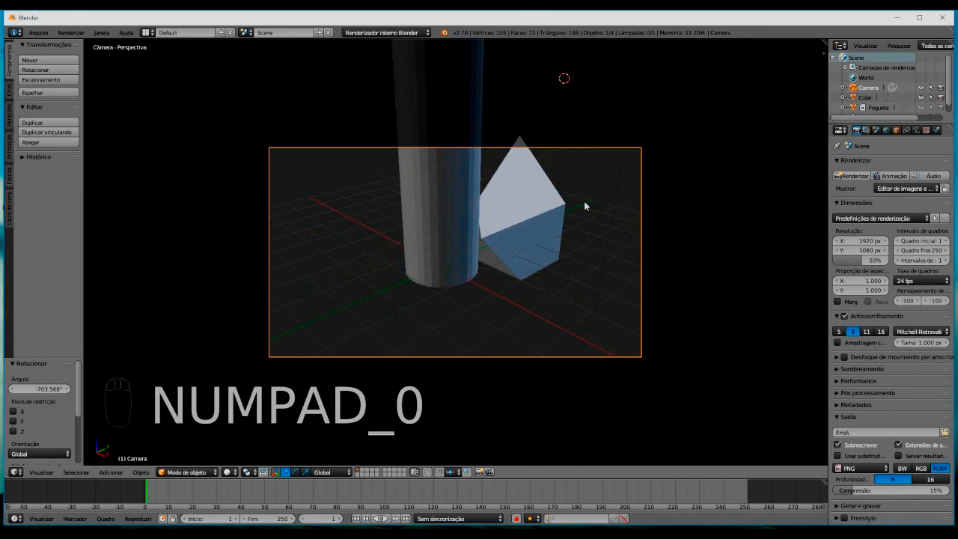
key(g)
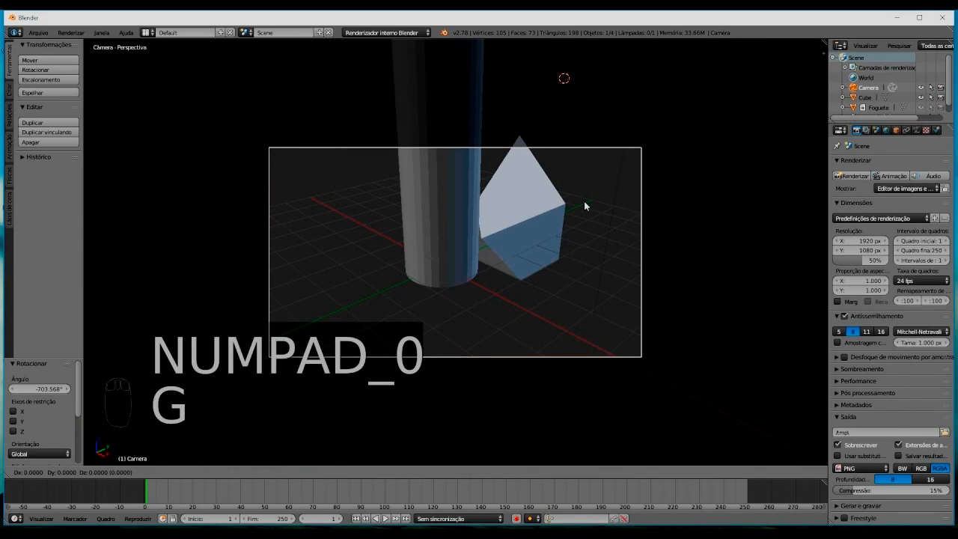
key(y)
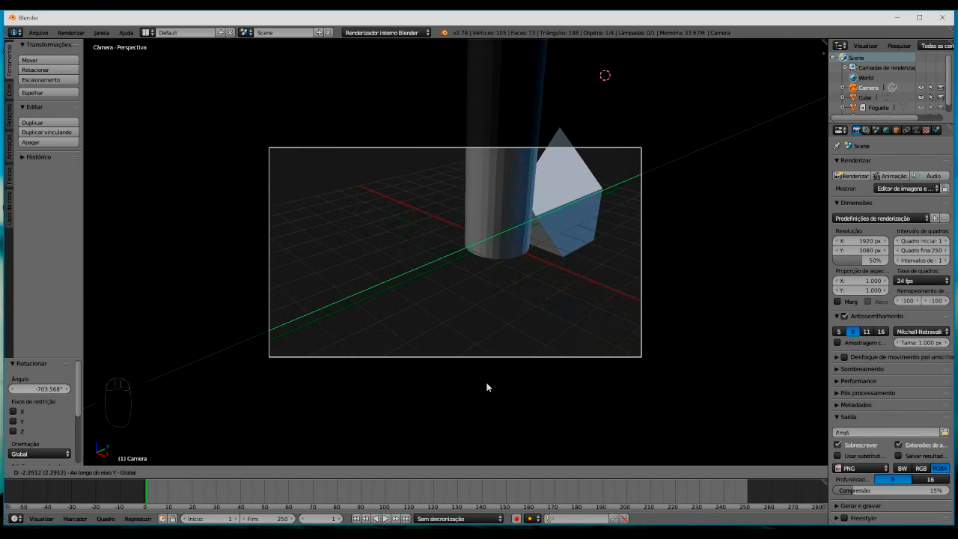
key(z)
key(z)
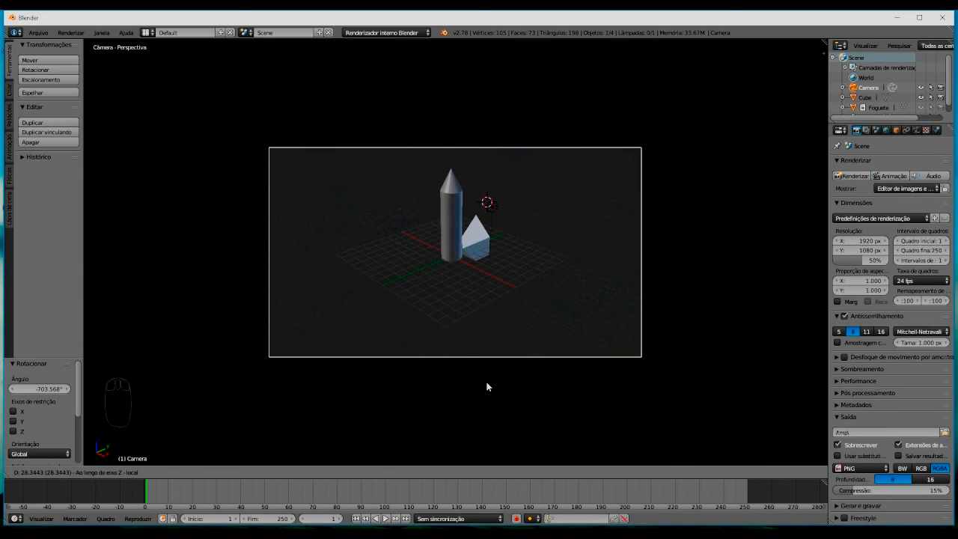
click(486, 385)
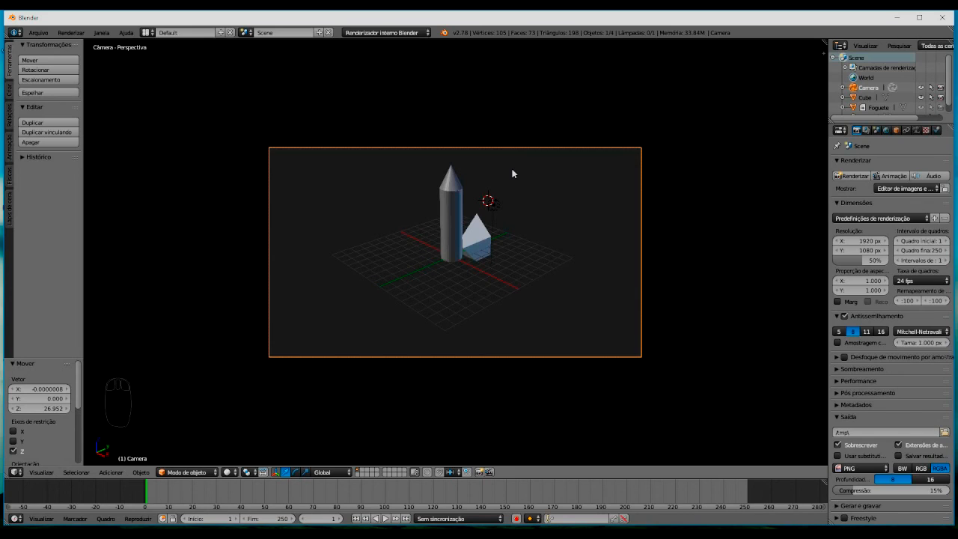
key(F12)
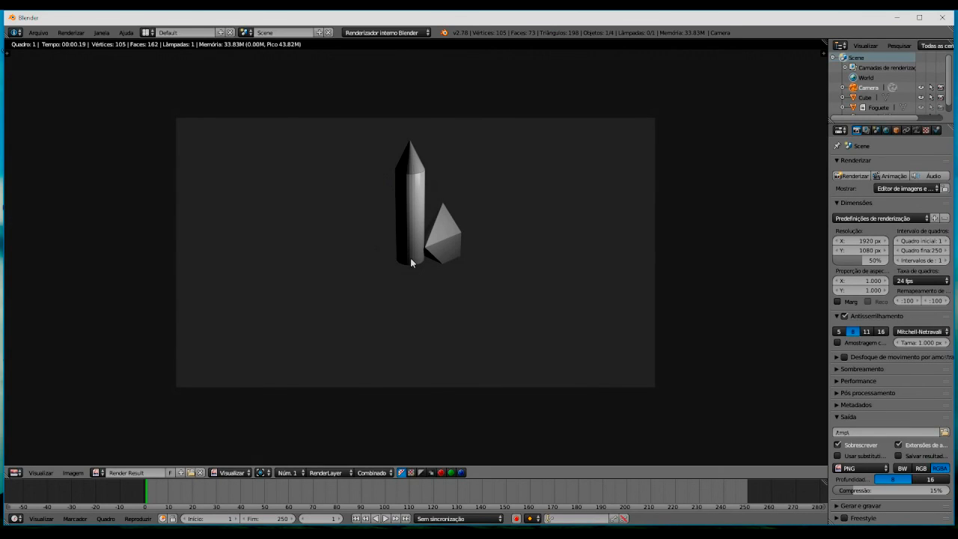
key(Escape)
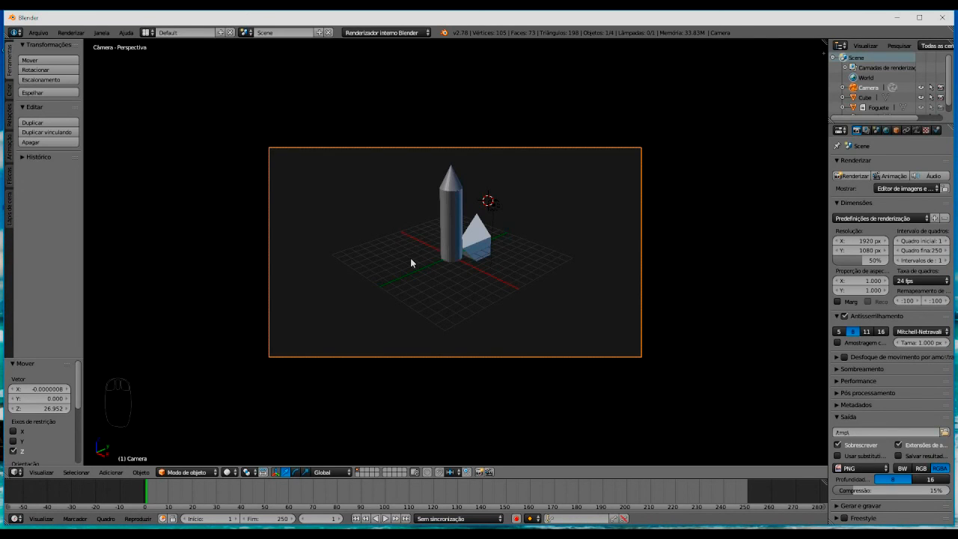
- Select the linked rocket and check which interaction modes are offered for it
scroll(410, 258, up, 4)
right_click(450, 183)
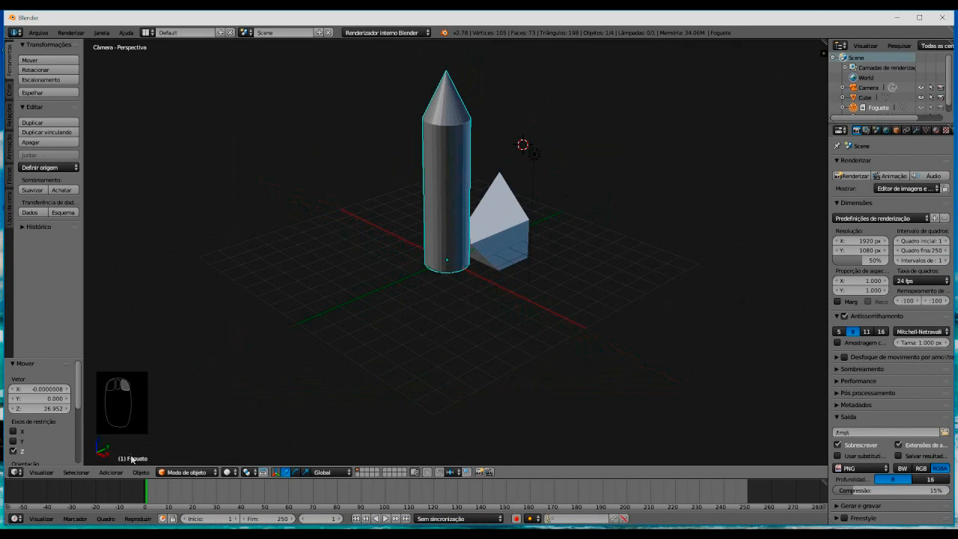
click(183, 473)
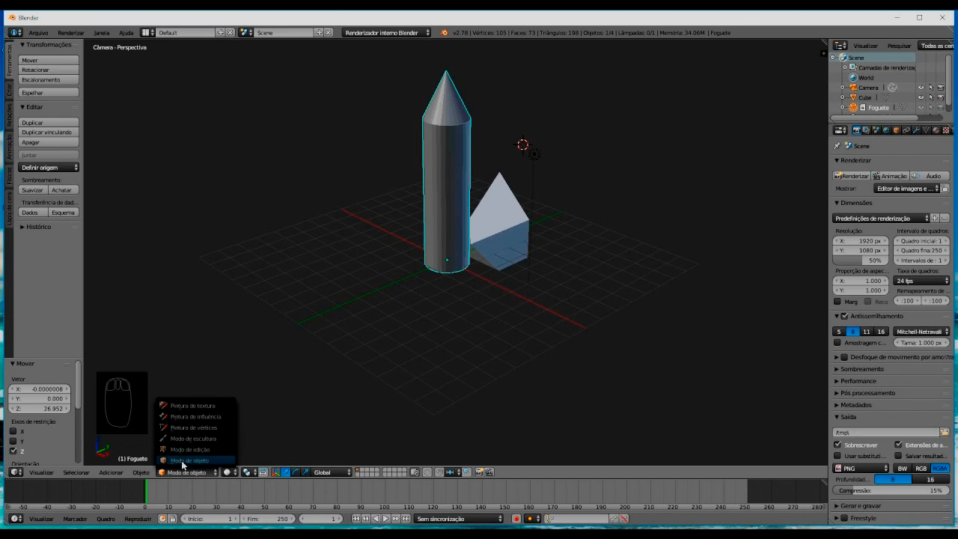
click(431, 171)
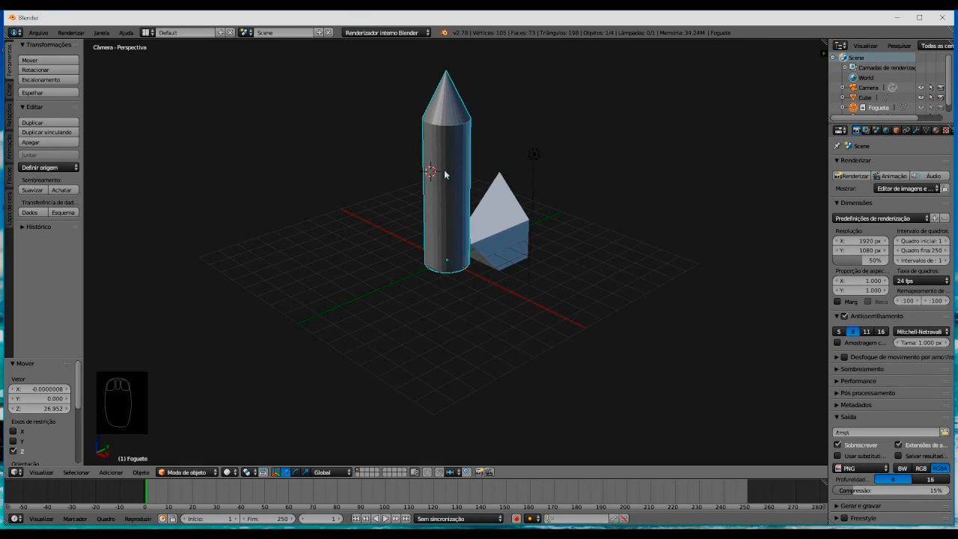
scroll(419, 171, down, 2)
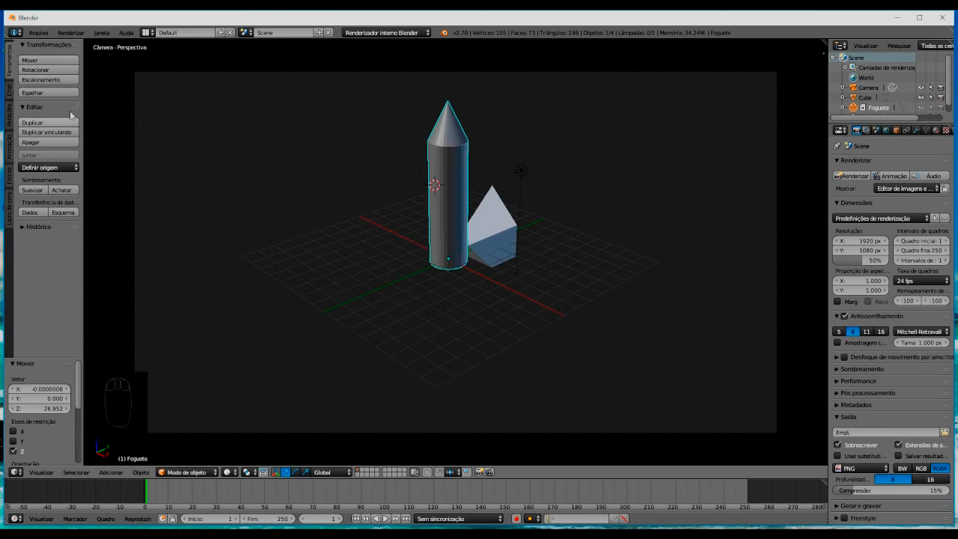
- Append the Foguete object from projeto foguete.blend to the current scene
click(39, 34)
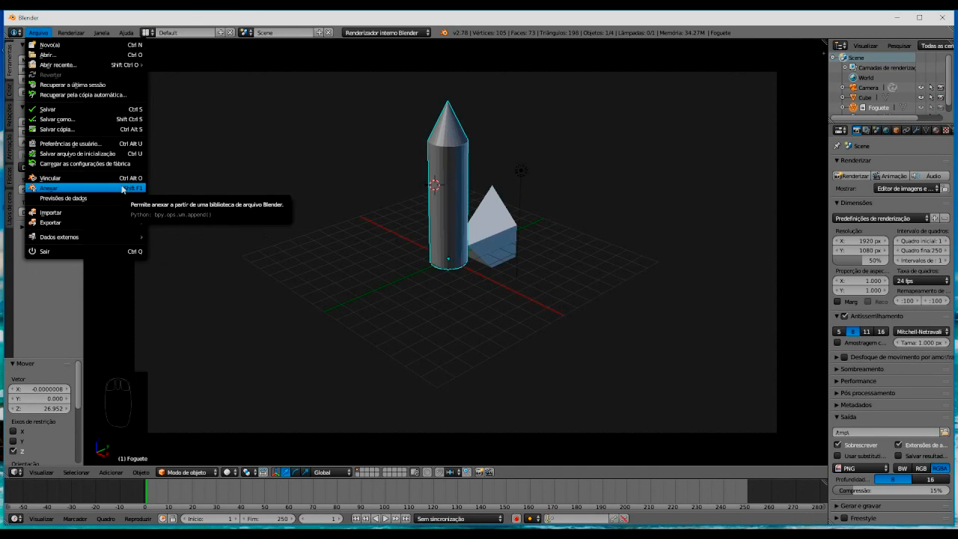
click(344, 183)
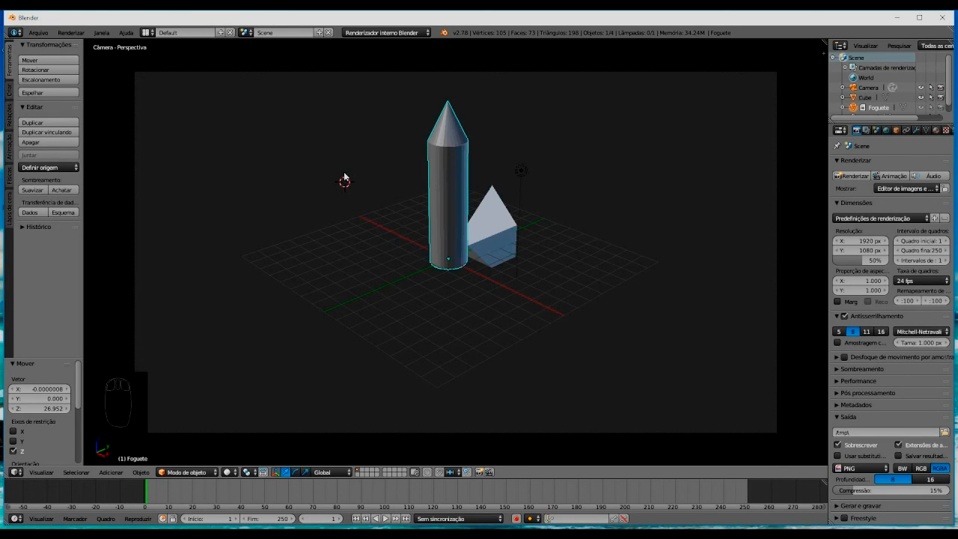
key(shift+F1)
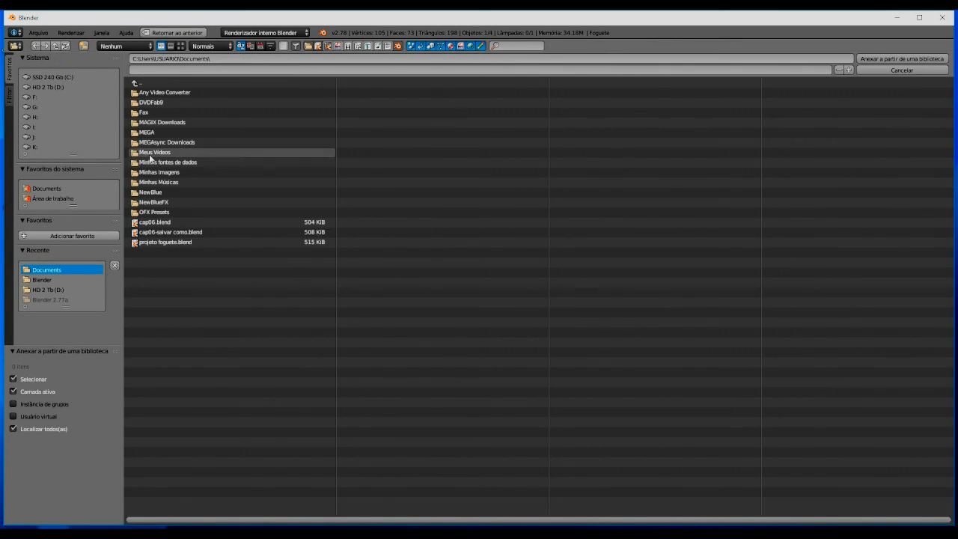
double_click(168, 244)
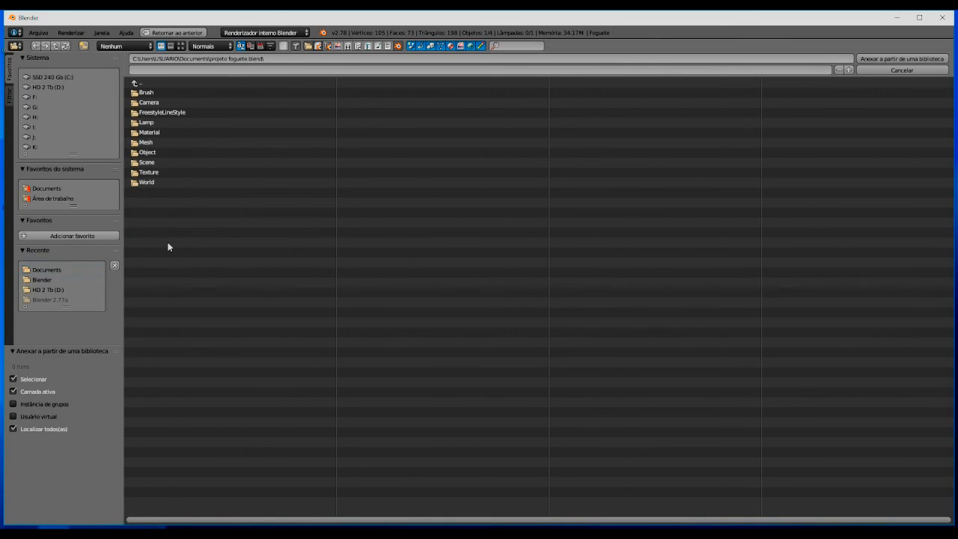
click(152, 152)
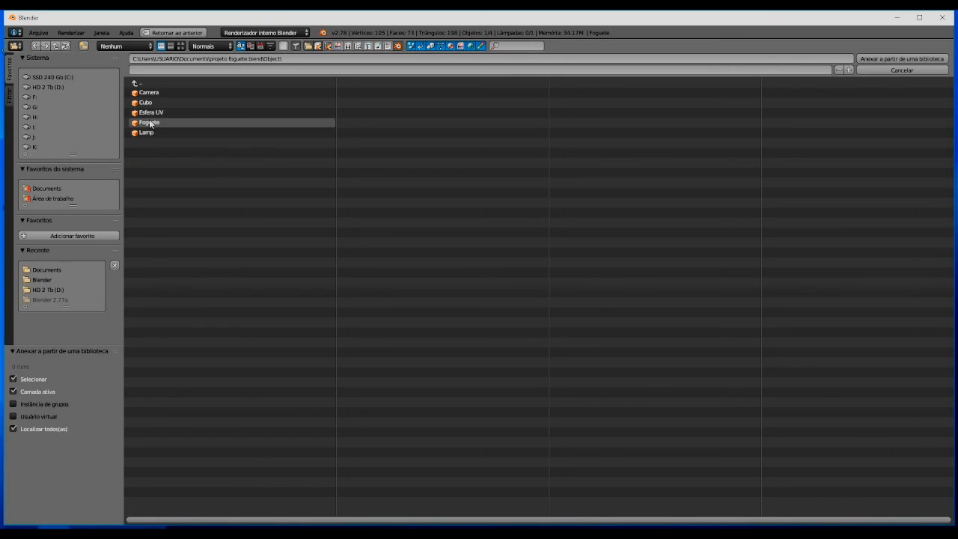
click(149, 123)
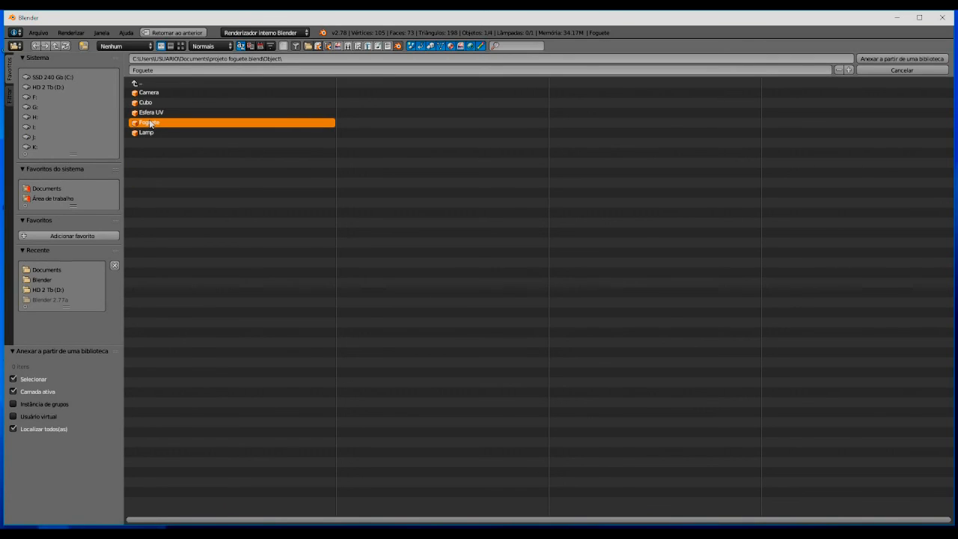
click(908, 60)
- Move the appended rocket along negative Y away from the cube and by -0.146 along Z, and scale it by 1.302
drag(472, 253, 351, 318)
mouse_move(333, 287)
mouse_down()
mouse_move(331, 253)
mouse_move(333, 284)
mouse_up()
key(s)
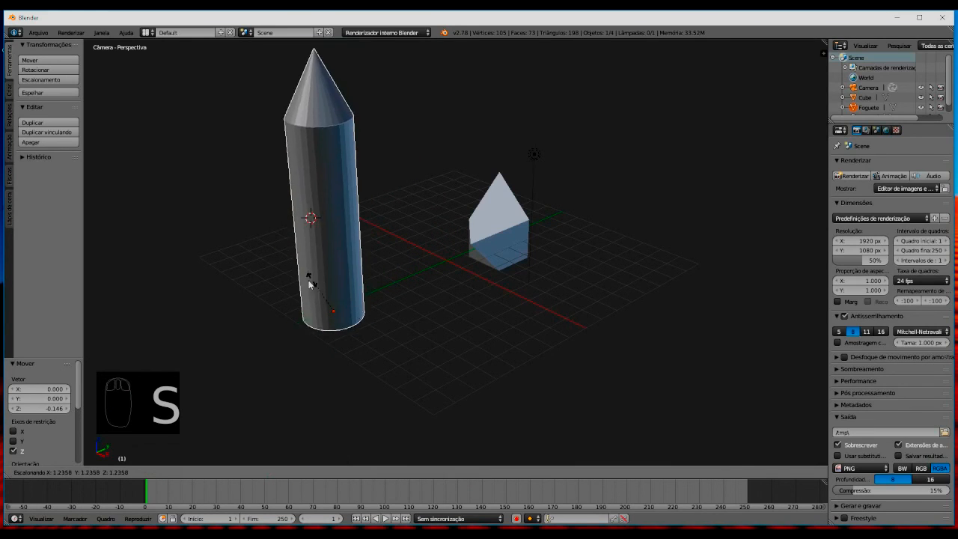
click(364, 290)
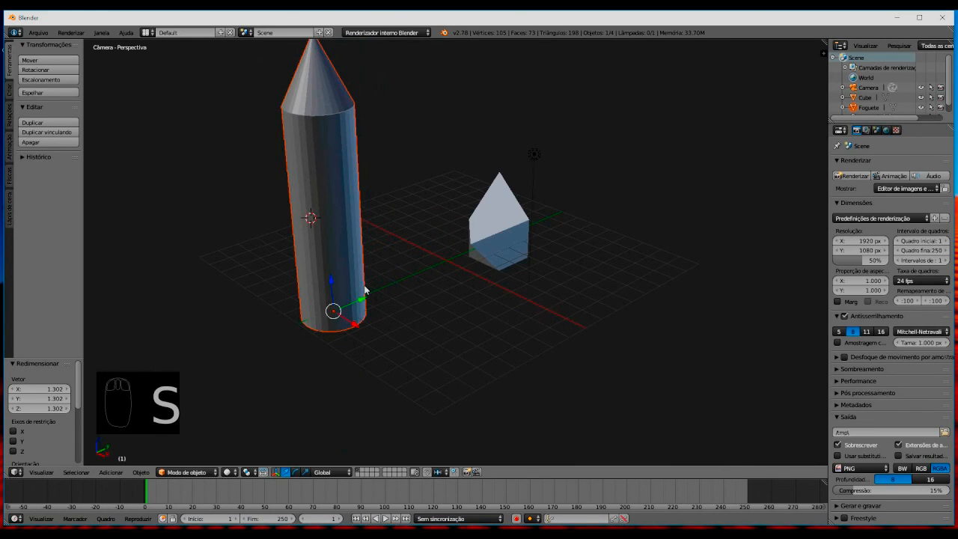
- Rotate the appended rocket by 82.018° and check the interaction modes offered for it, including Edit Mode
key(r)
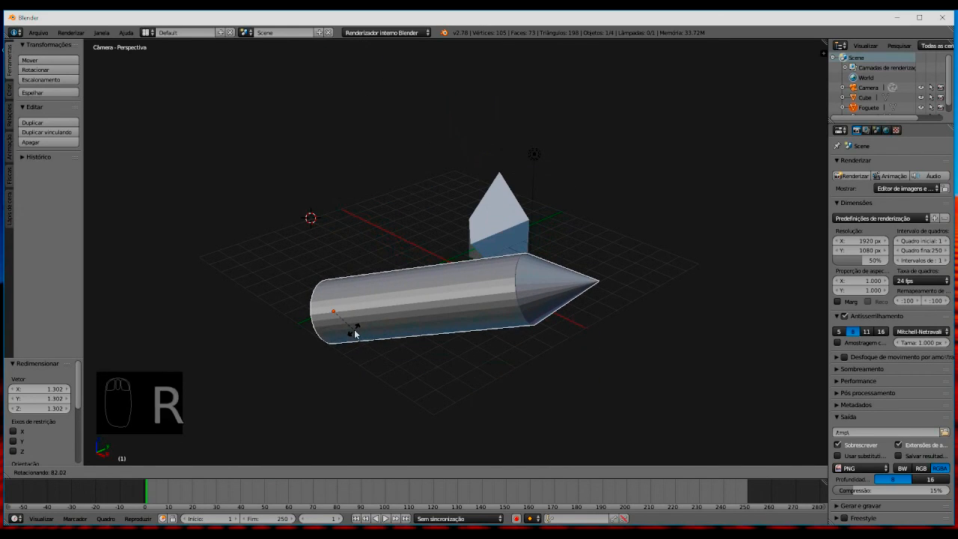
click(355, 334)
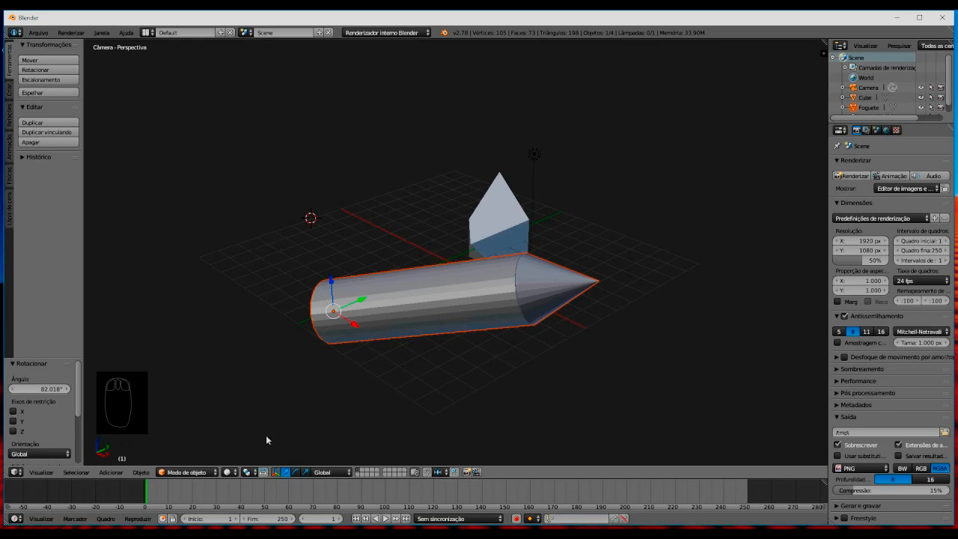
click(214, 473)
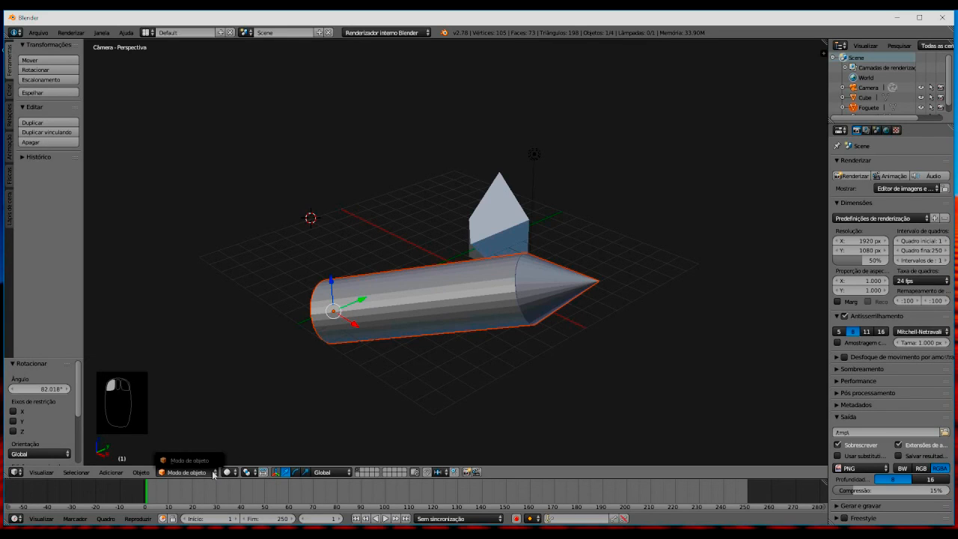
right_click(376, 327)
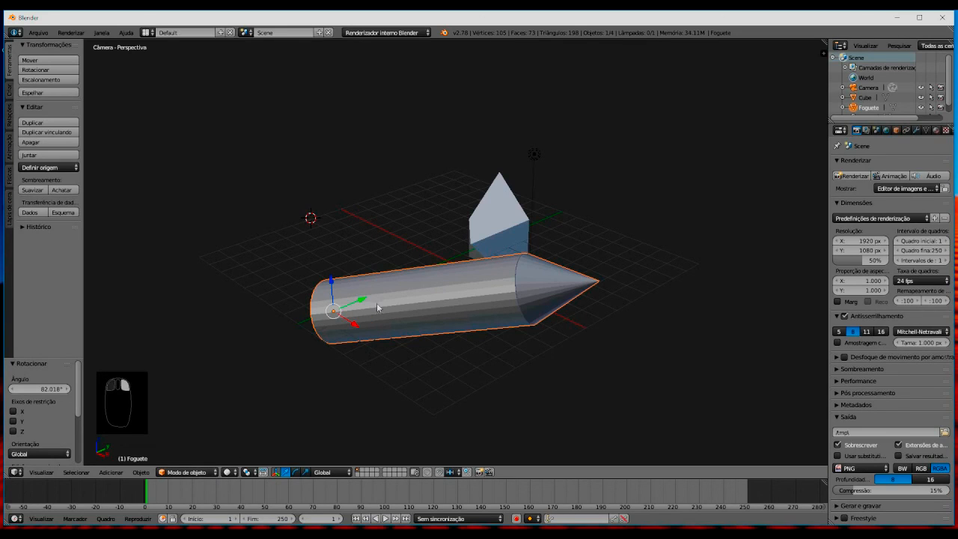
click(200, 474)
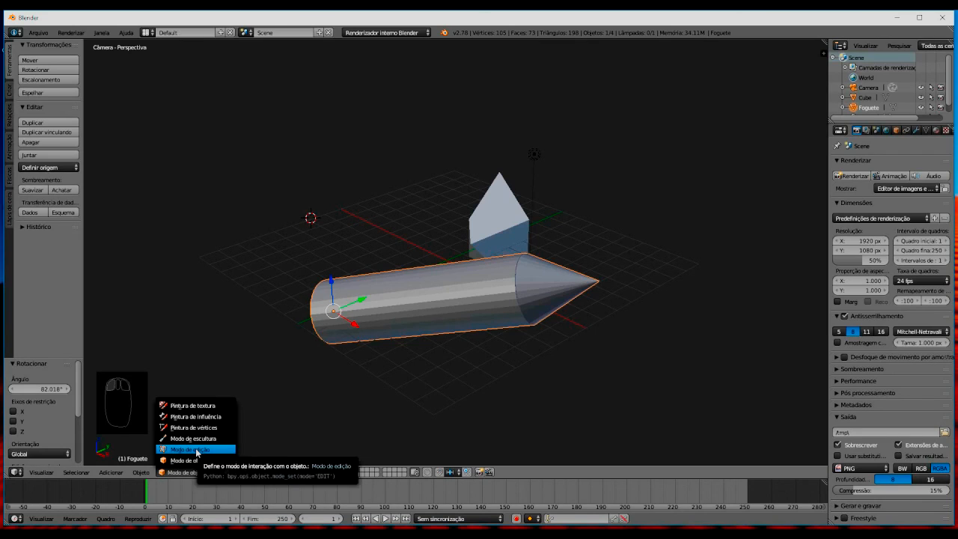
click(197, 449)
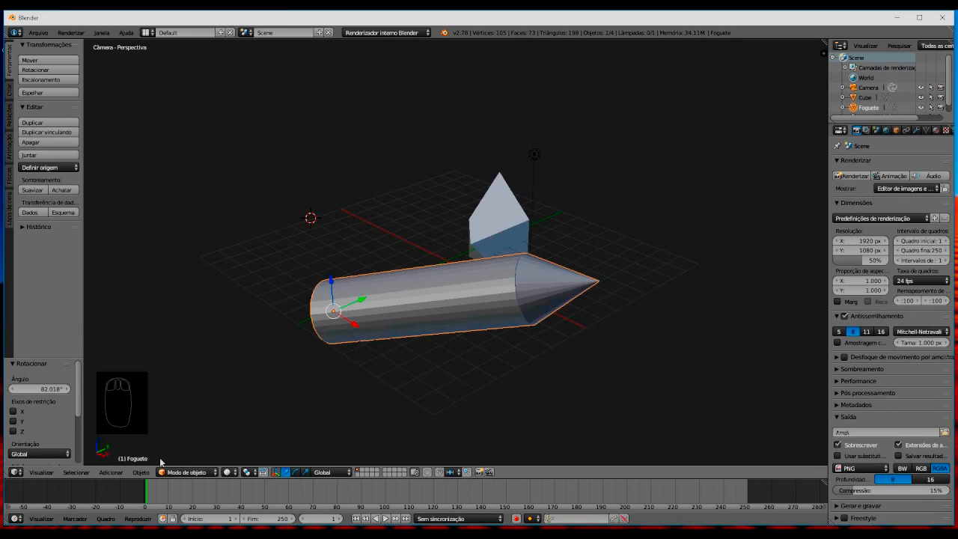
right_click(598, 280)
- Save the current scene in the Documents folder under the name teste de anexar.blend
click(38, 33)
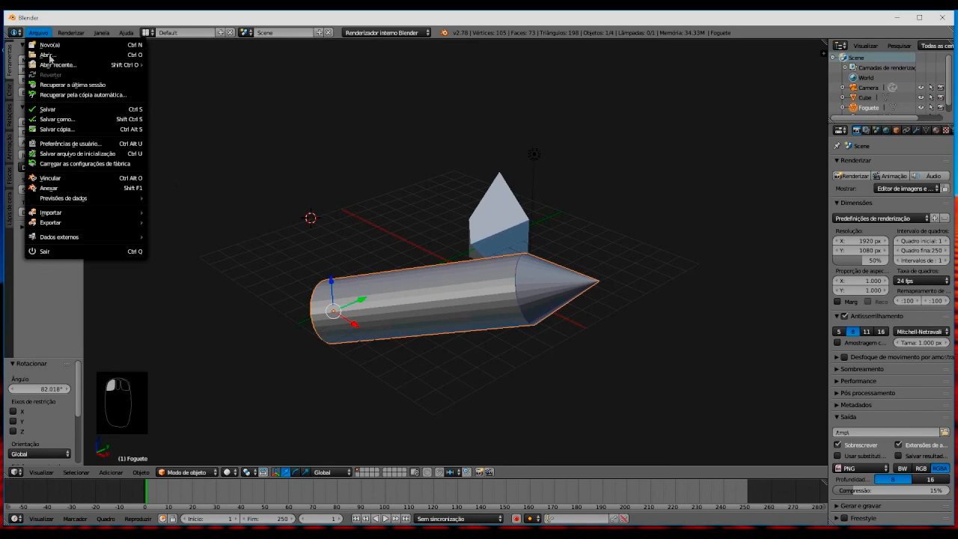
click(64, 110)
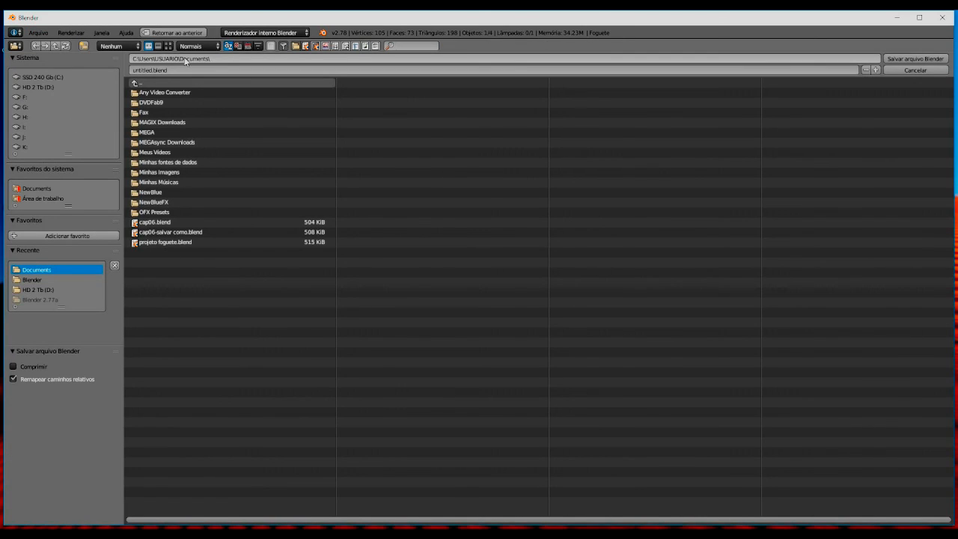
click(145, 70)
drag(152, 69, 5, 69)
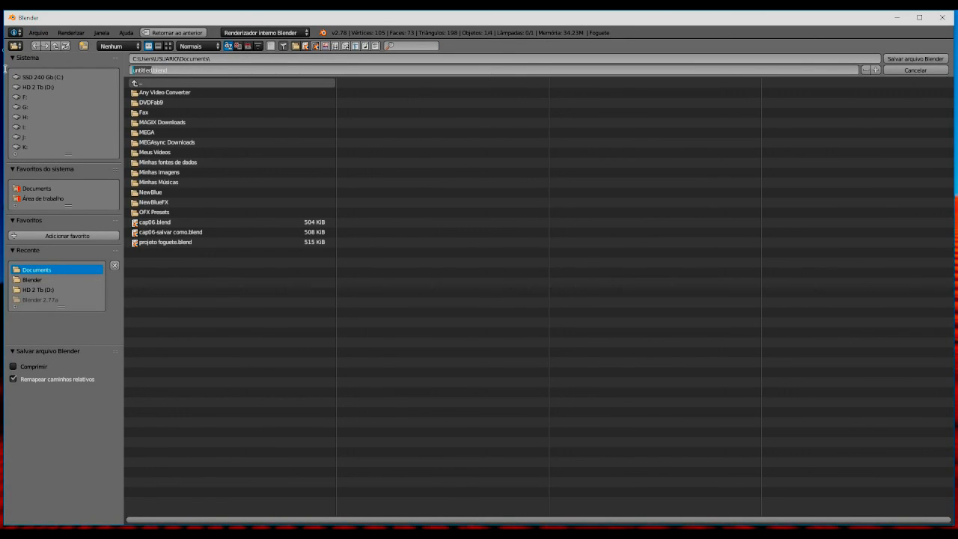
text(fog)
key(BackSpace)
key(BackSpace)
text(teste)
text(de anomar)
key(Return)
click(914, 59)
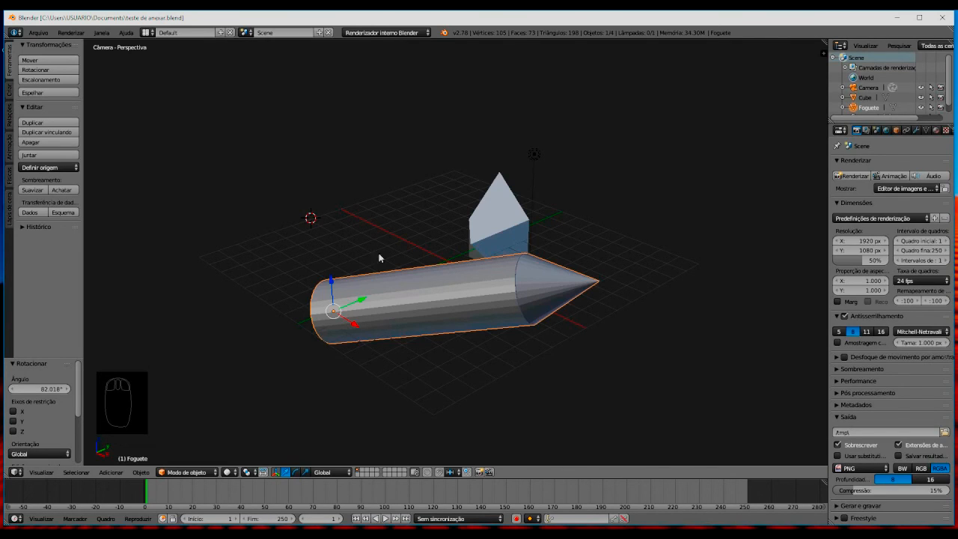
- Open the recently used file projeto foguete.blend
click(35, 32)
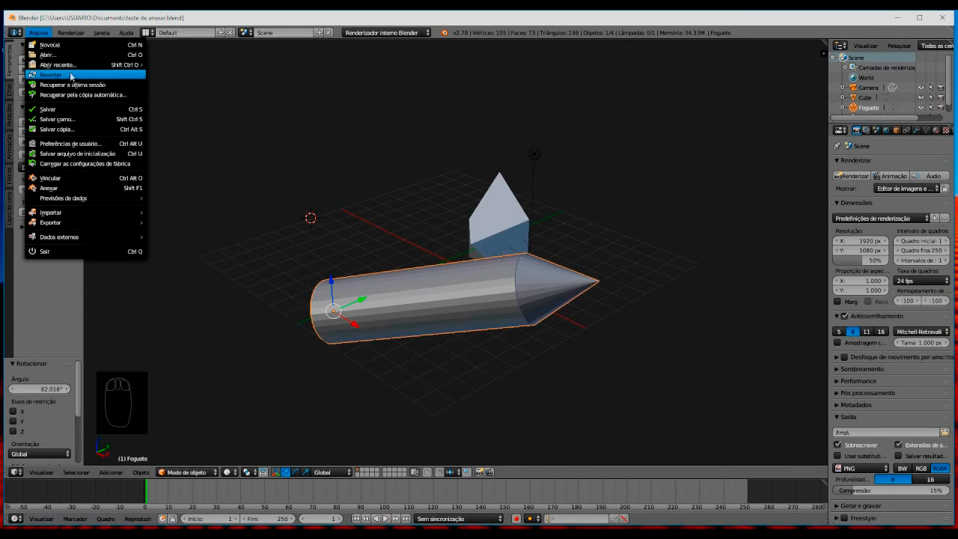
mouse_move(80, 67)
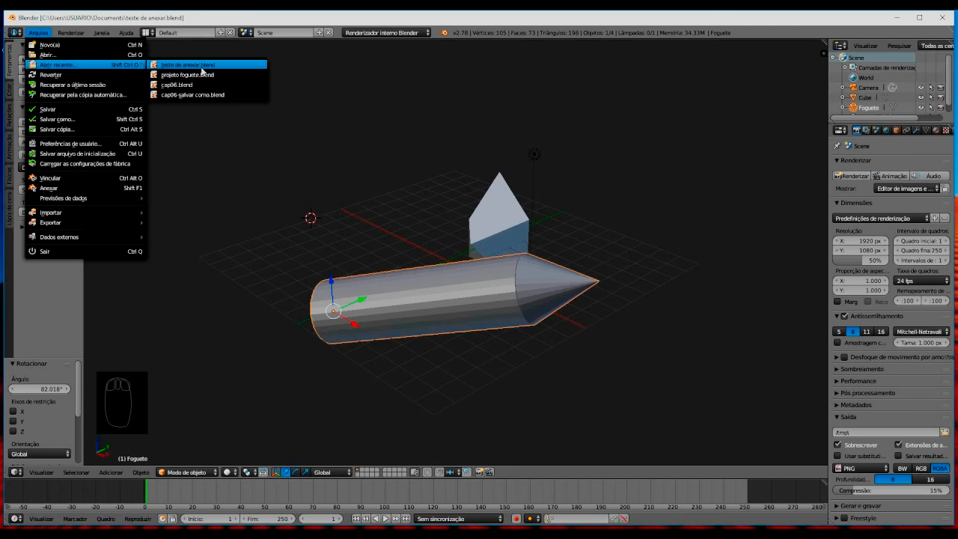
click(202, 75)
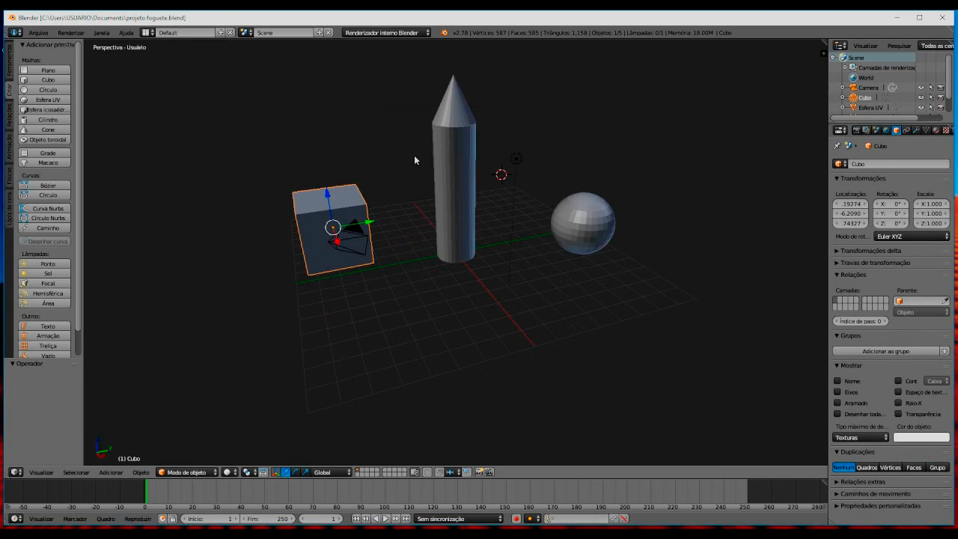
- Select the rocket between the cube and the sphere and switch it to Edit Mode
click(455, 103)
right_click(453, 118)
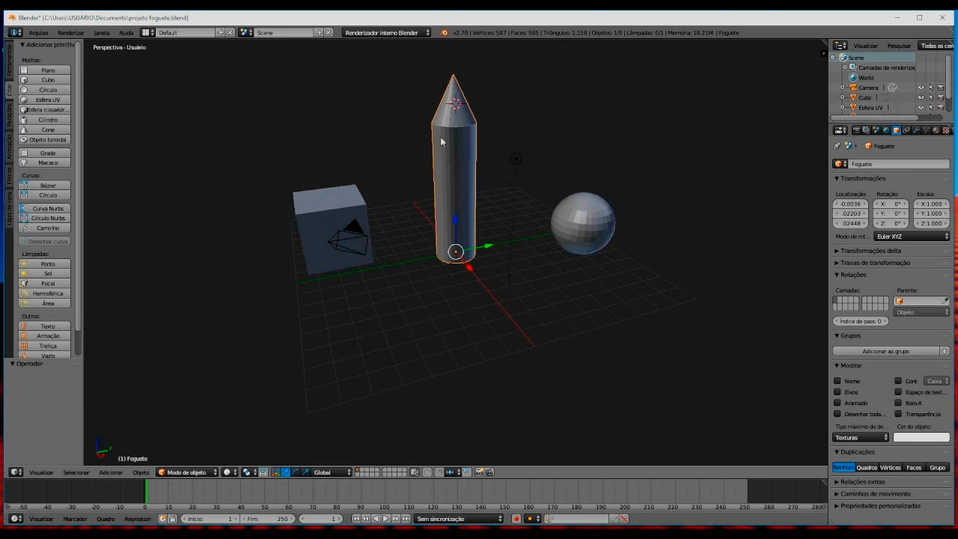
click(210, 472)
click(206, 450)
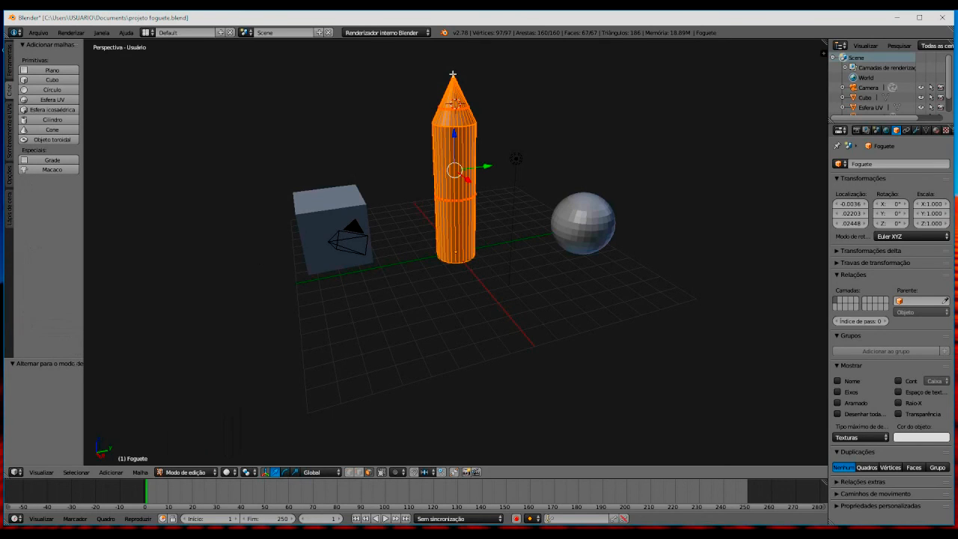
- Select only the vertex at the rocket's tip and move it down along Z to collapse the nose cone
click(348, 475)
right_click(452, 76)
scroll(453, 75, down, 2)
key(g)
key(z)
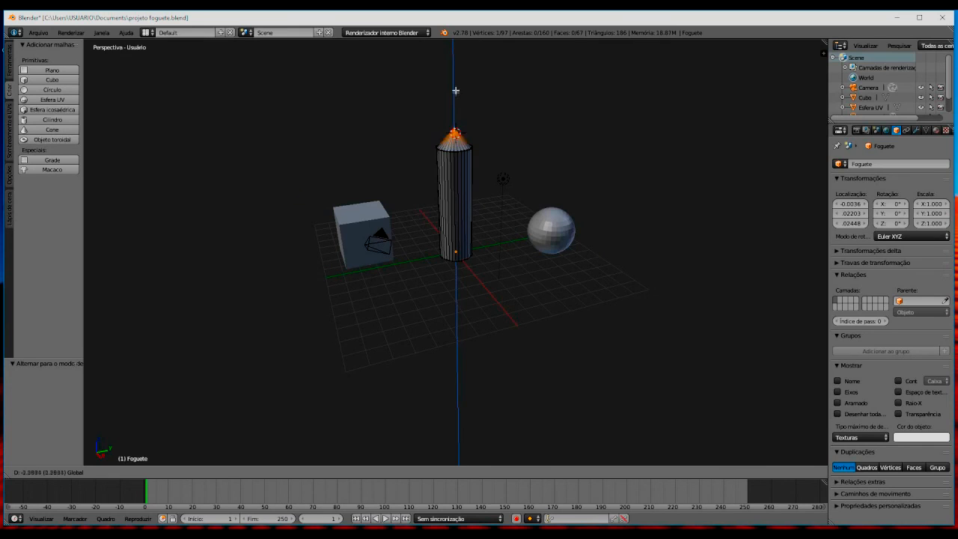
click(458, 122)
scroll(461, 124, up, 6)
shift+middle_drag(462, 127, 459, 393)
middle_drag(458, 220, 584, 254)
key(g)
key(z)
drag(588, 229, 586, 227)
middle_drag(586, 227, 494, 148)
drag(453, 90, 453, 102)
- Add a UV sphere to the rocket mesh near its base and scale it
click(206, 472)
scroll(440, 307, down, 8)
scroll(441, 305, up, 3)
scroll(438, 324, down, 2)
click(454, 368)
click(52, 100)
key(s)
click(503, 355)
- Align the new sphere with the rocket's base along Z and by 0.204 along Y, and scale it by 1.909
middle_drag(503, 355, 466, 423)
drag(449, 368, 447, 351)
middle_drag(470, 334, 471, 360)
drag(476, 299, 478, 298)
click(478, 299)
middle_drag(477, 300, 370, 344)
key(s)
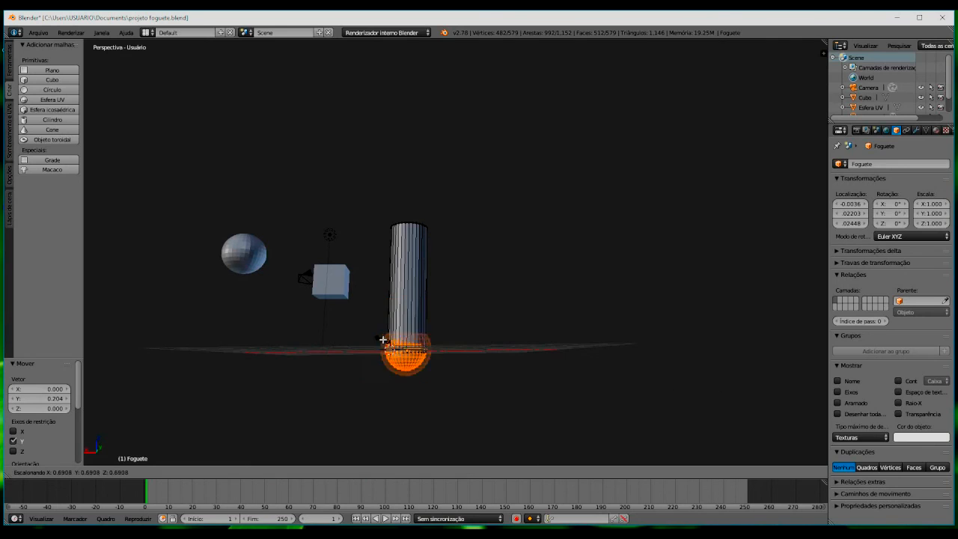
click(336, 345)
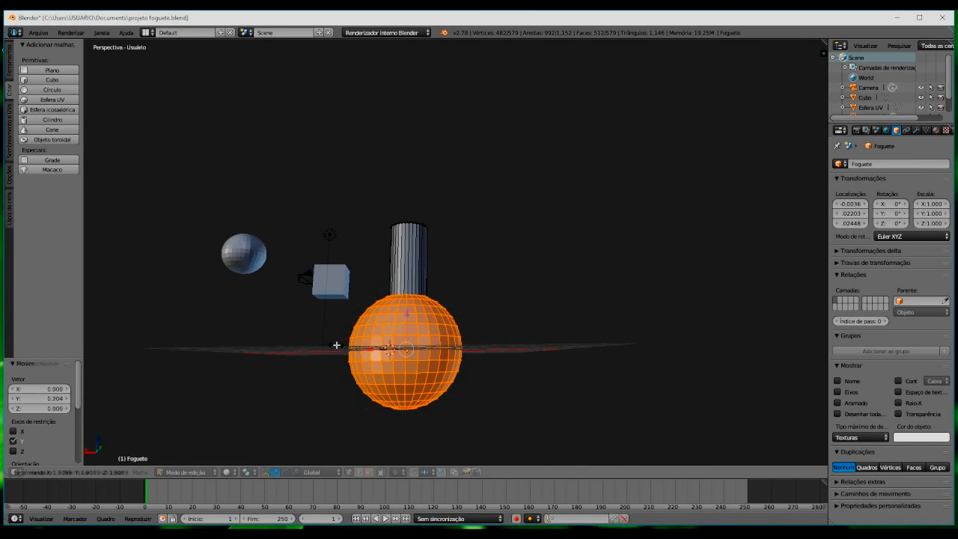
- Return the edited rocket to Object Mode and save projeto foguete.blend under its existing name
click(209, 473)
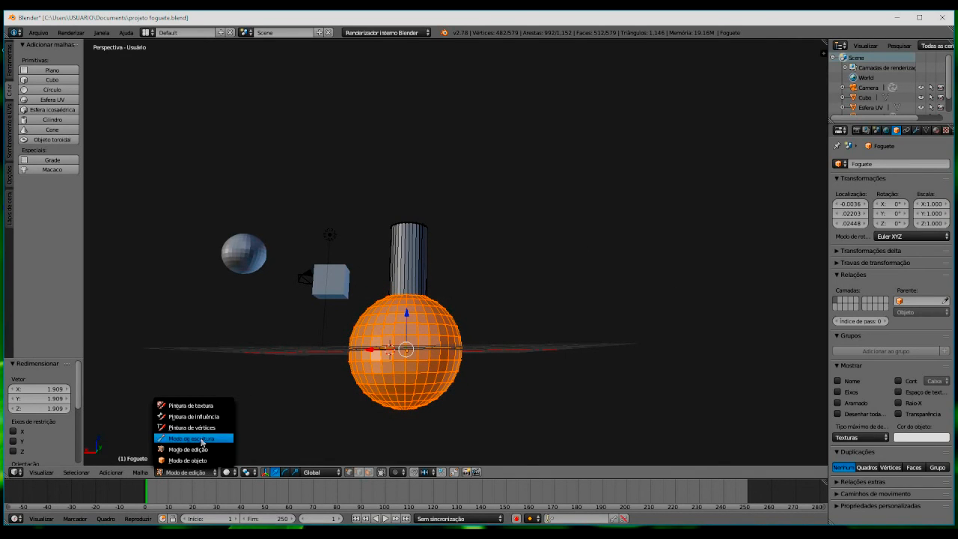
click(198, 460)
middle_drag(491, 318, 517, 350)
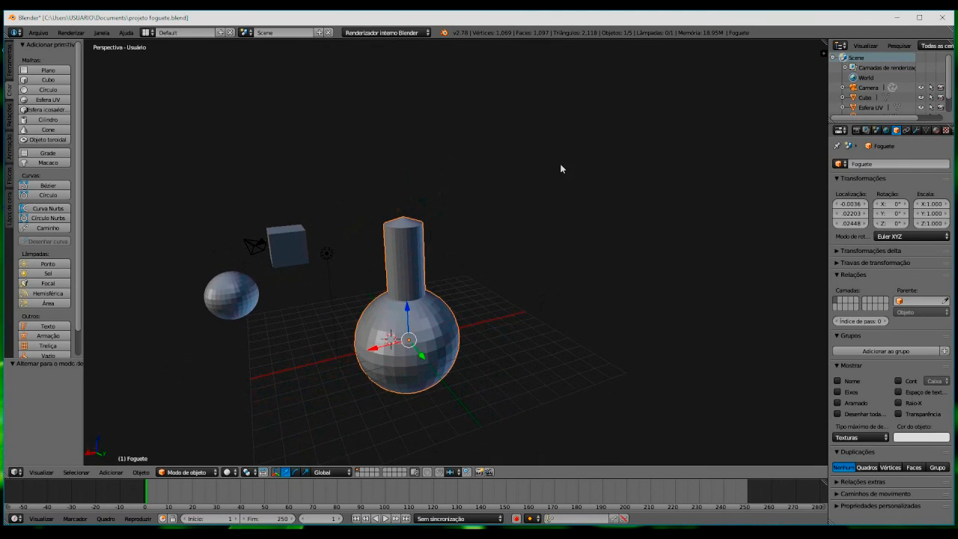
click(38, 33)
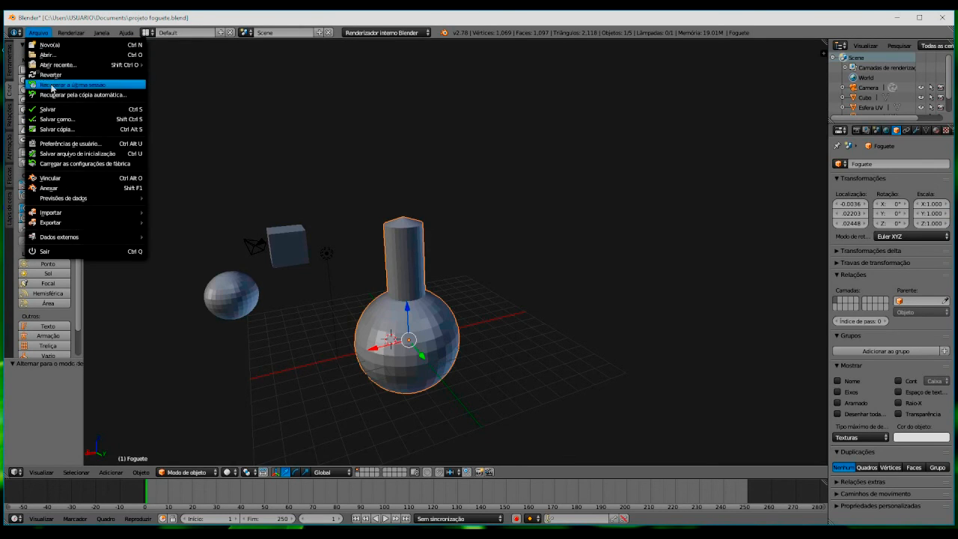
click(49, 109)
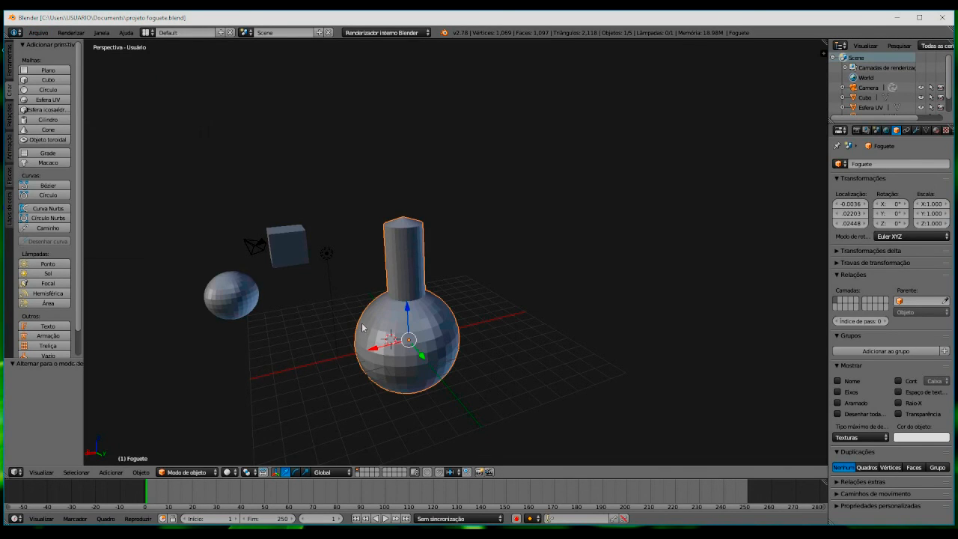
- Open the recently used file teste de anexar.blend and examine its rocket from different angles
click(40, 33)
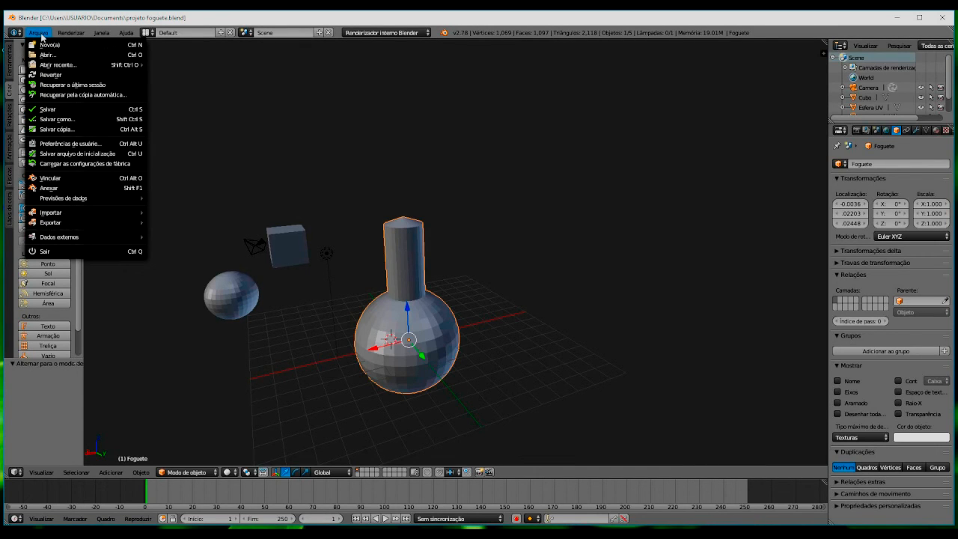
mouse_move(59, 67)
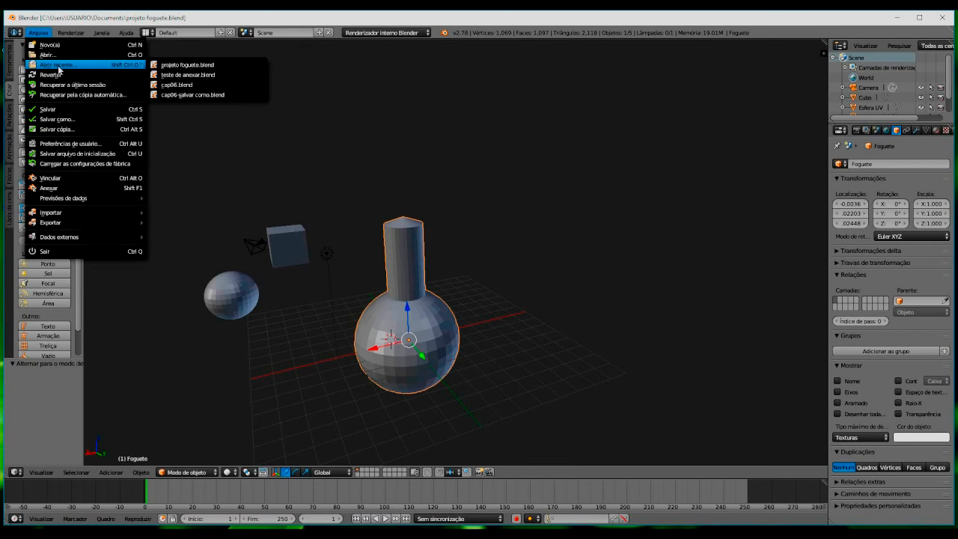
click(204, 76)
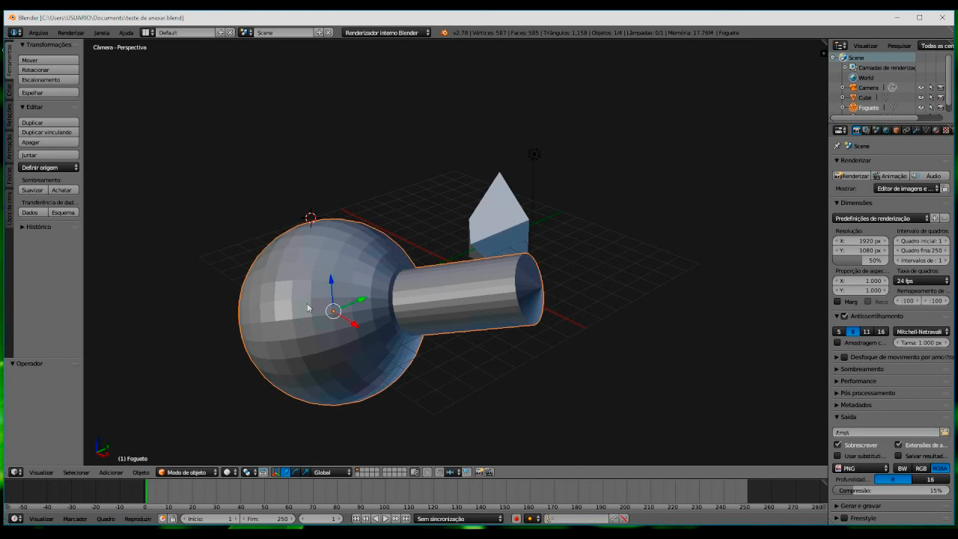
middle_drag(309, 300, 312, 353)
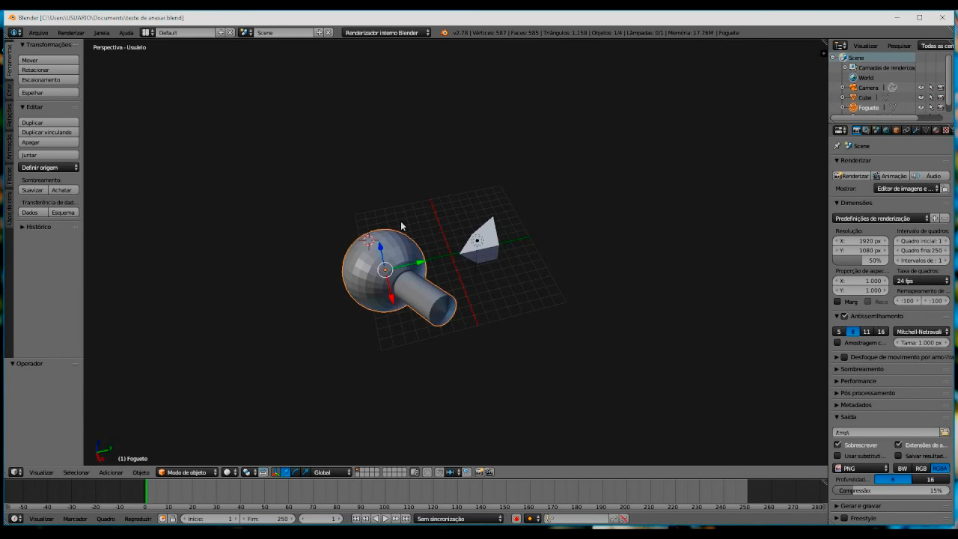
middle_drag(454, 302, 494, 284)
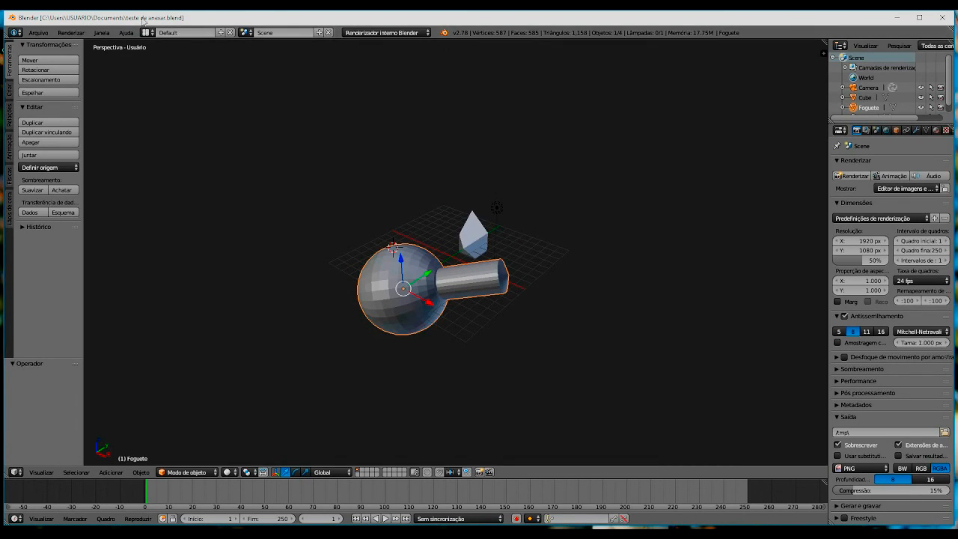
- Save a new version of the scene in Documents as teste de anexar 2.blend
click(38, 32)
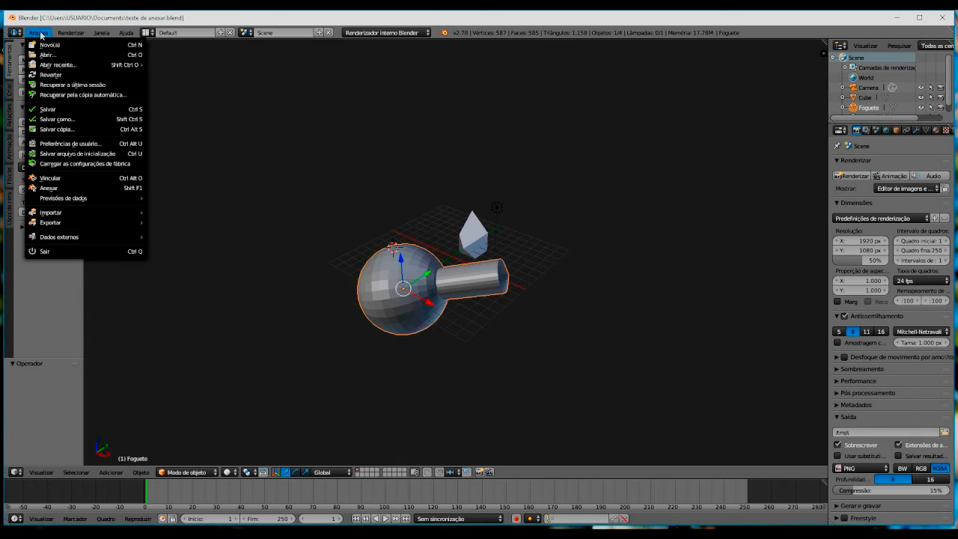
click(69, 119)
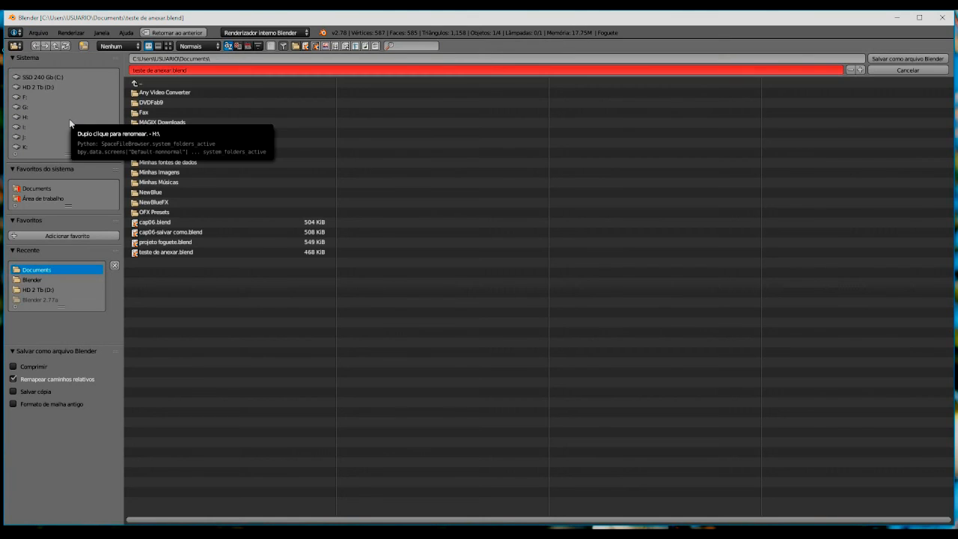
click(172, 69)
click(172, 69)
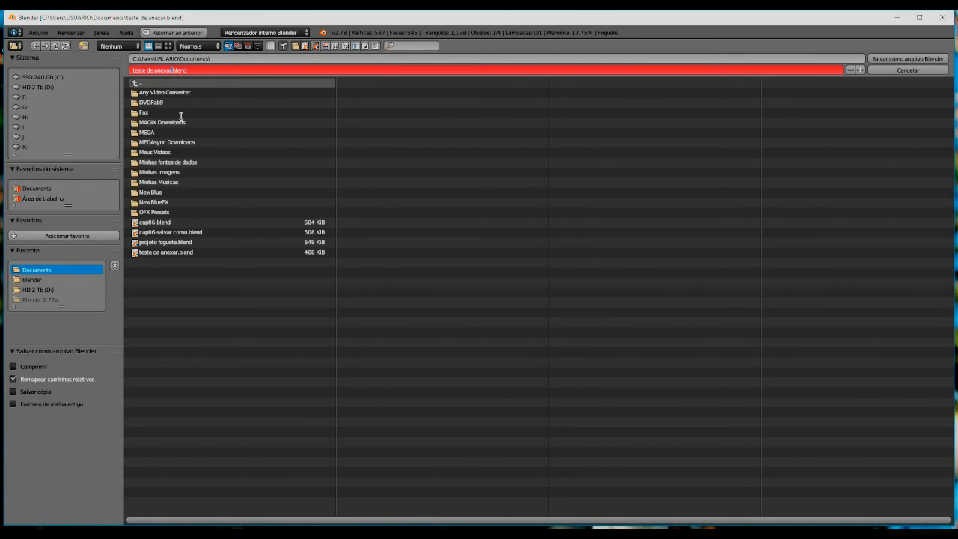
text(2)
key(Return)
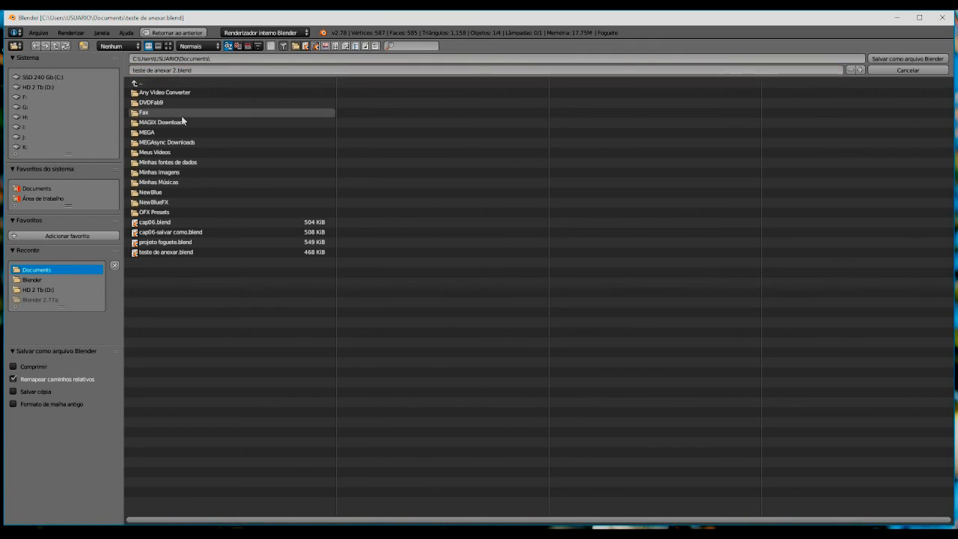
click(909, 58)
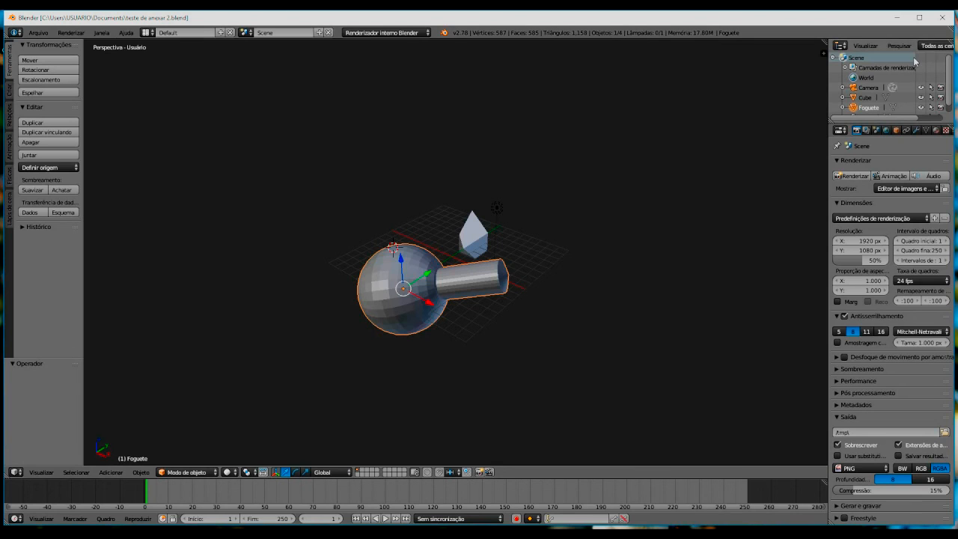
- Delete the small pointed Cube object behind the rocket
right_click(472, 220)
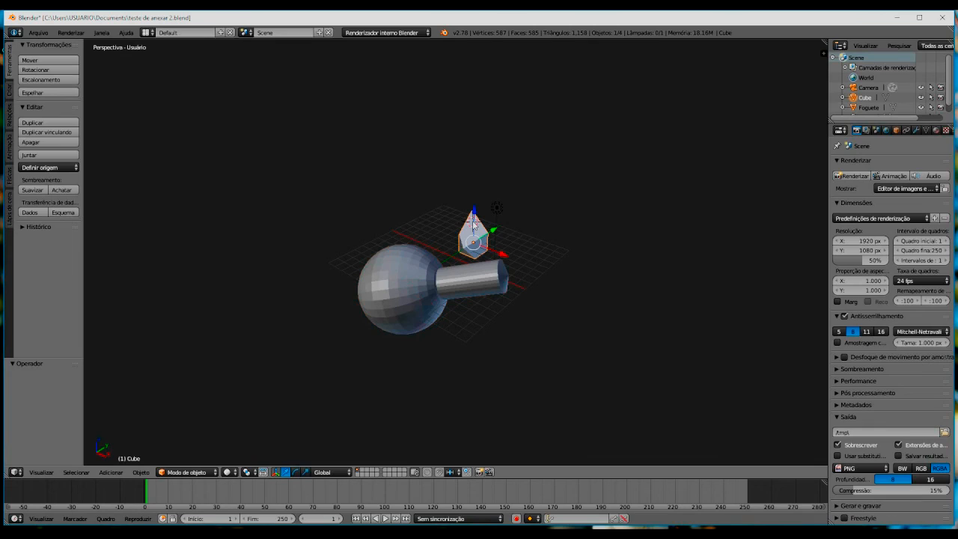
key(x)
click(469, 221)
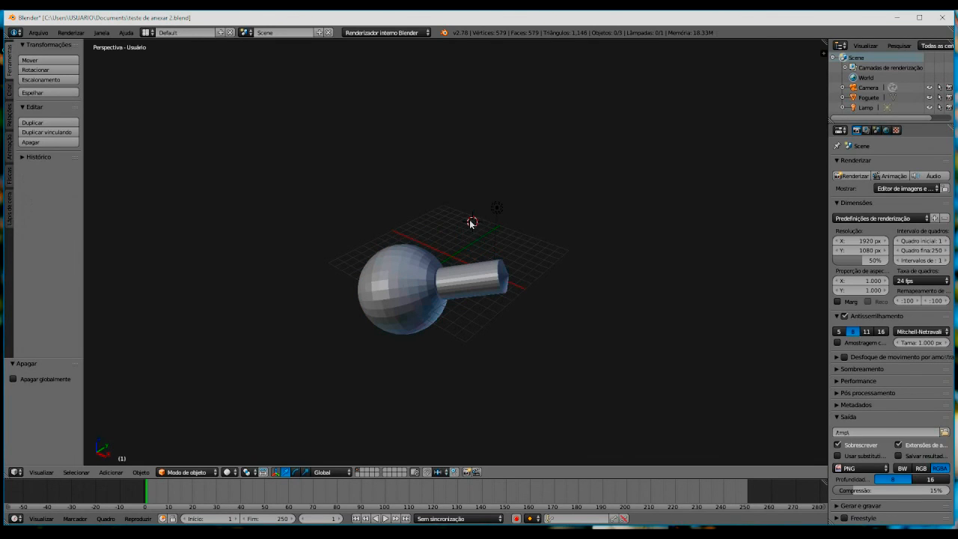
- Add a UV sphere at the 3D cursor and scale it up to about 5 times its size
click(11, 90)
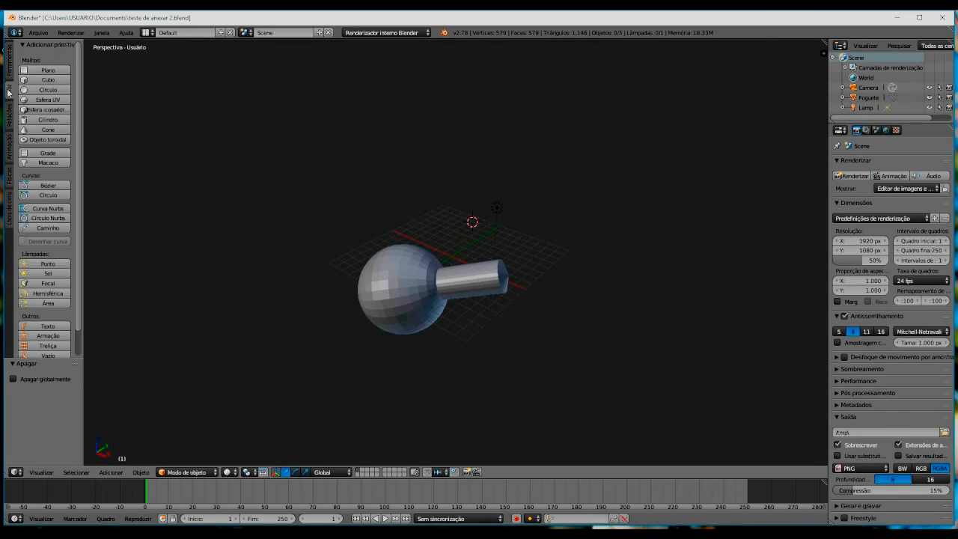
click(48, 99)
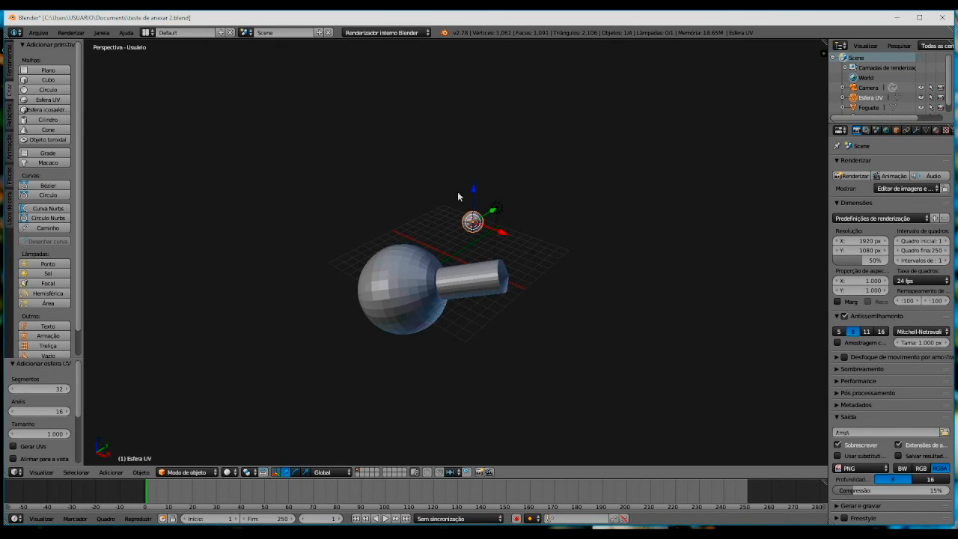
key(s)
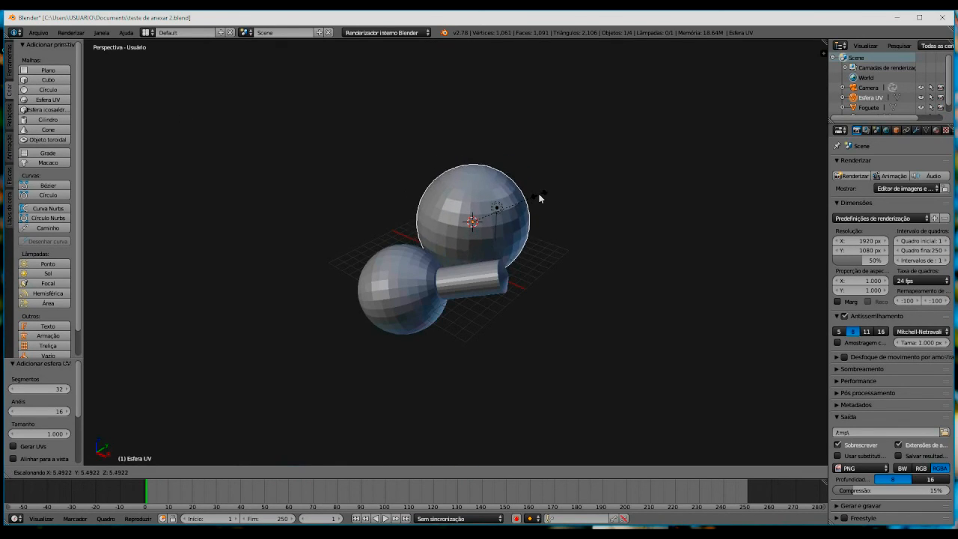
click(531, 196)
- Rotate the Foguete object by about -135° in the current view
right_click(391, 283)
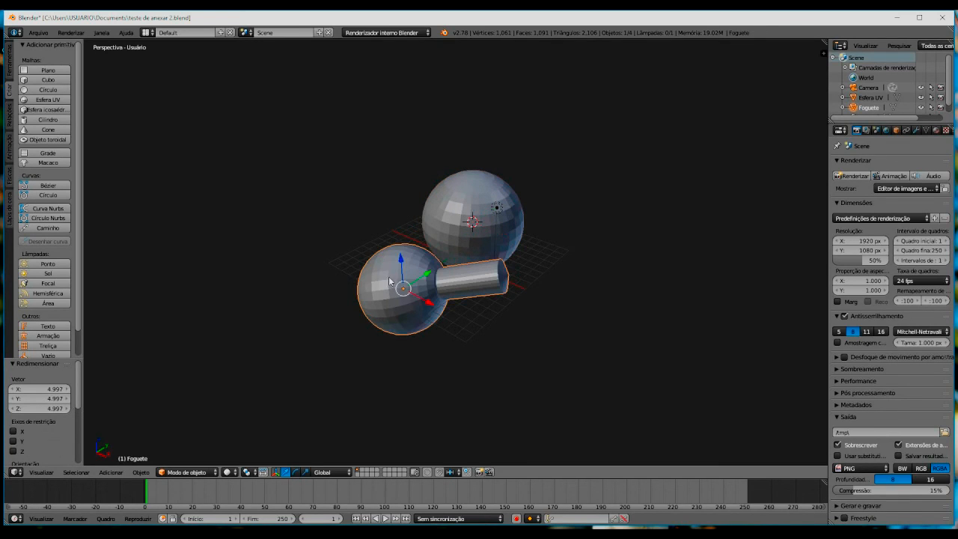
key(r)
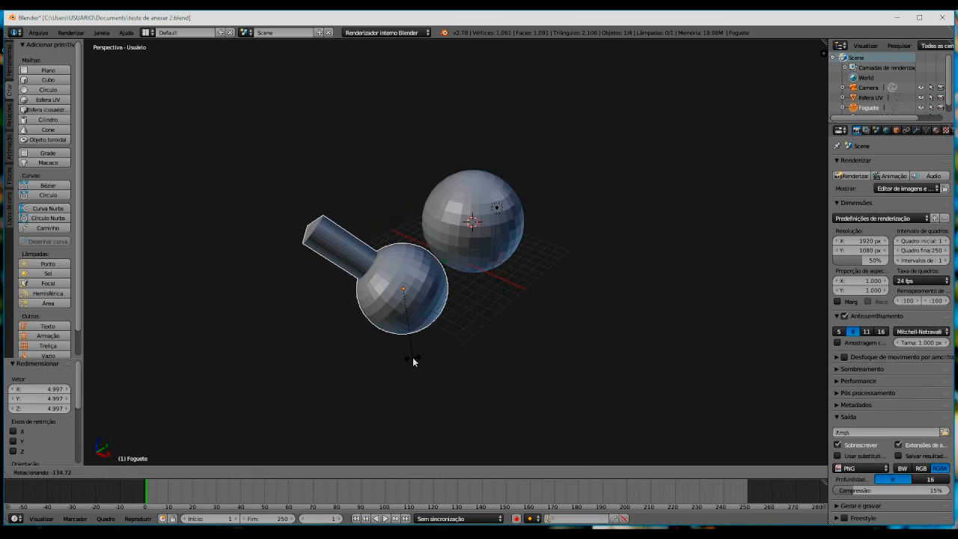
click(414, 360)
- Move the rocket about 8.9 units up along Z and about 25.3 units along Y
key(g)
key(z)
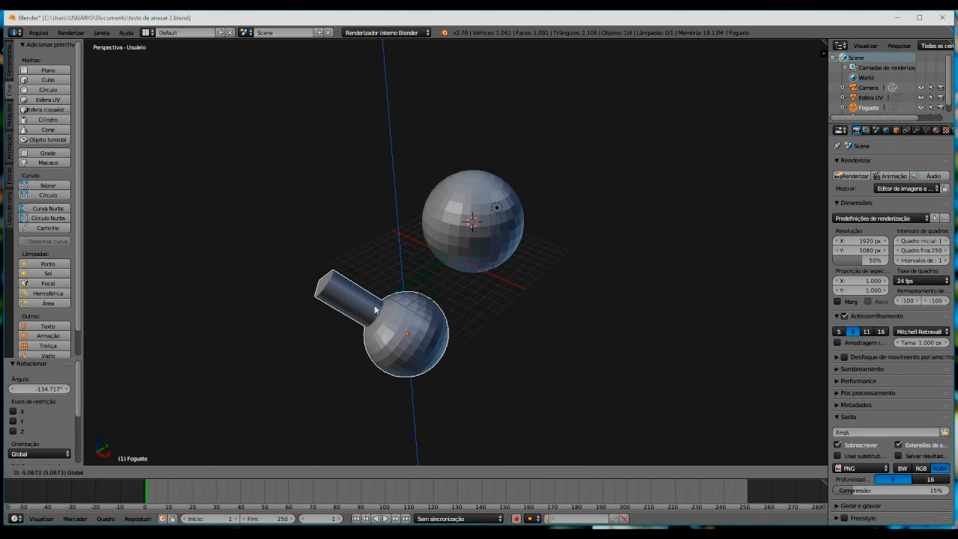
click(389, 159)
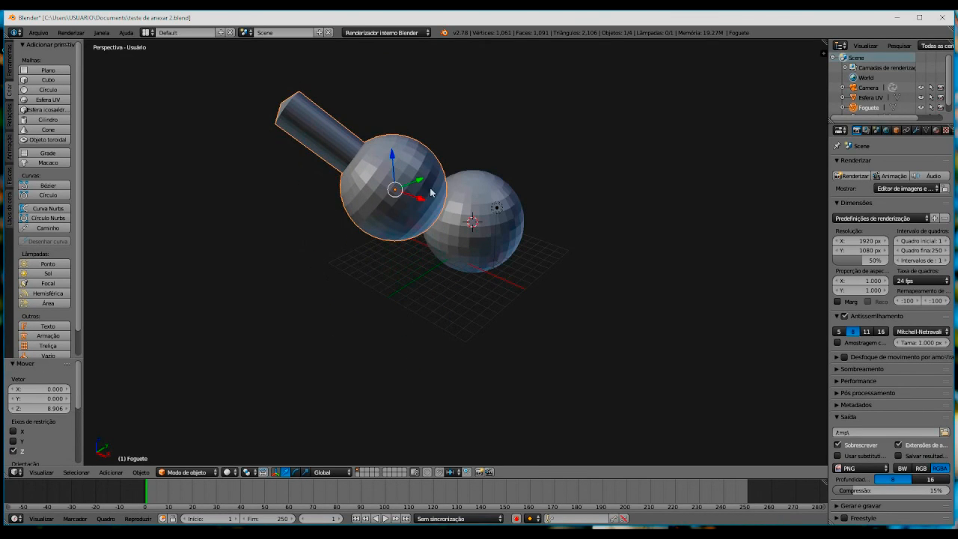
key(g)
key(y)
click(588, 129)
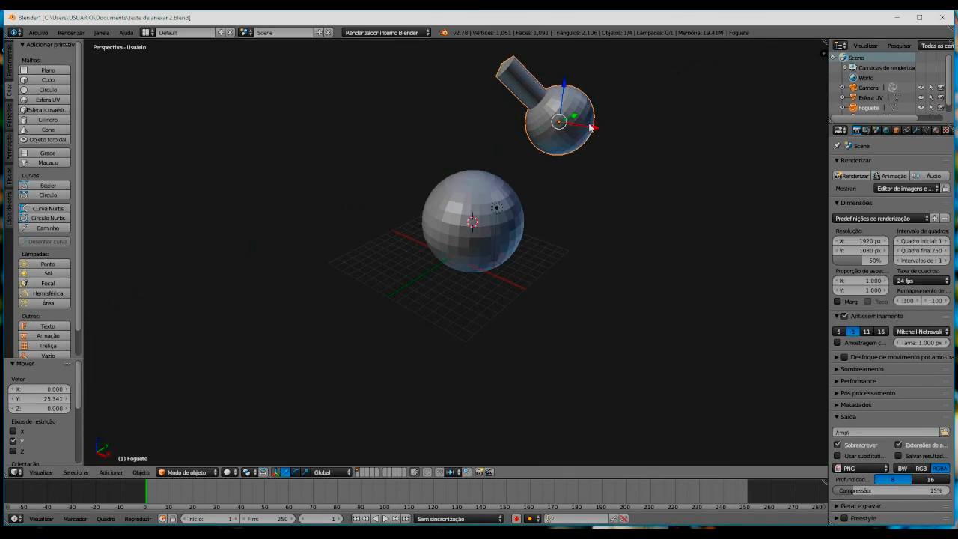
- Save teste de anexar 2.blend under its existing name and open the recently used file teste de anexar.blend
click(43, 33)
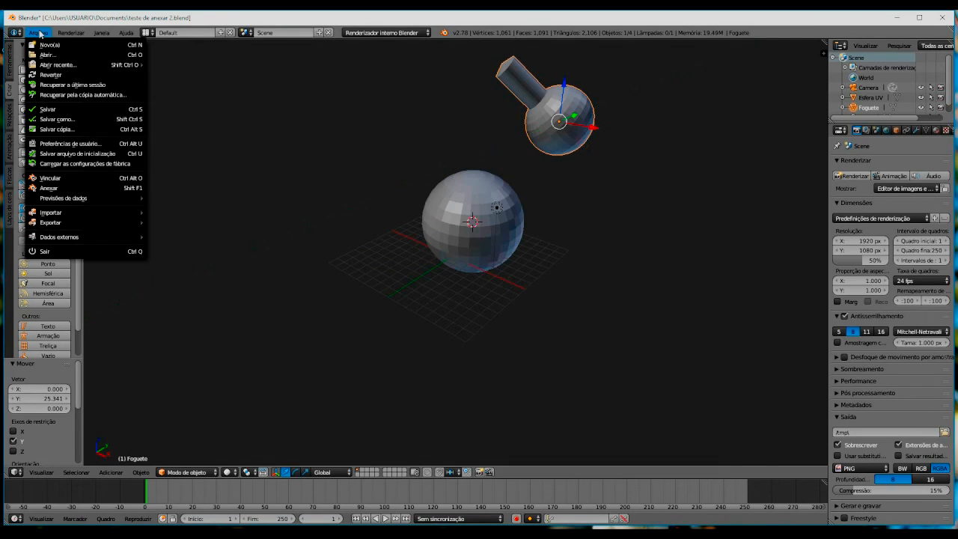
click(58, 109)
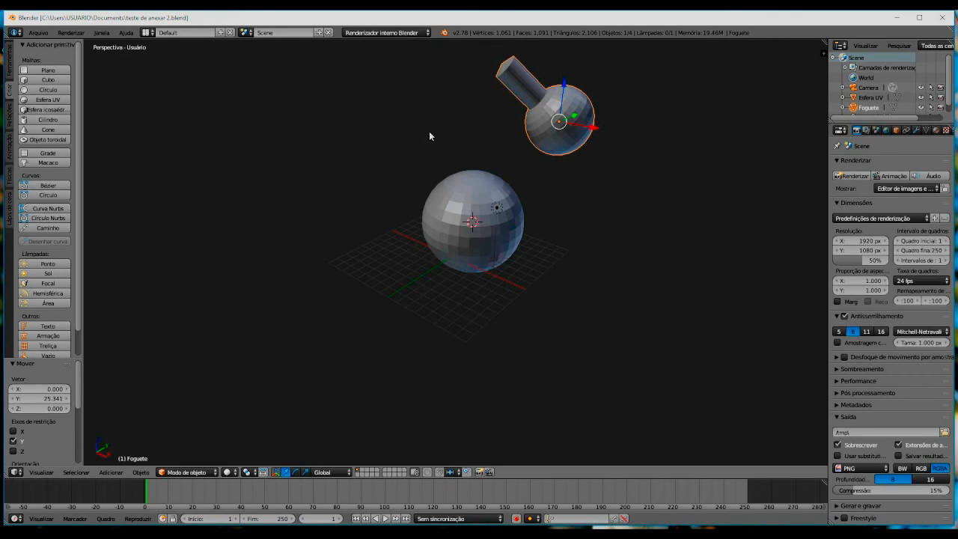
key(ctrl+shift+o)
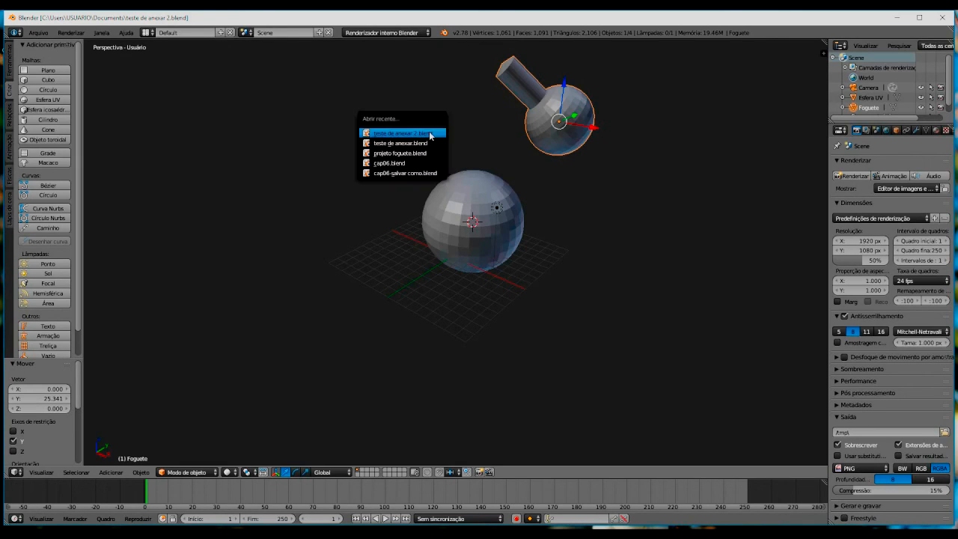
click(414, 142)
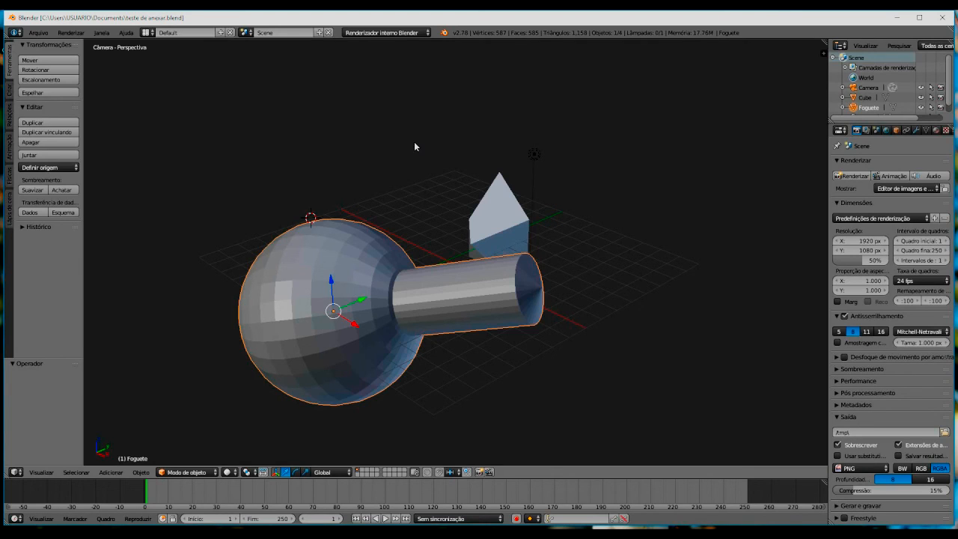
click(438, 288)
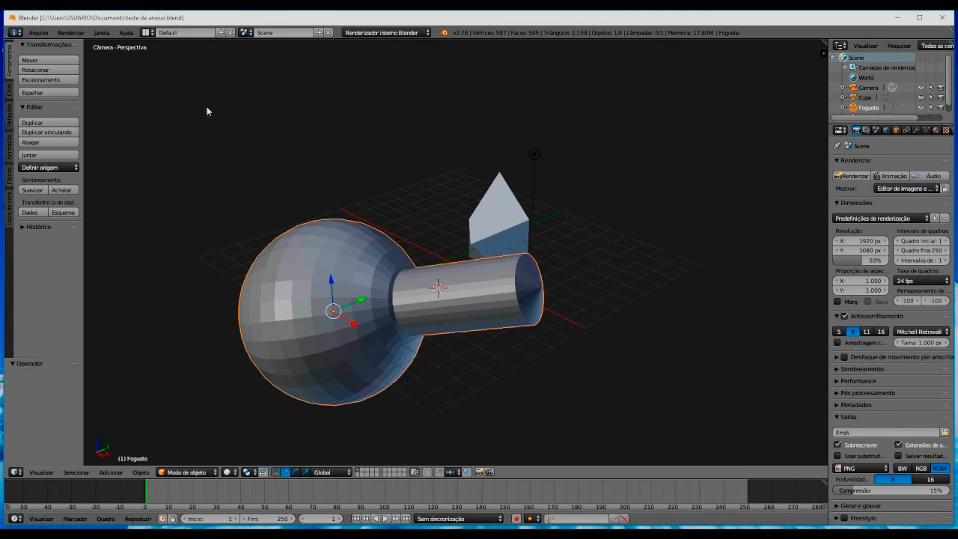
- Reopen the recently used file teste de anexar 2.blend to check its rocket and sphere
click(39, 33)
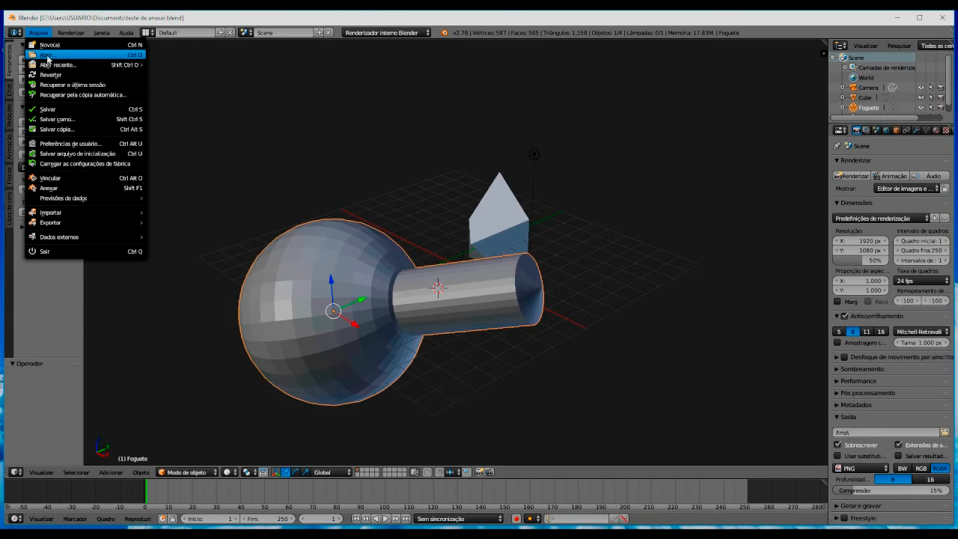
mouse_move(54, 69)
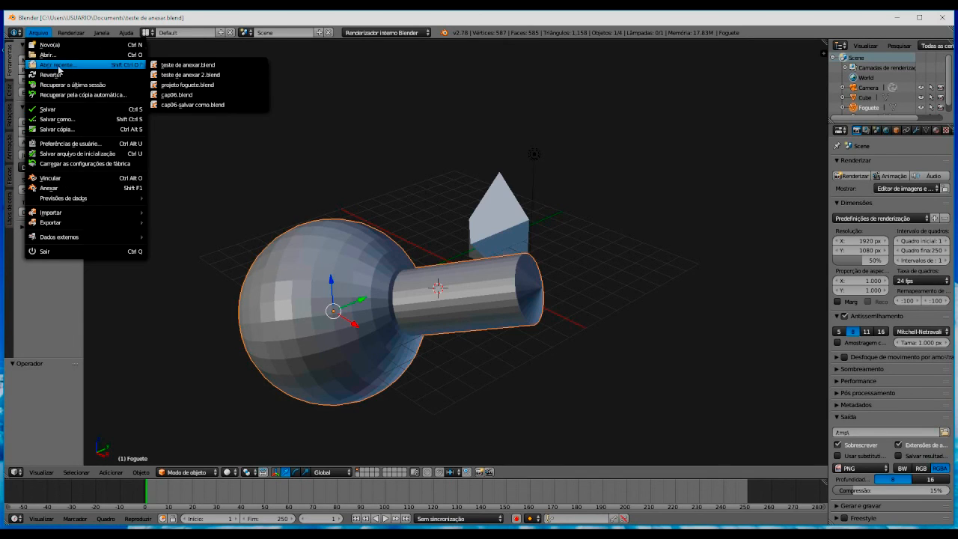
click(193, 76)
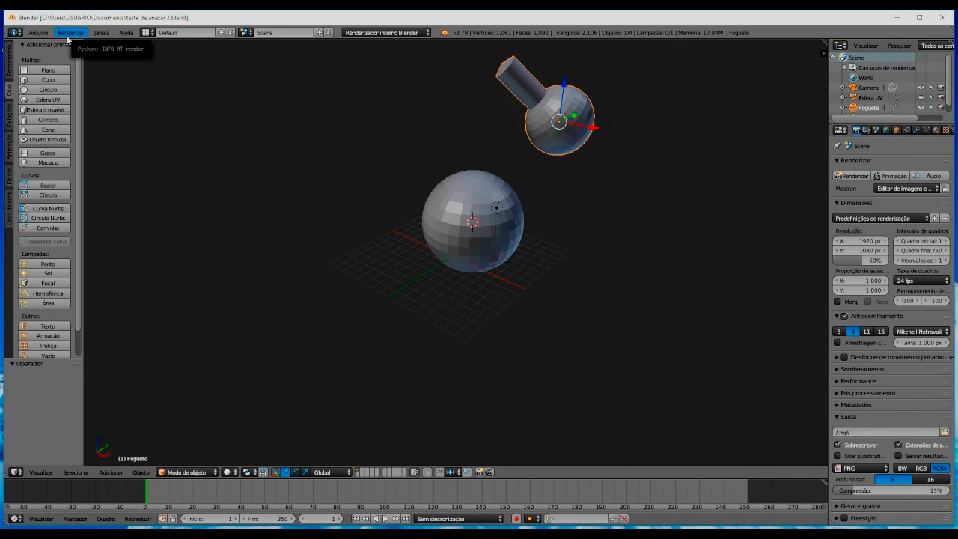
- Open the rocket's source file projeto foguete.blend from the recently used files
click(39, 33)
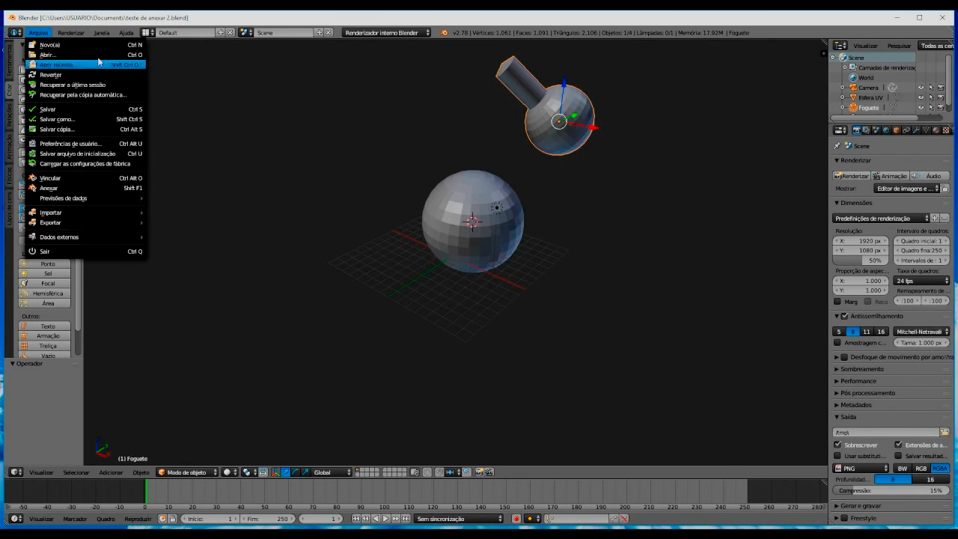
mouse_move(102, 65)
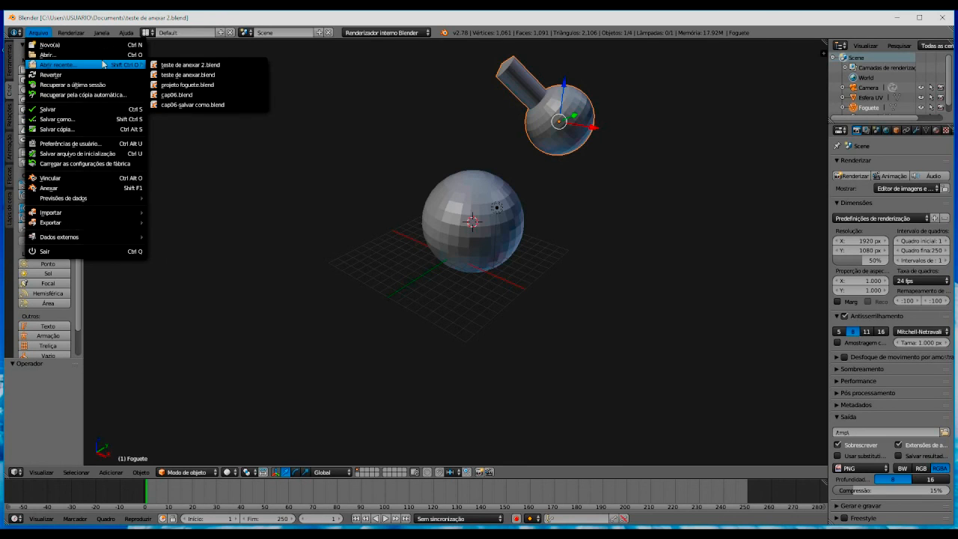
click(199, 89)
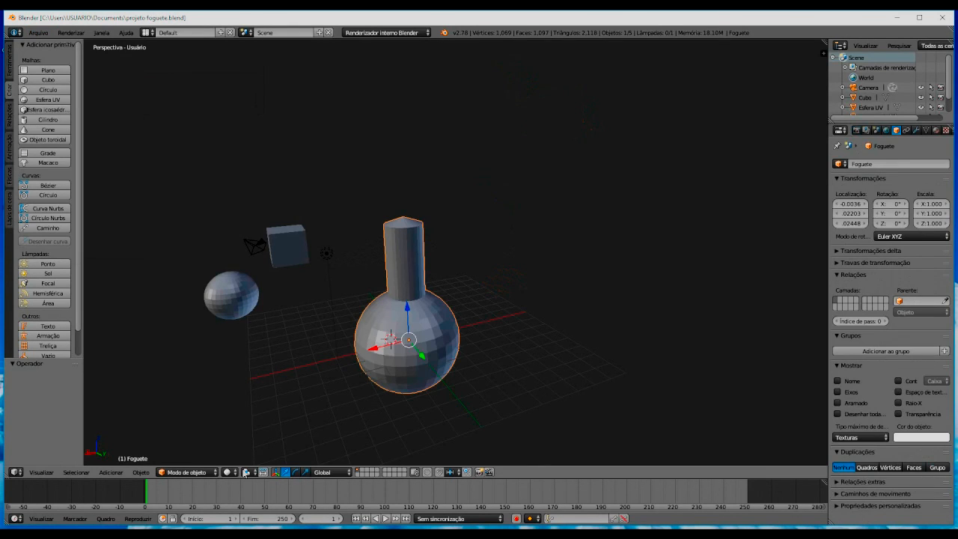
- In Edit Mode, raise the rocket's tip vertex about 3.3 units along Z and save projeto foguete.blend
click(214, 473)
click(209, 449)
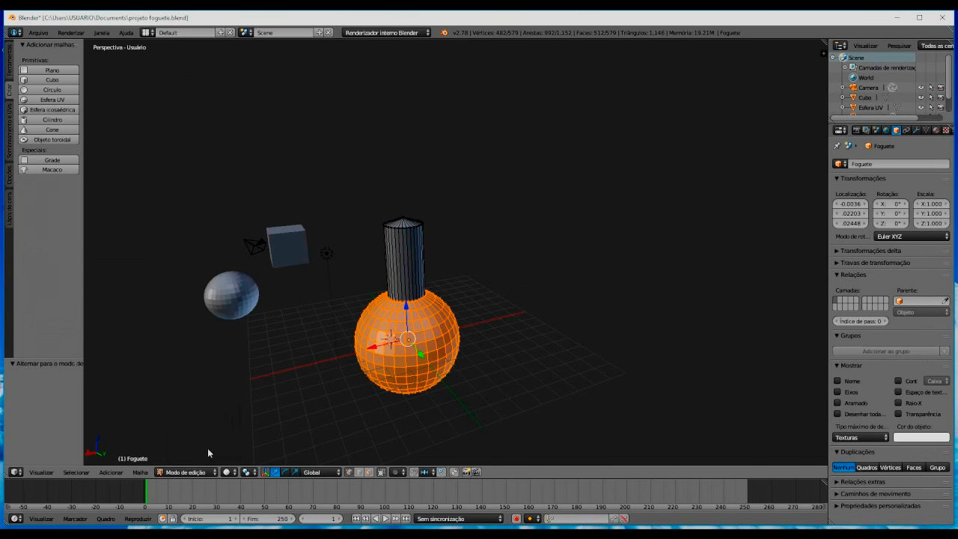
right_click(405, 218)
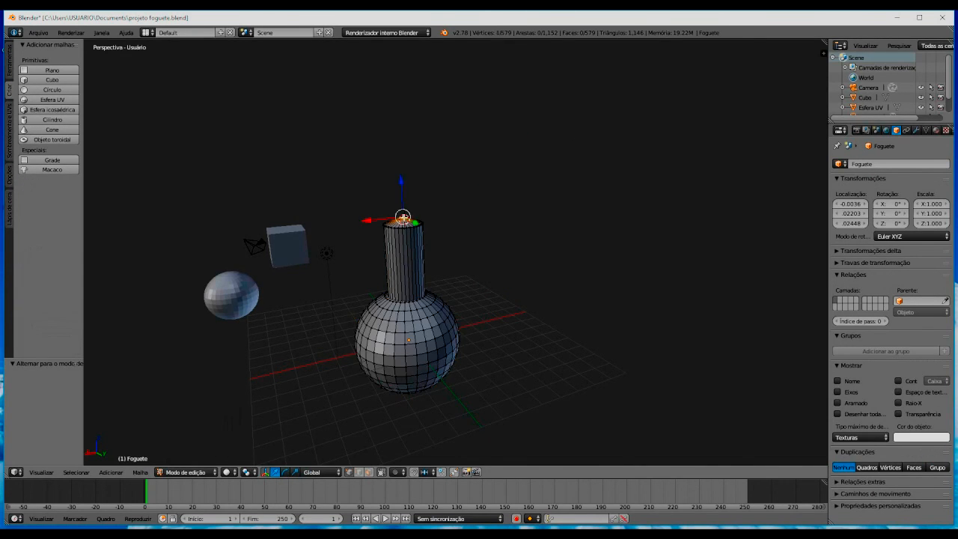
key(g)
key(z)
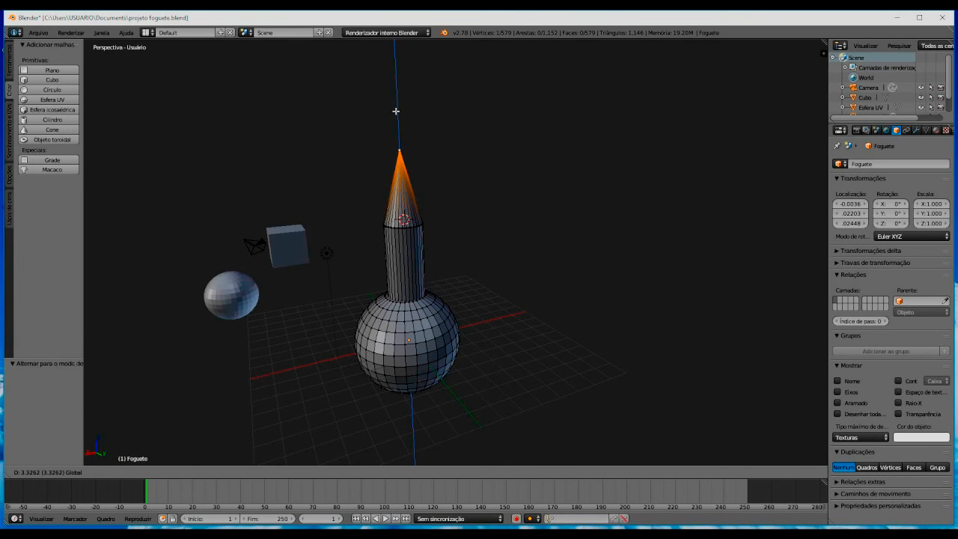
click(396, 111)
click(491, 188)
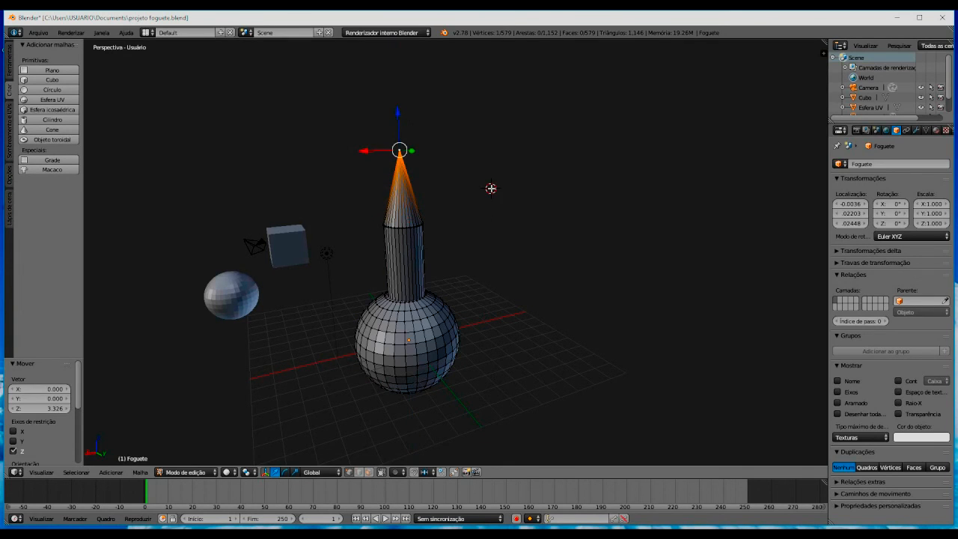
click(35, 32)
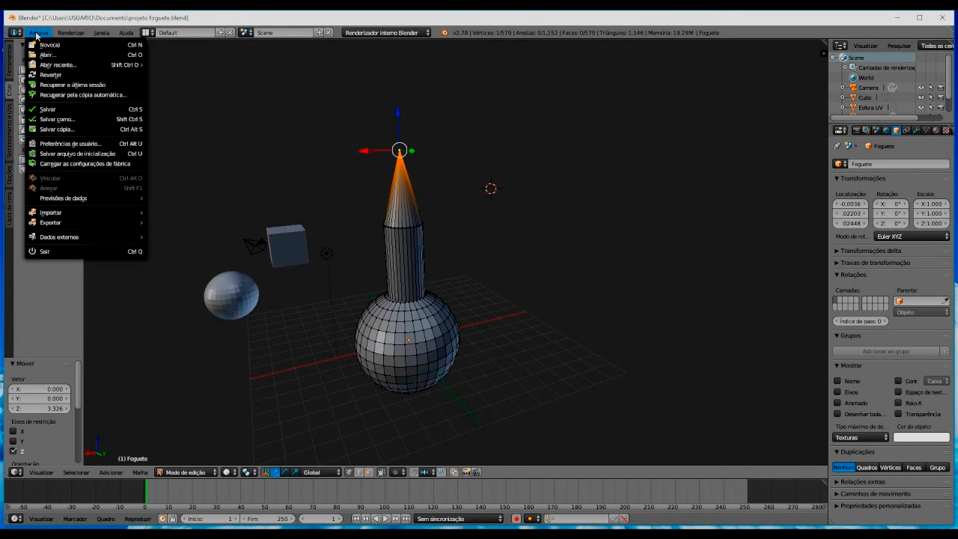
click(56, 111)
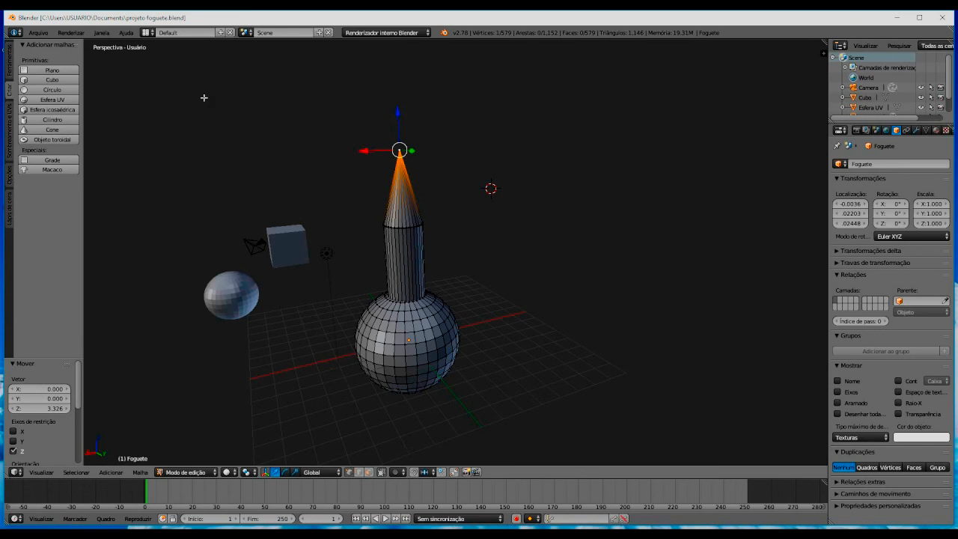
- Open the recently used file teste de anexar 2.blend and examine the shape of its linked rocket
click(35, 33)
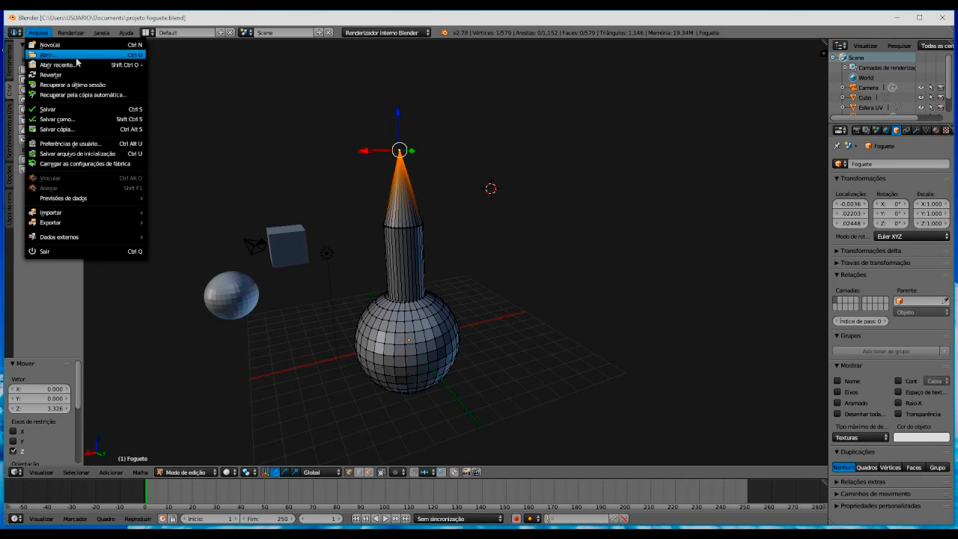
mouse_move(78, 67)
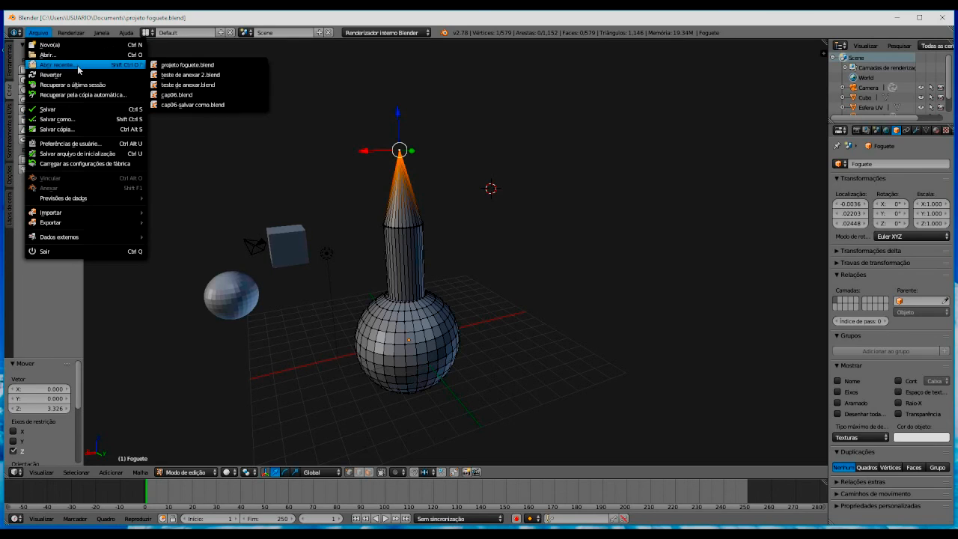
click(197, 75)
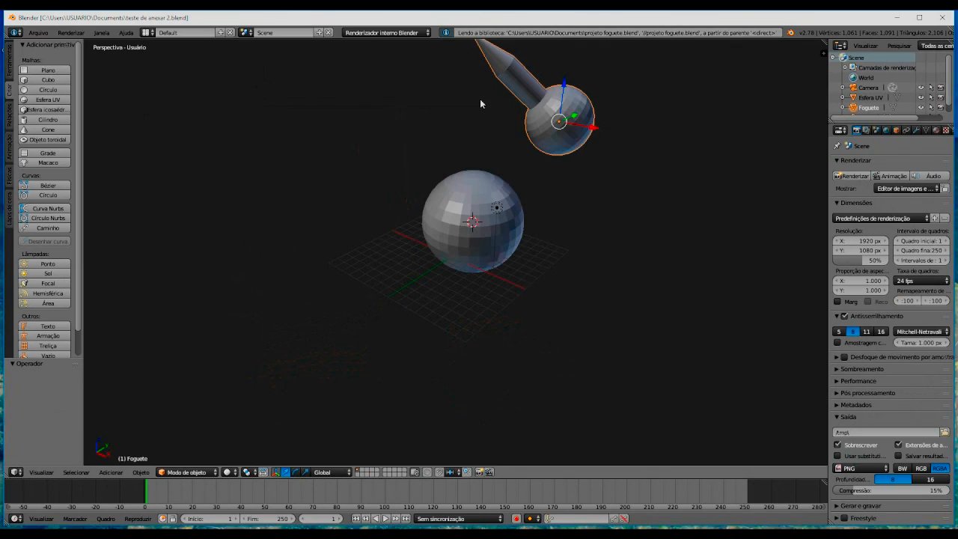
middle_drag(479, 111, 484, 79)
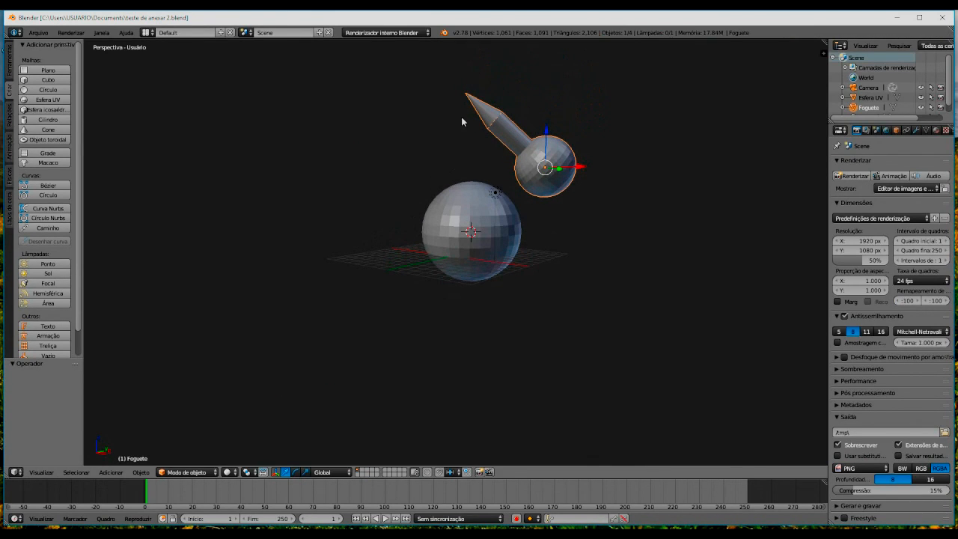
- Open the recently used file teste de anexar.blend to check its rocket against the edited source
click(39, 32)
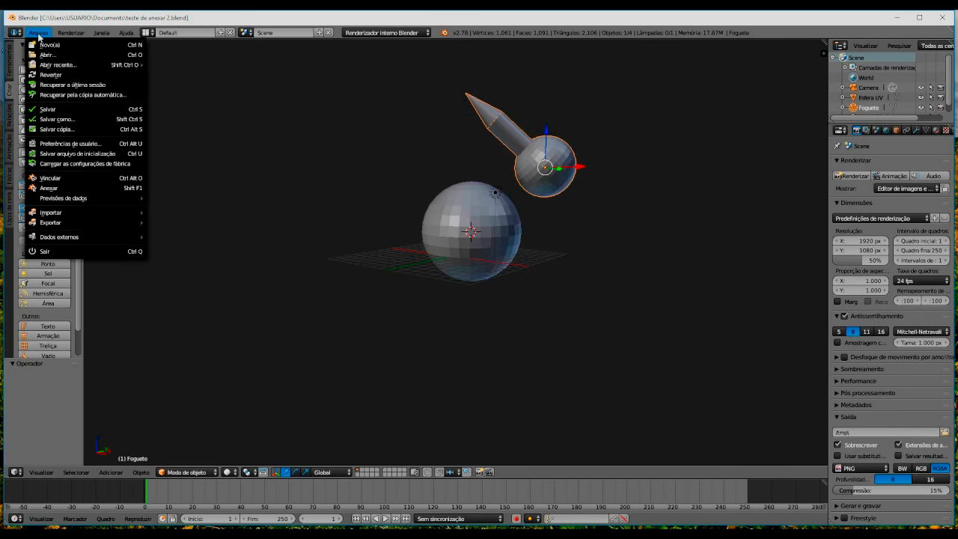
mouse_move(84, 65)
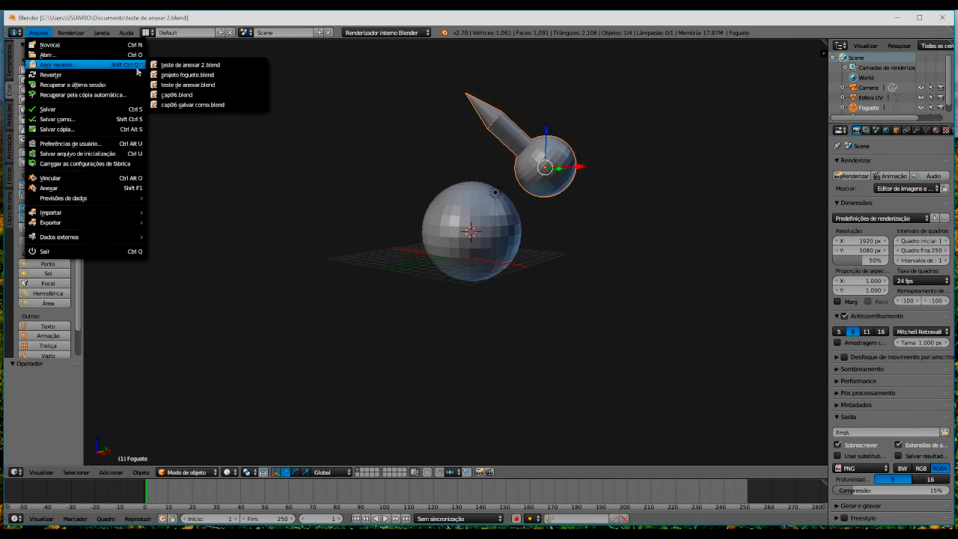
click(195, 86)
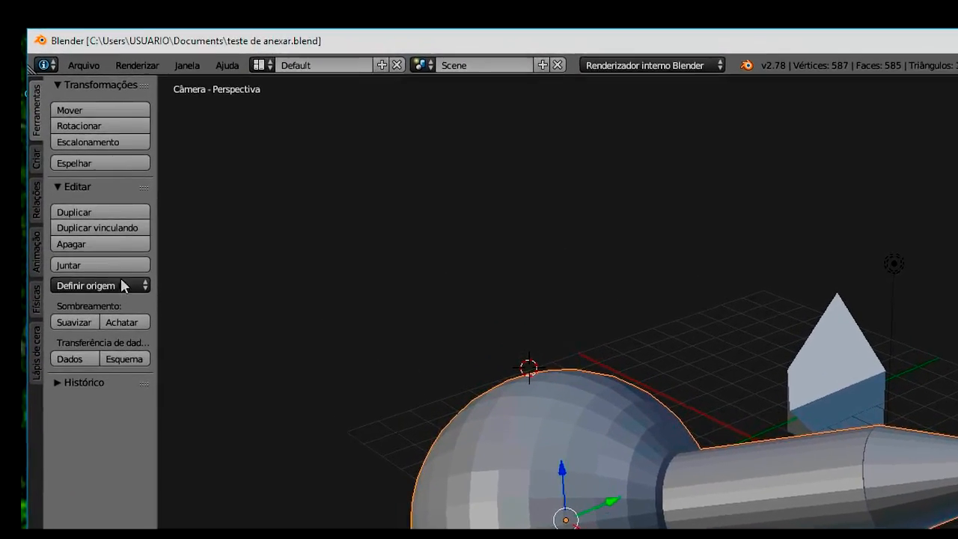
click(99, 72)
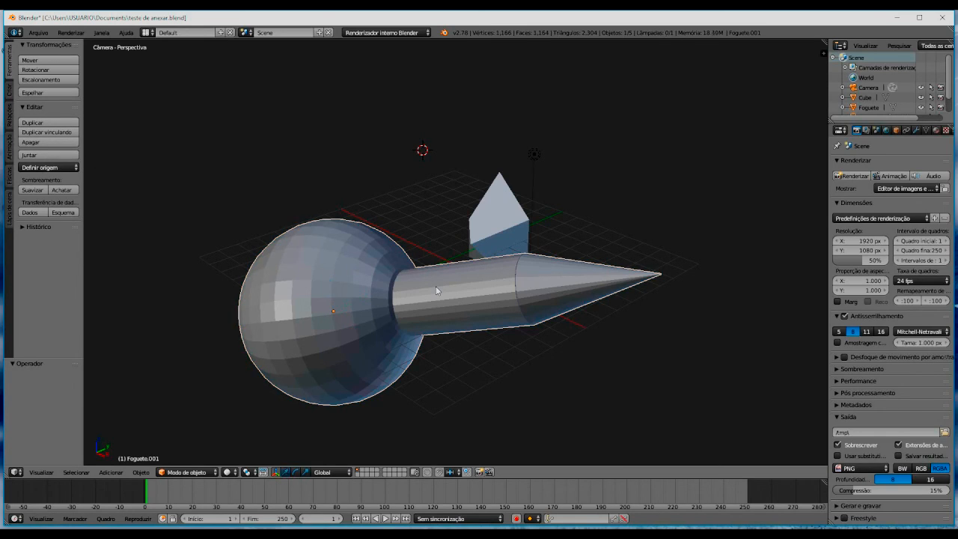
- Duplicate the linked rocket and place the copy about 1.0 units along X, 5.3 along Y and 5.8 along Z
key(shift+d)
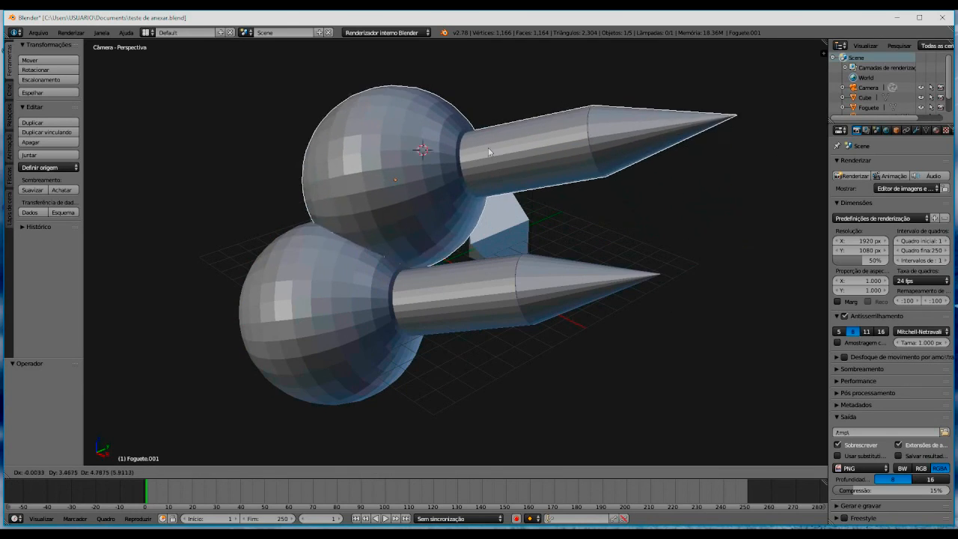
click(547, 127)
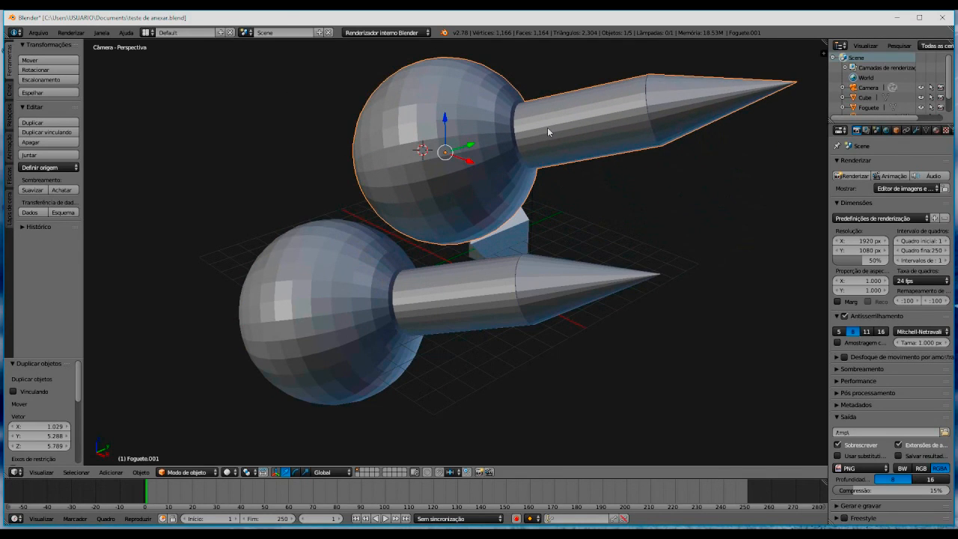
- Delete the original linked rocket nearest the camera
right_click(366, 267)
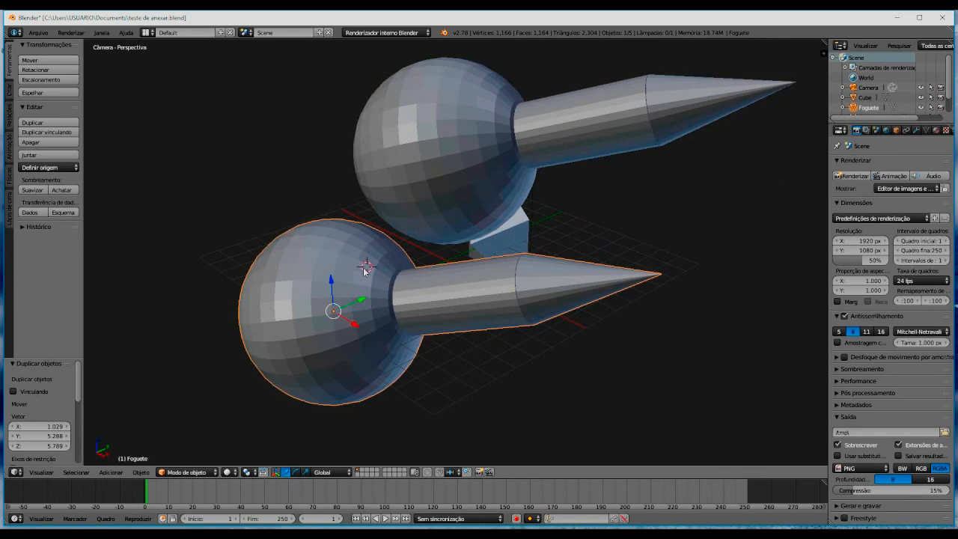
key(x)
click(366, 268)
- Lower the remaining rocket copy along Z and move it about 6.0 units in negative X
click(570, 106)
right_click(621, 107)
key(g)
key(z)
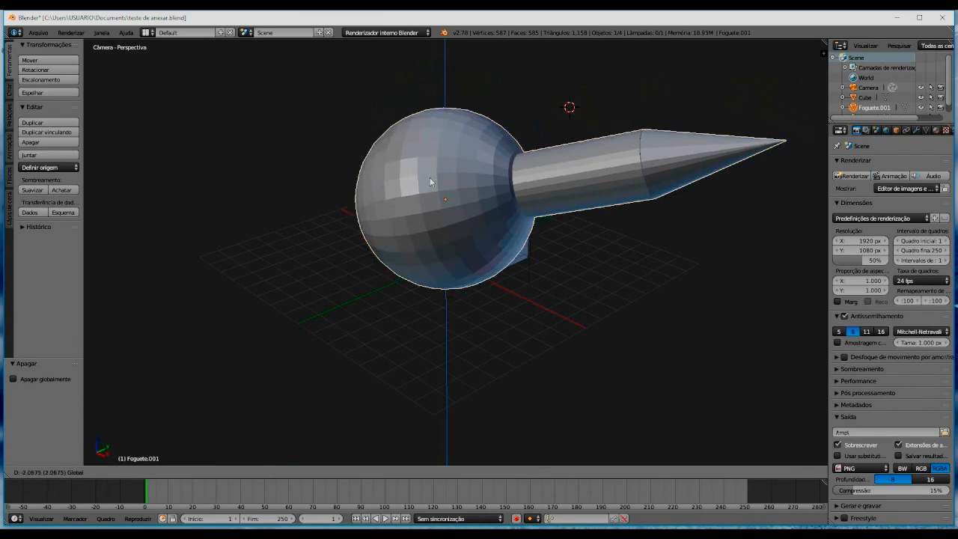
click(411, 256)
drag(474, 307, 385, 277)
- In Edit Mode, move the rocket's tip vertex about 1.8 units along Z and 2.8 units in negative Y
click(186, 472)
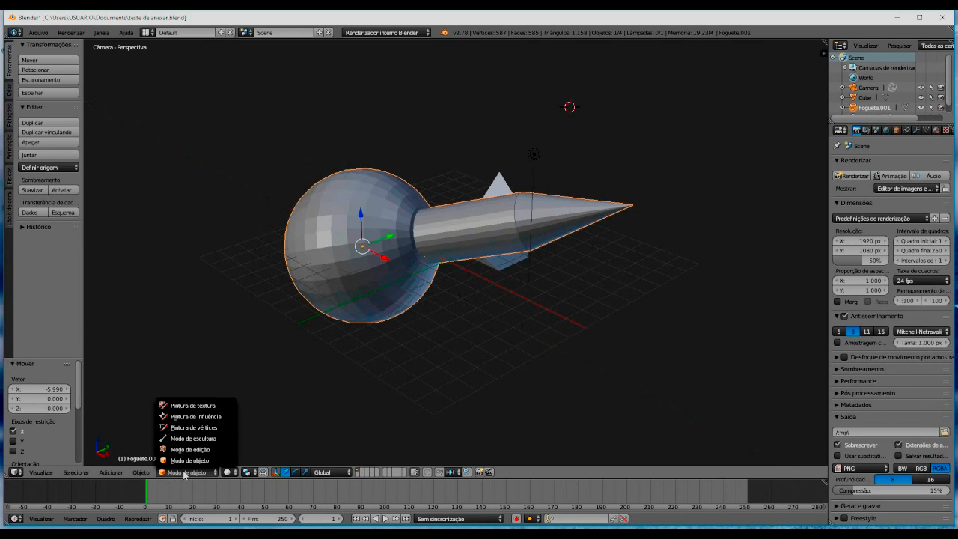
click(187, 450)
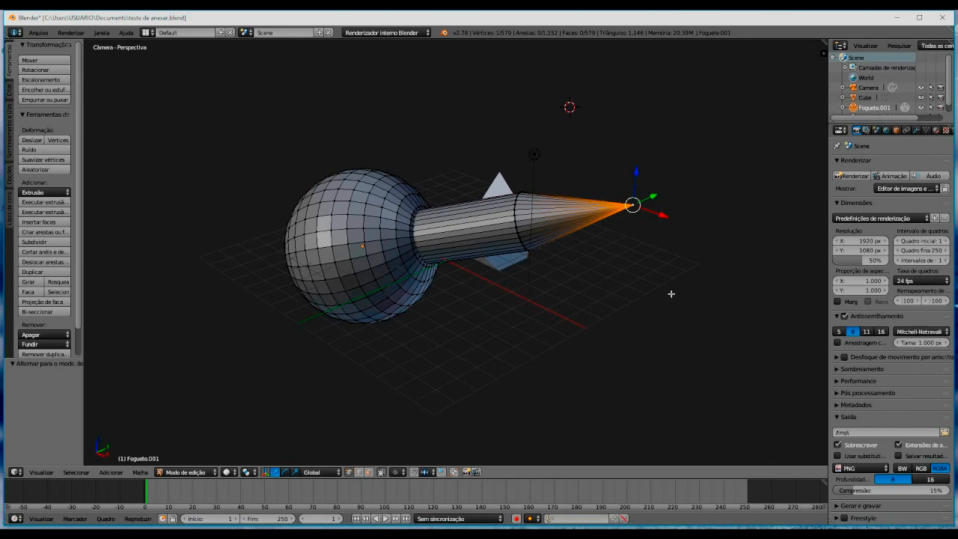
drag(653, 196, 584, 144)
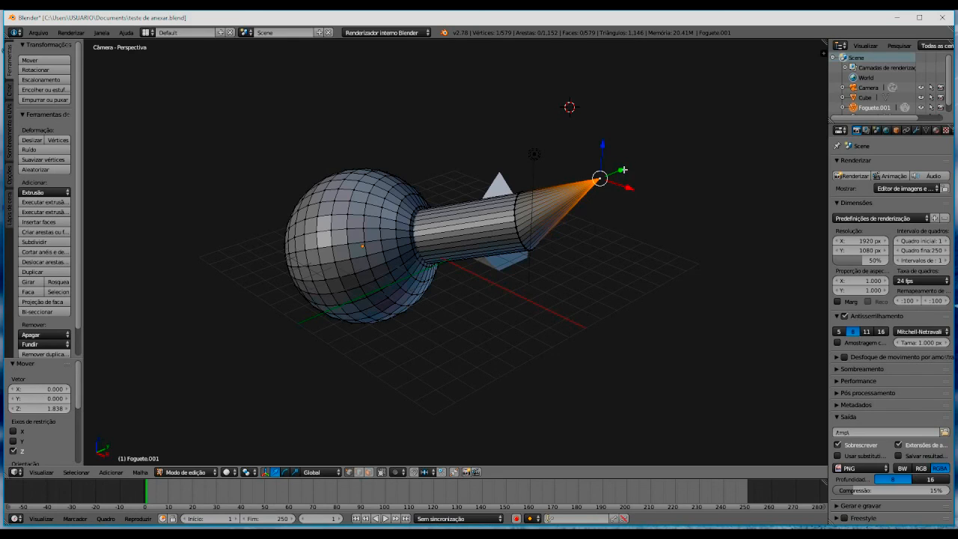
drag(623, 170, 566, 190)
click(583, 270)
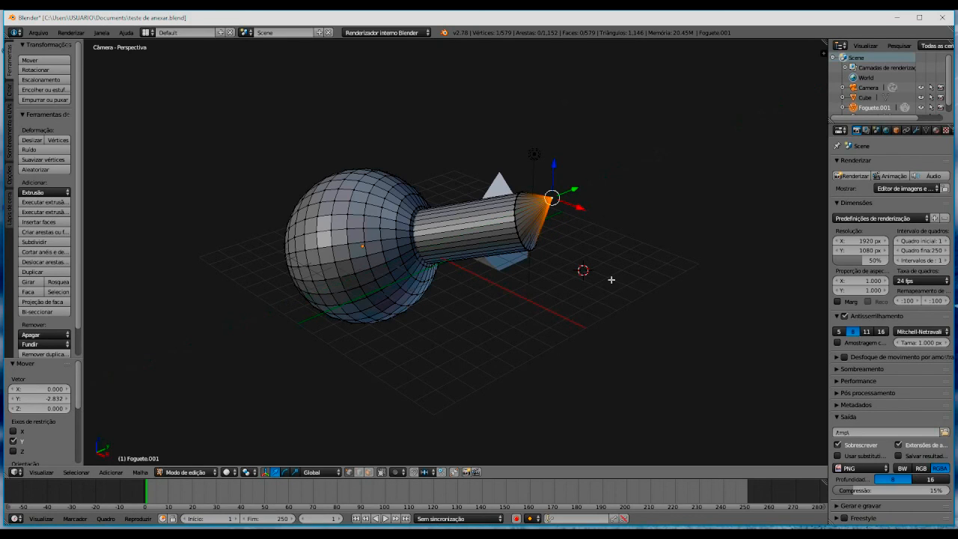
- Pull one sphere vertex up about 1.7 units along Z and another out about 2.0 units in negative Y
right_click(359, 180)
drag(363, 150, 357, 113)
right_click(346, 229)
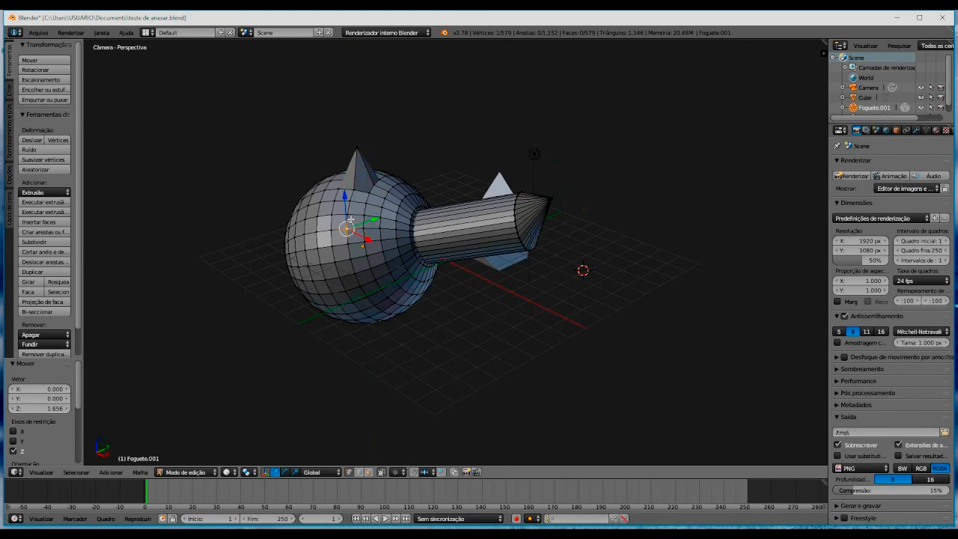
drag(375, 220, 337, 231)
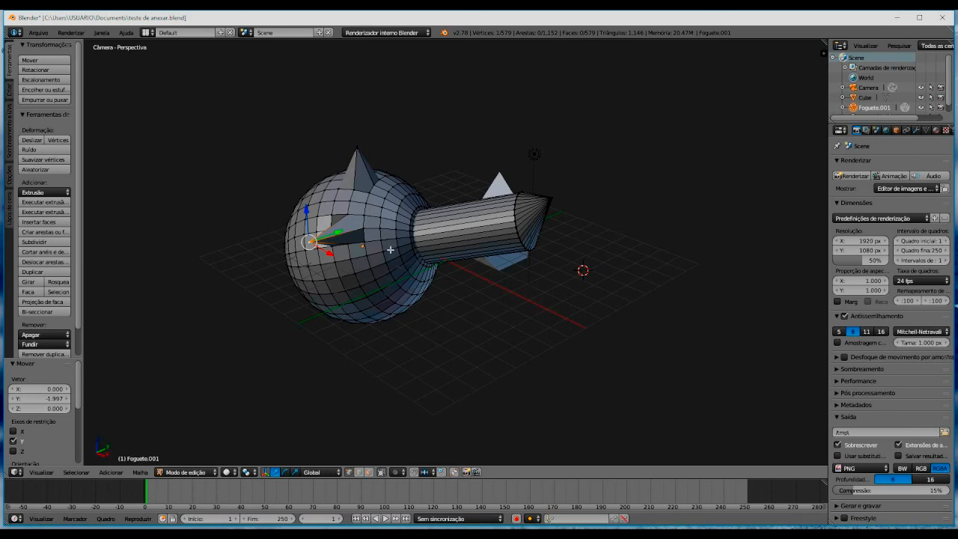
- Switch the deformed rocket back to Object Mode
click(187, 472)
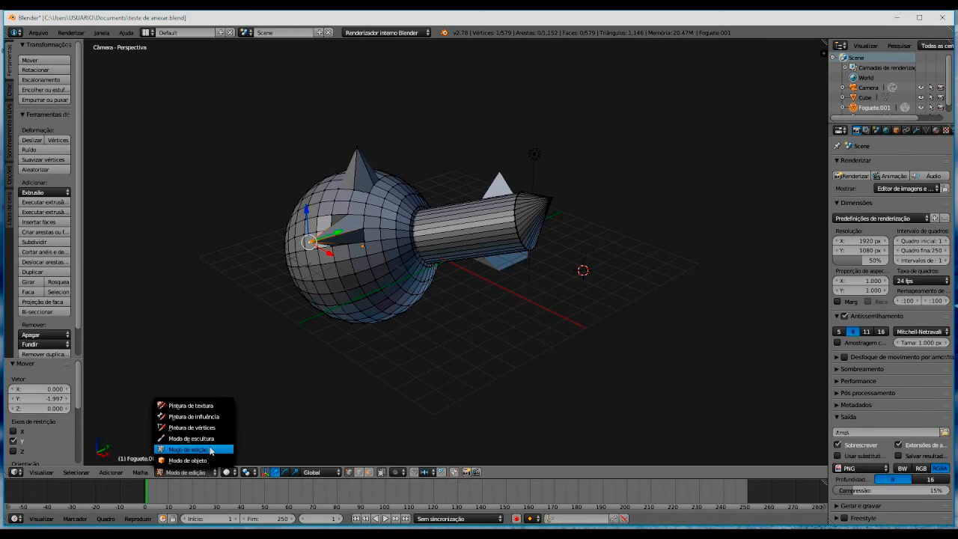
click(225, 450)
right_click(394, 229)
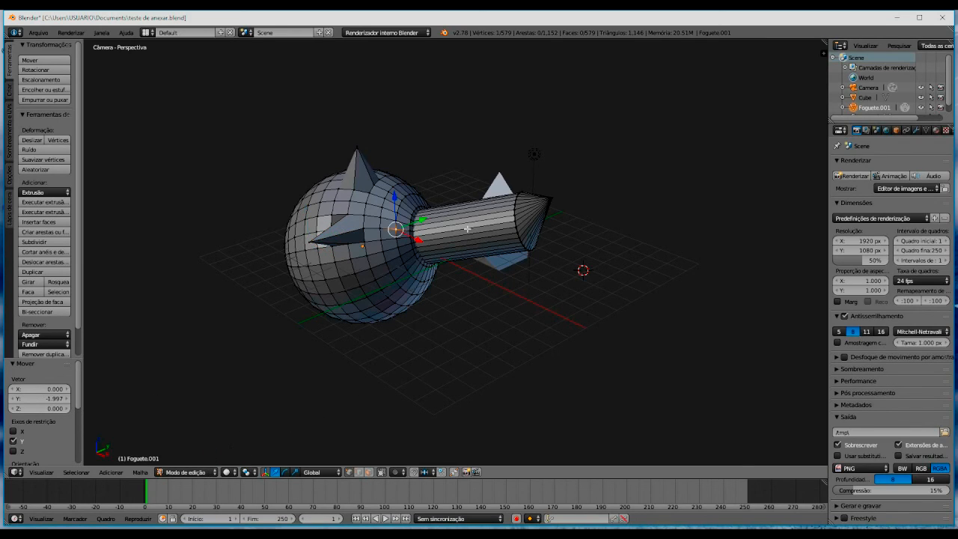
click(207, 473)
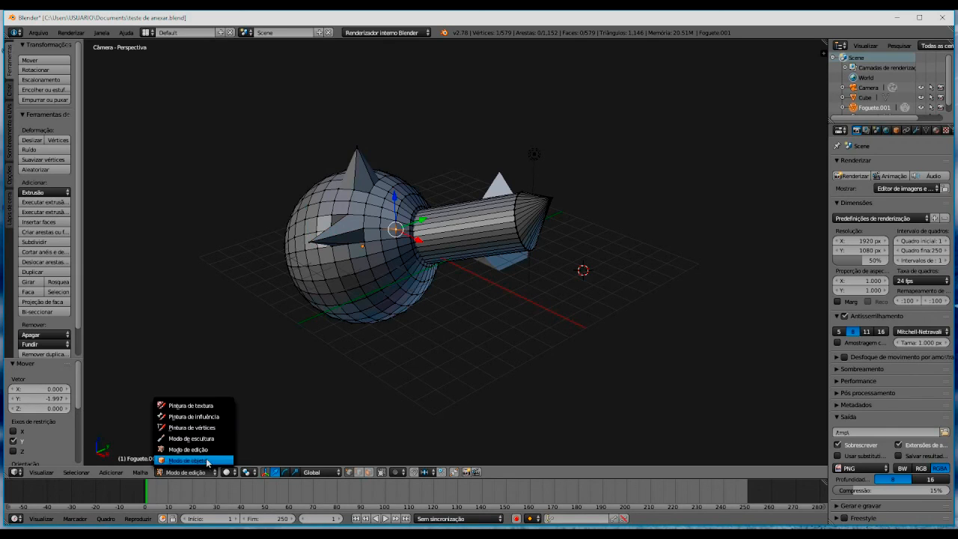
click(187, 460)
- Move the cube object away from the rocket along positive X and raise the rocket about 2.6 units along Z
right_click(483, 217)
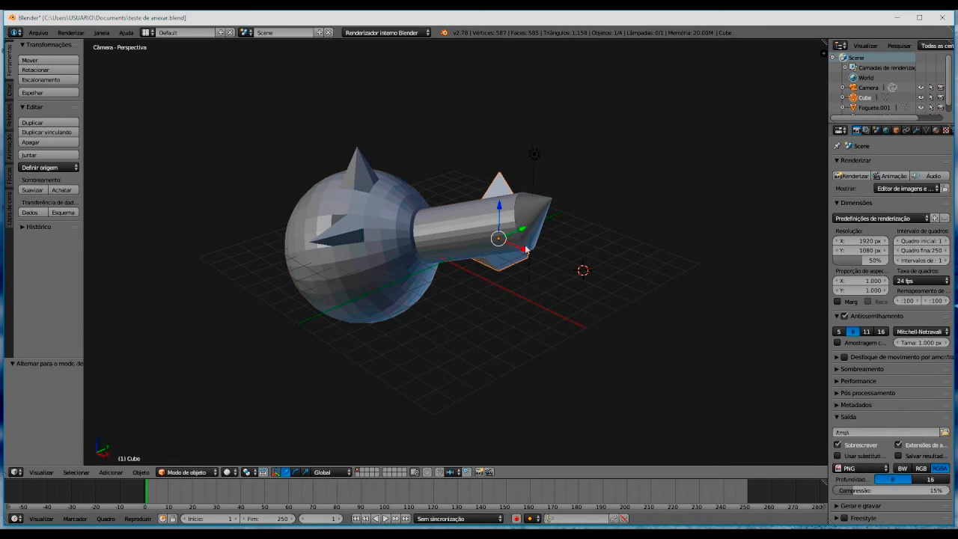
drag(527, 250, 650, 268)
right_click(518, 226)
drag(360, 219, 363, 168)
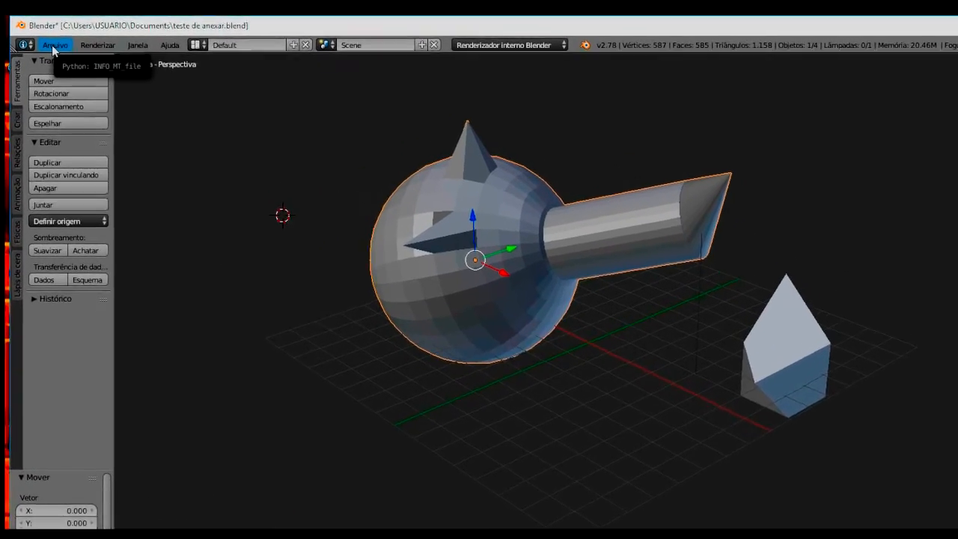
- Open the add-ons section of the user preferences and filter it to the Import-Export category
click(39, 34)
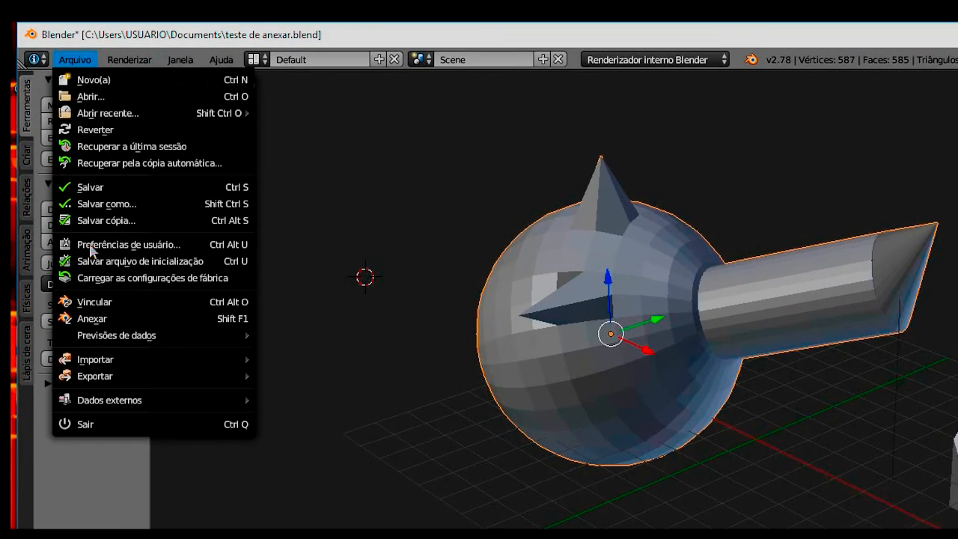
mouse_move(132, 364)
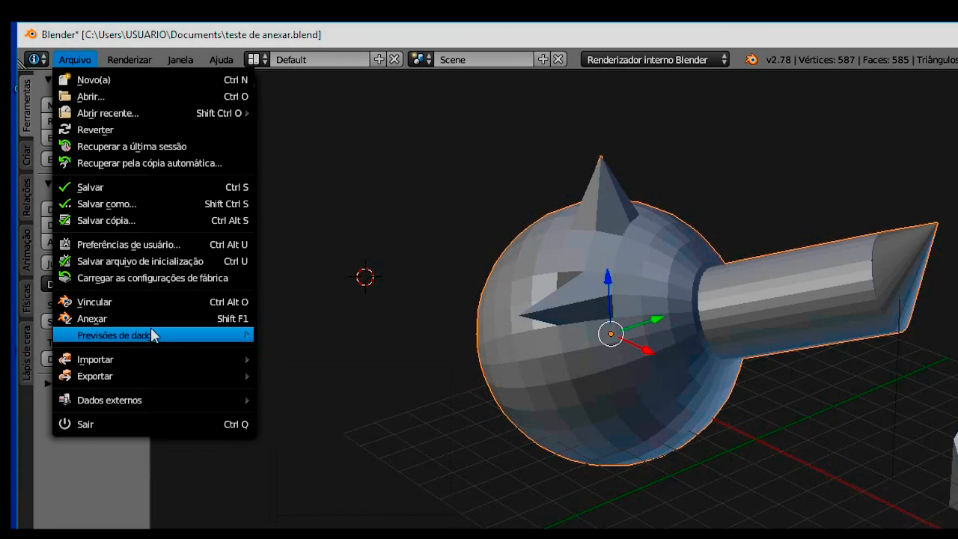
click(171, 244)
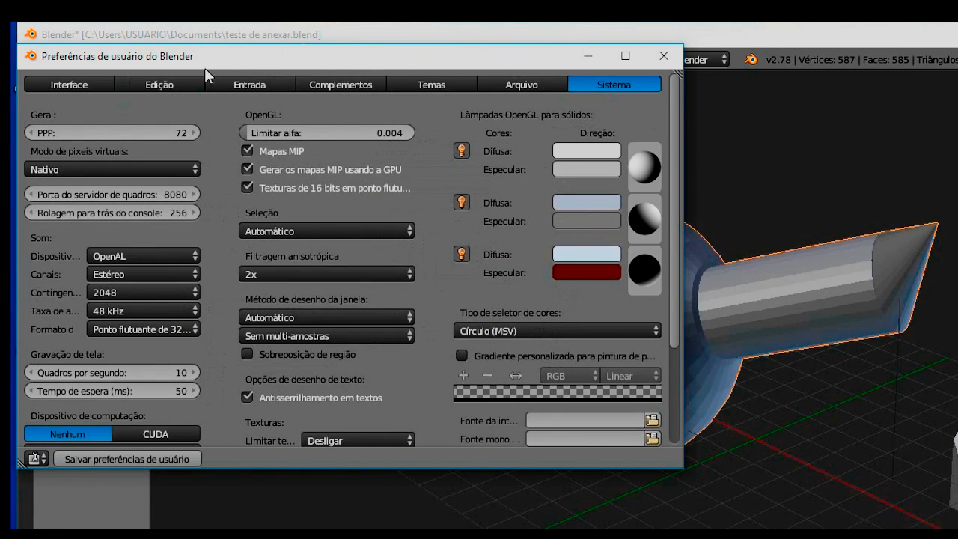
click(349, 83)
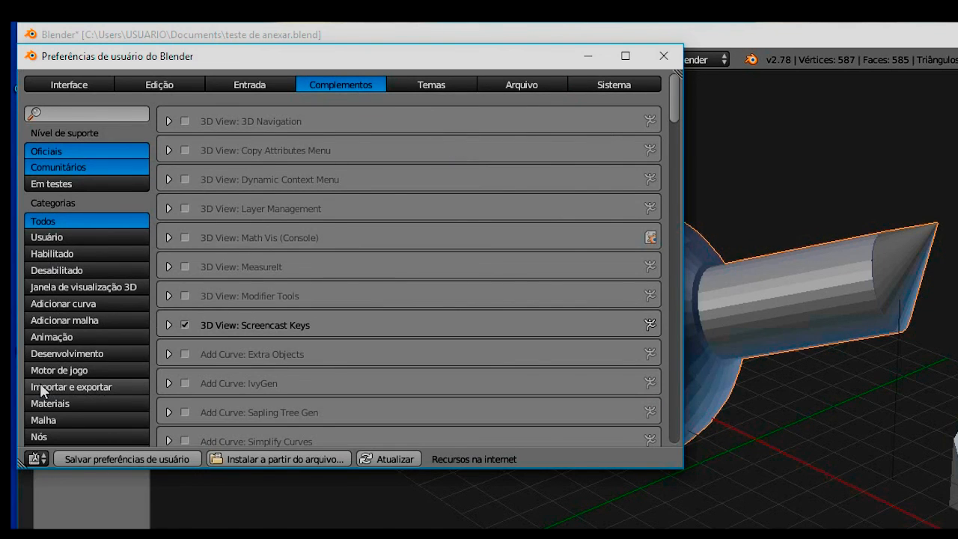
click(83, 387)
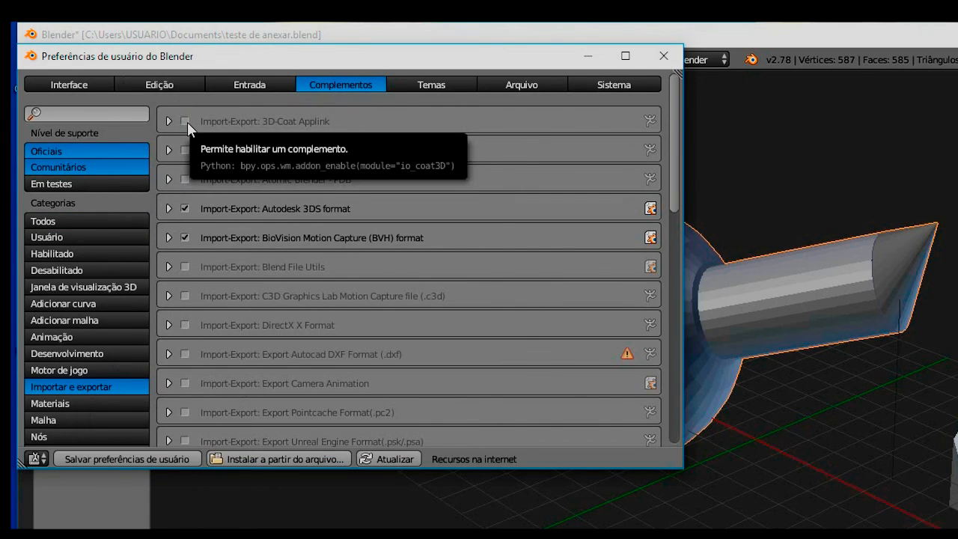
- Browse the import-export add-ons, enable Export Autocad DXF Format (.dxf) and expand its details
drag(673, 140, 665, 412)
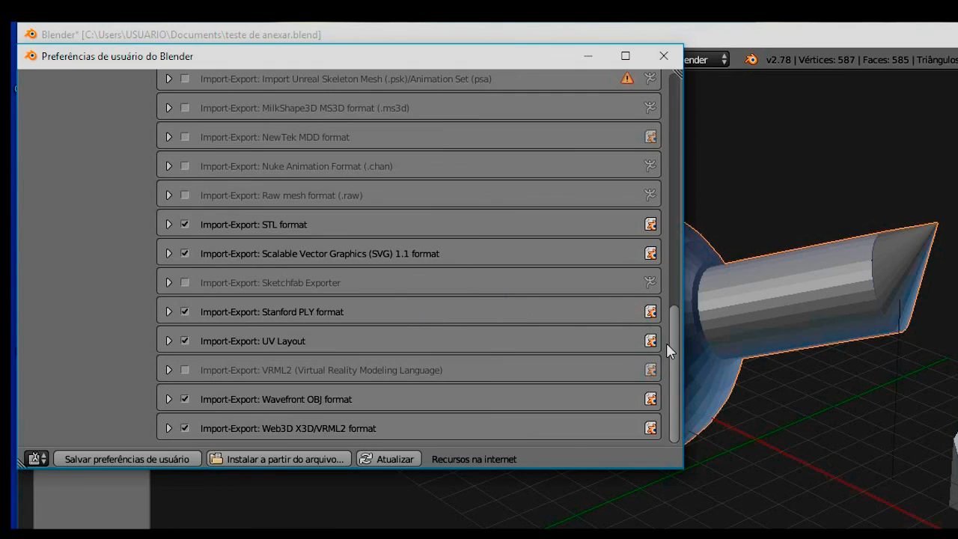
drag(673, 344, 666, 92)
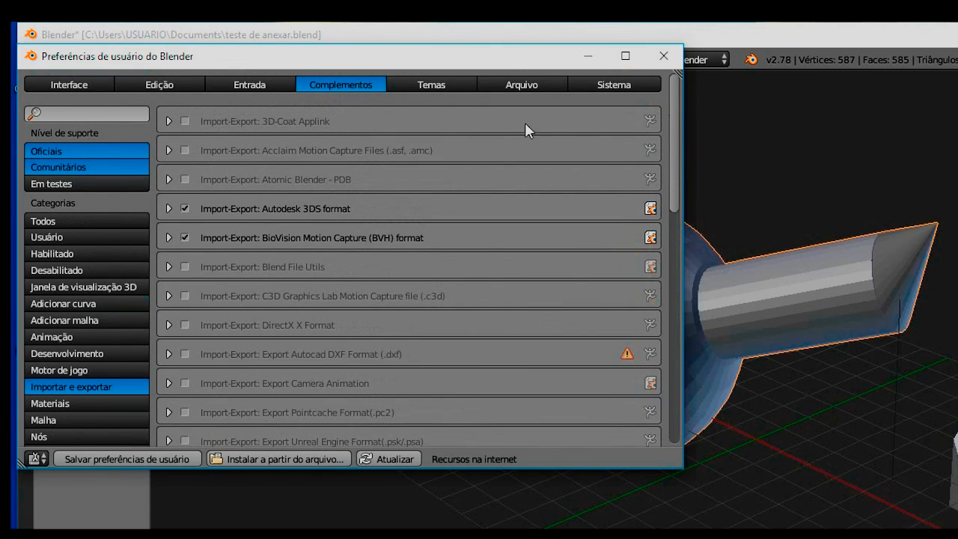
drag(671, 133, 645, 221)
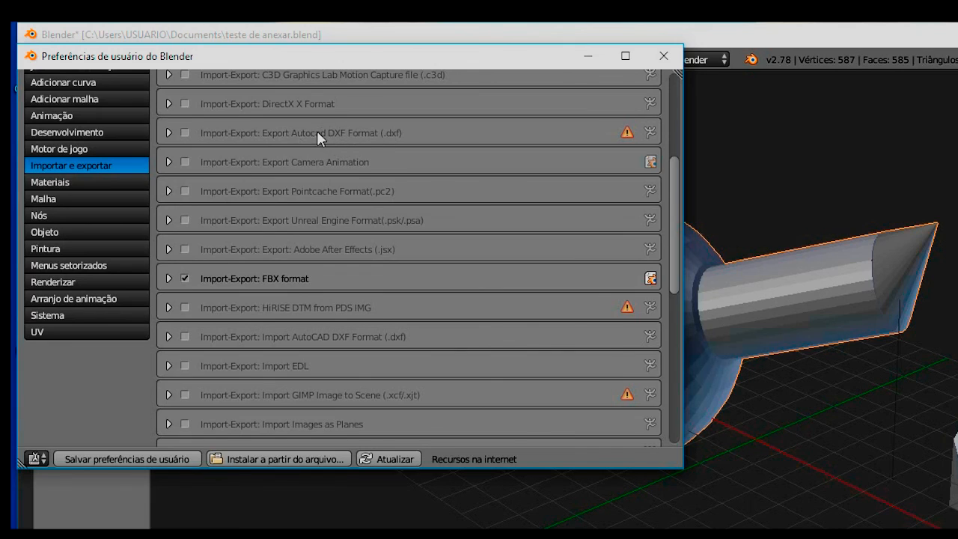
click(184, 133)
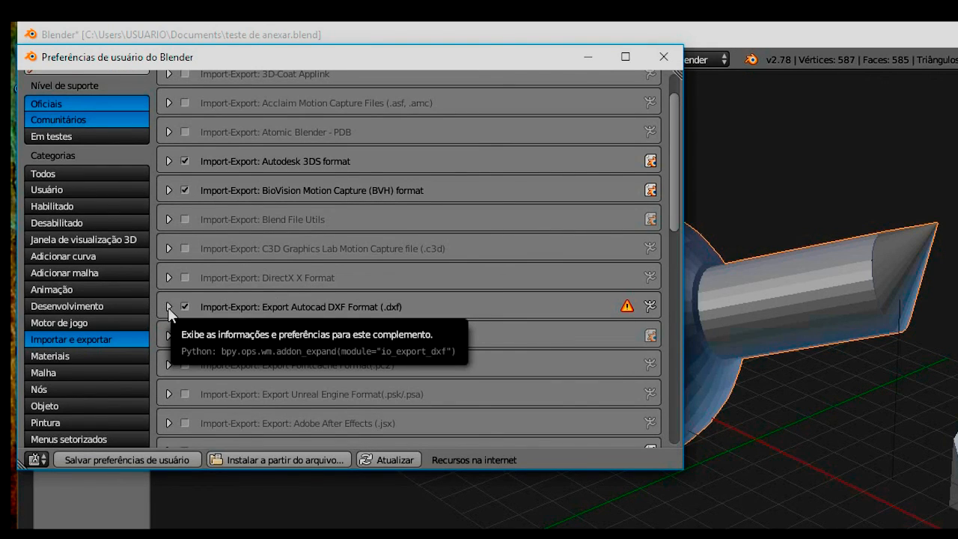
click(168, 307)
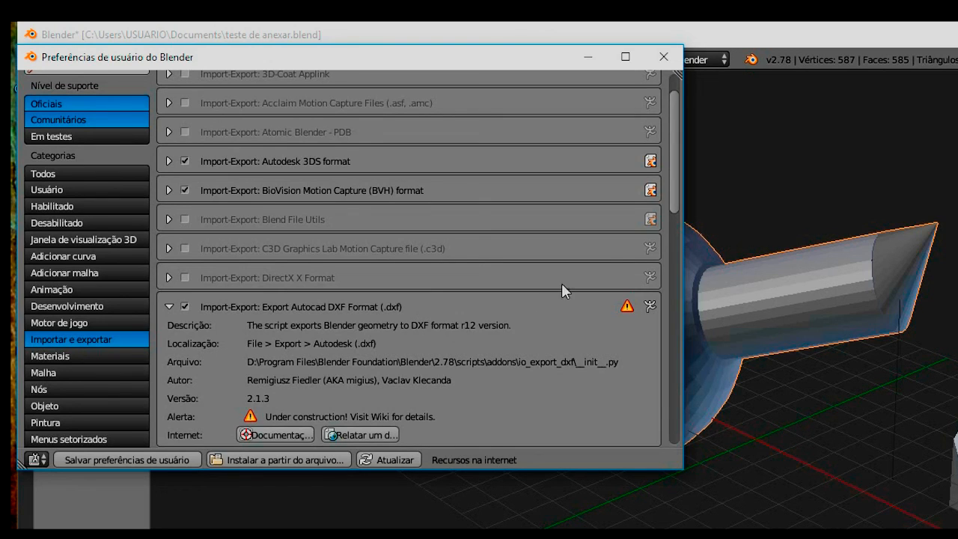
- Expand the details of the Adobe After Effects (.jsx) export add-on and enable it
drag(674, 163, 659, 254)
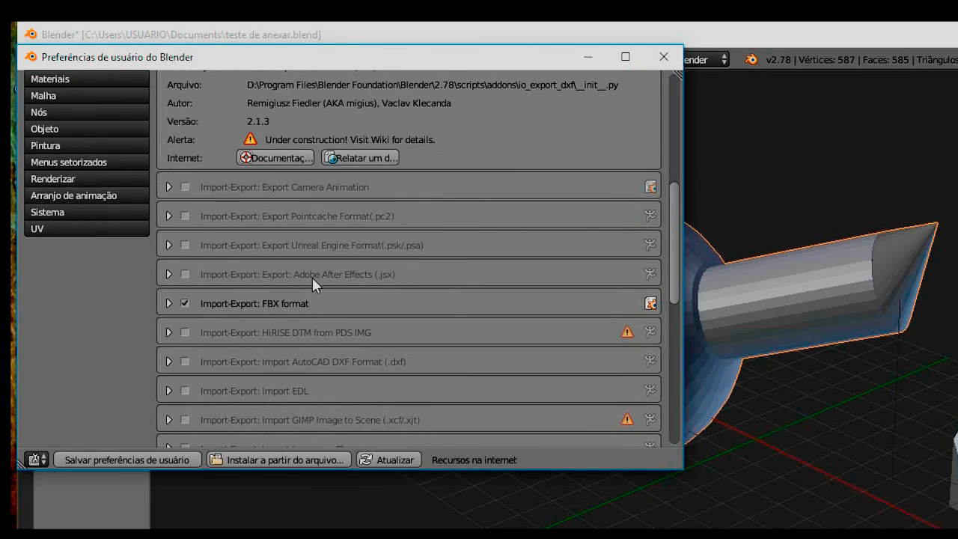
click(166, 273)
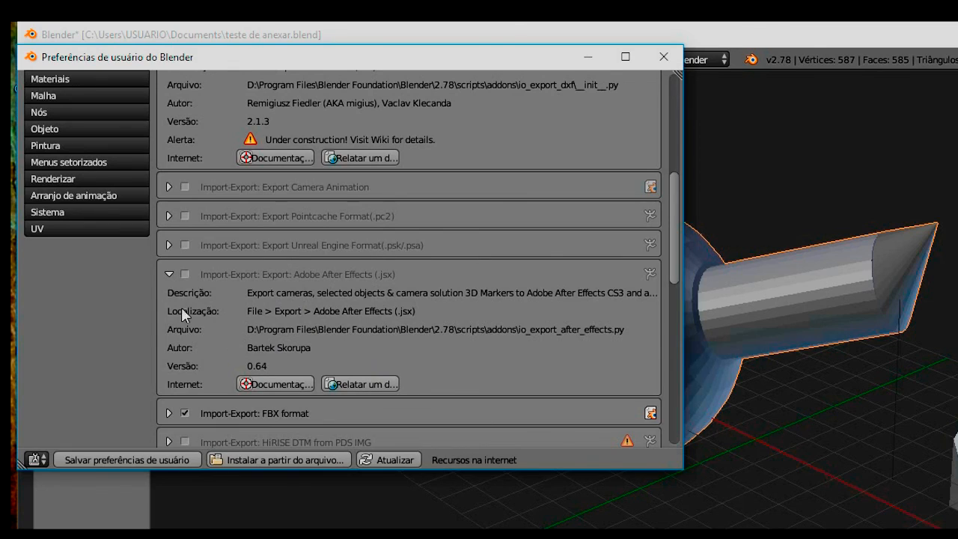
click(185, 274)
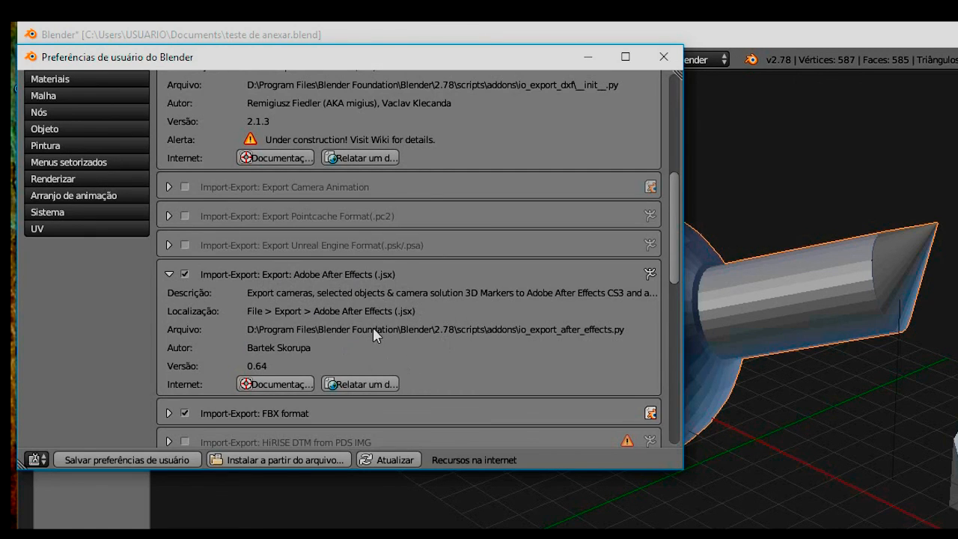
- Collapse the details of the DXF and After Effects add-ons and close the user preferences
scroll(566, 327, up, 6)
click(168, 231)
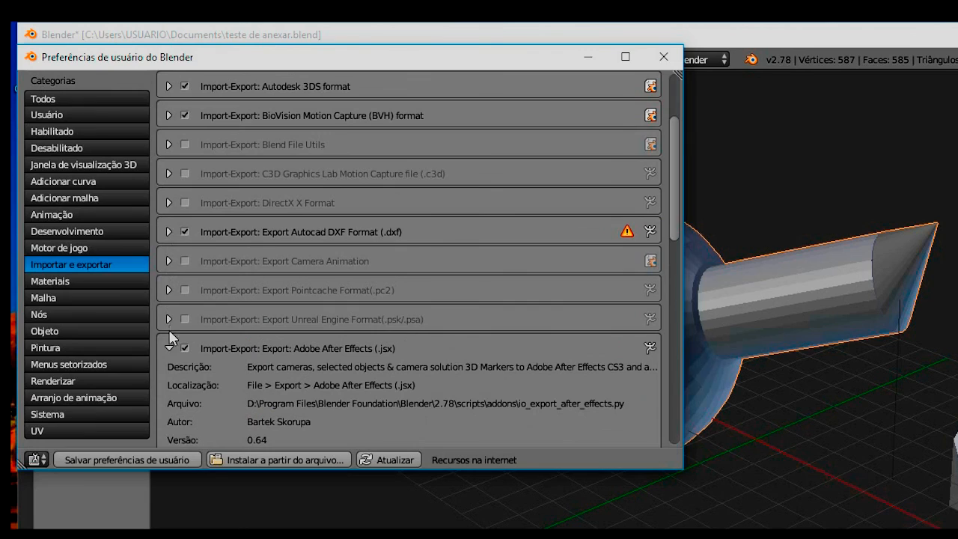
click(170, 348)
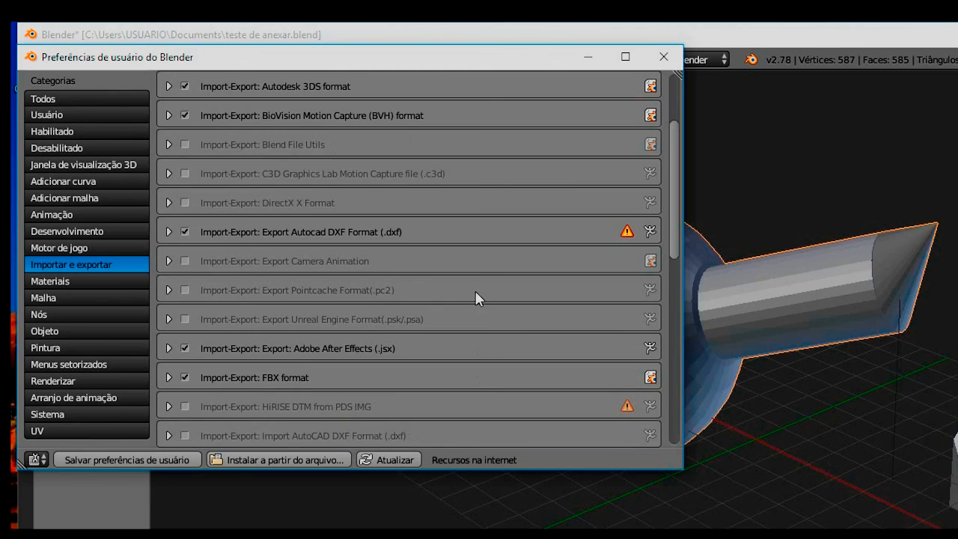
click(666, 58)
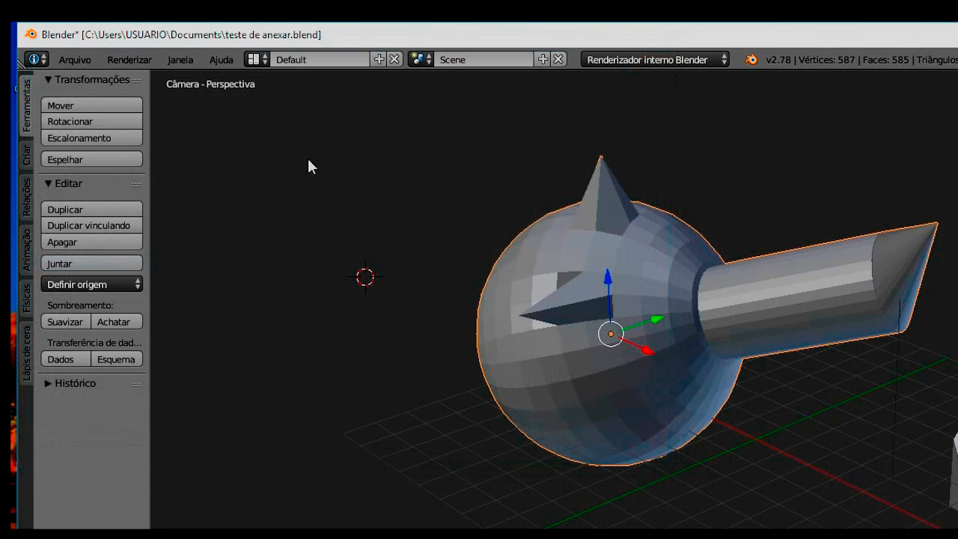
- Examine the available export formats and the options for data-block previews
click(75, 60)
mouse_move(123, 374)
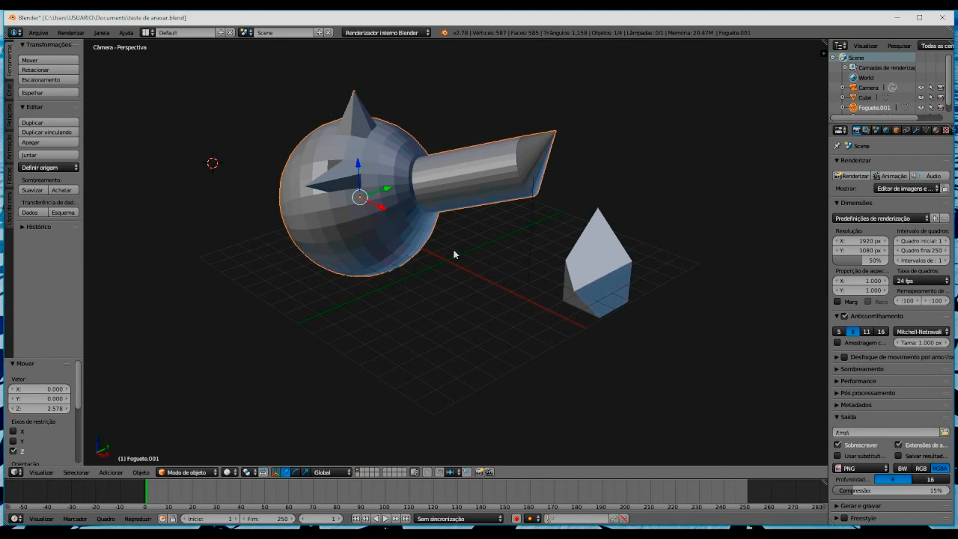
click(39, 33)
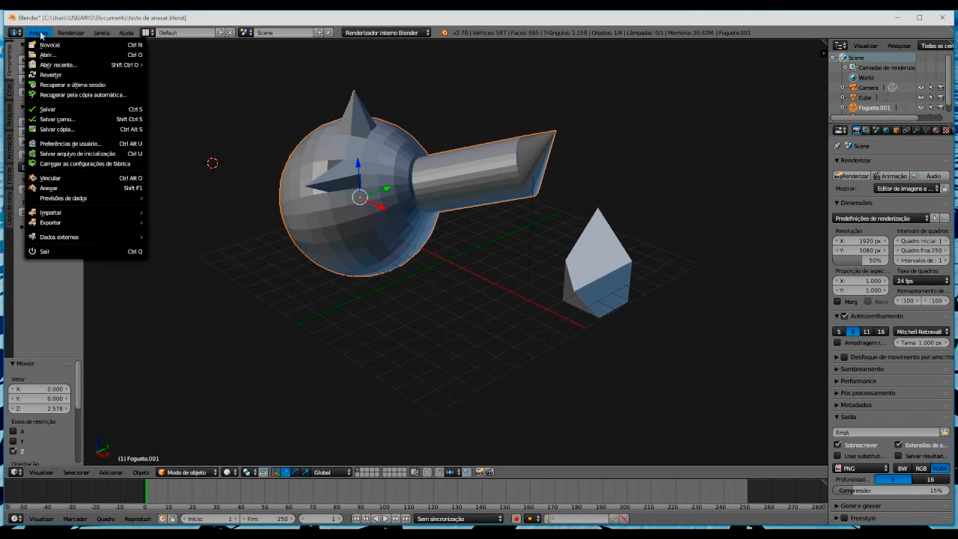
mouse_move(78, 198)
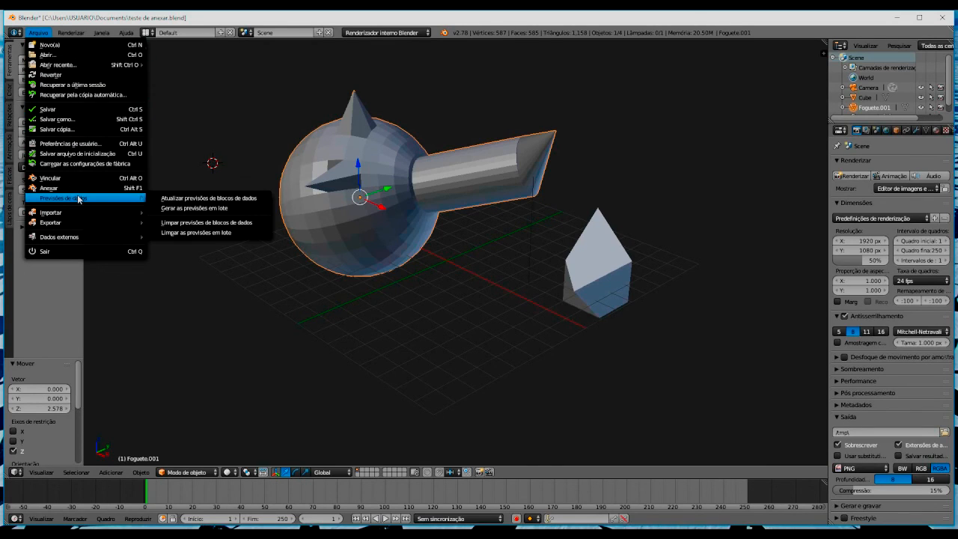